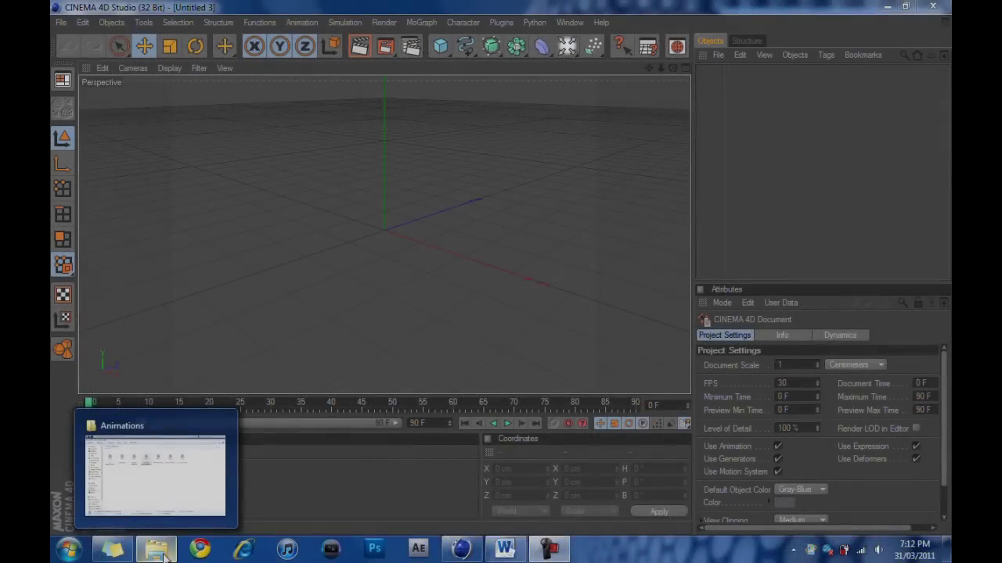
# Open the movie MoGraph Cubes+Balls.mov from the Animations folder and return to CINEMA 4D
pyautogui.click(163, 556)
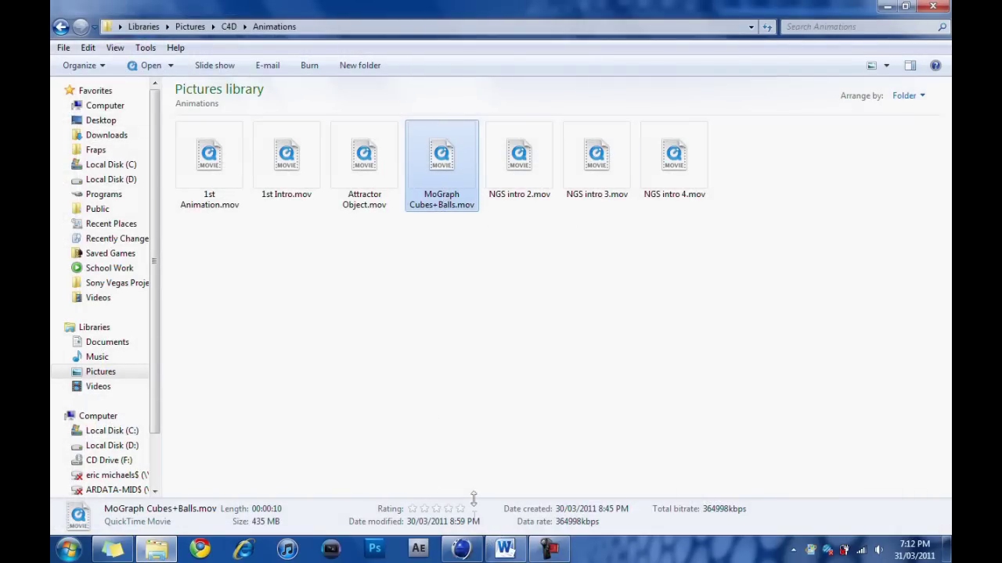
pyautogui.click(461, 550)
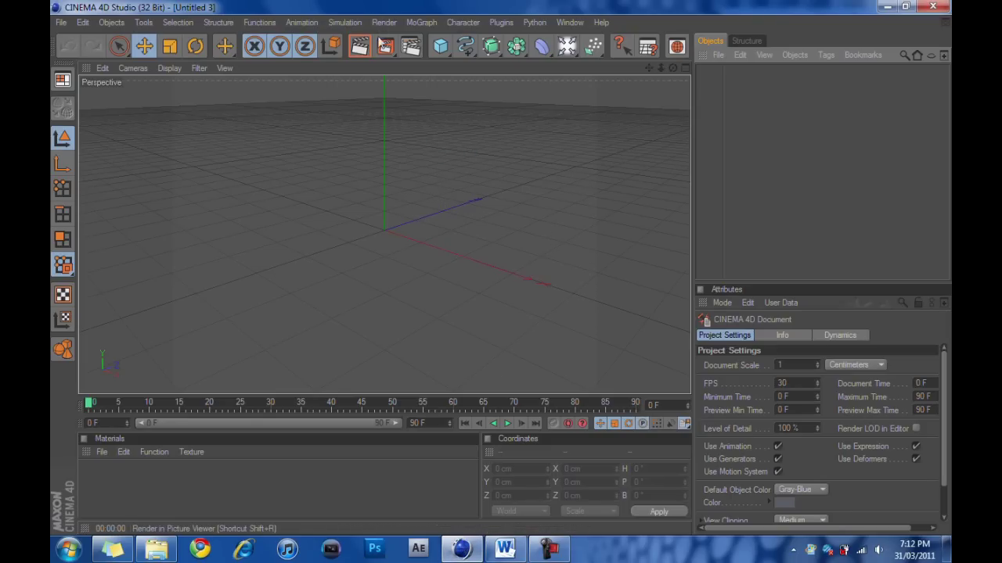
pyautogui.click(410, 46)
pyautogui.click(299, 130)
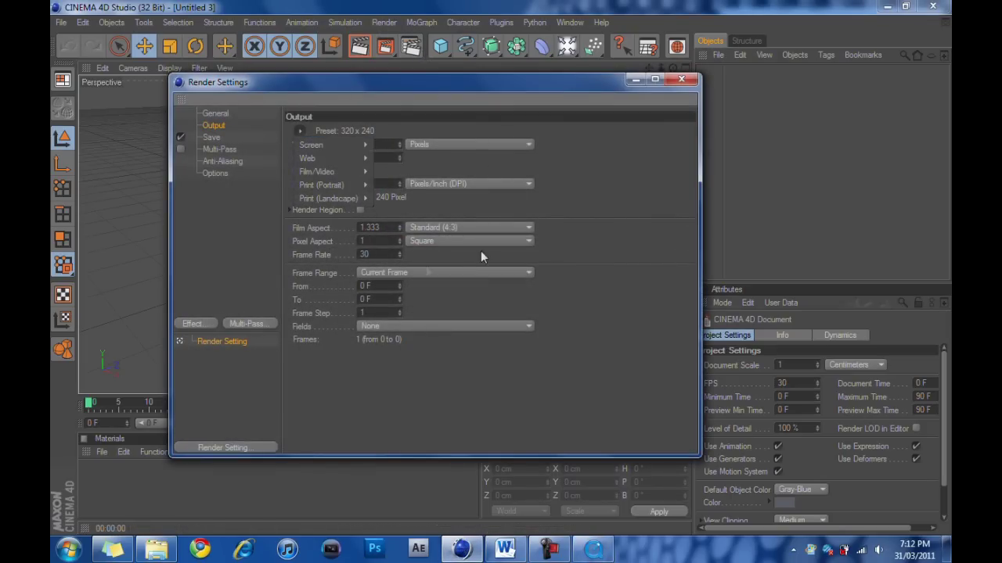
pyautogui.moveTo(328, 173)
pyautogui.click(579, 176)
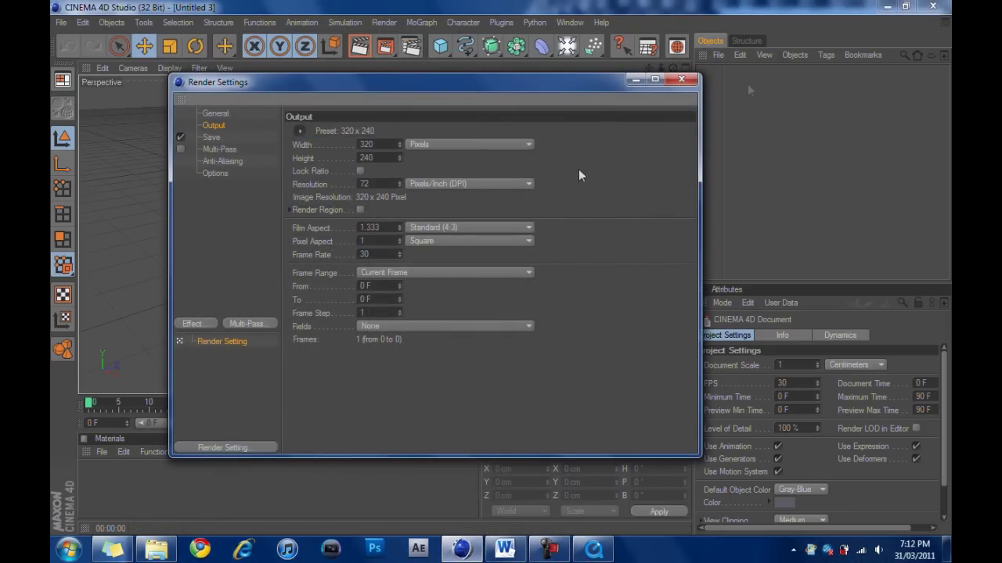
pyautogui.click(635, 81)
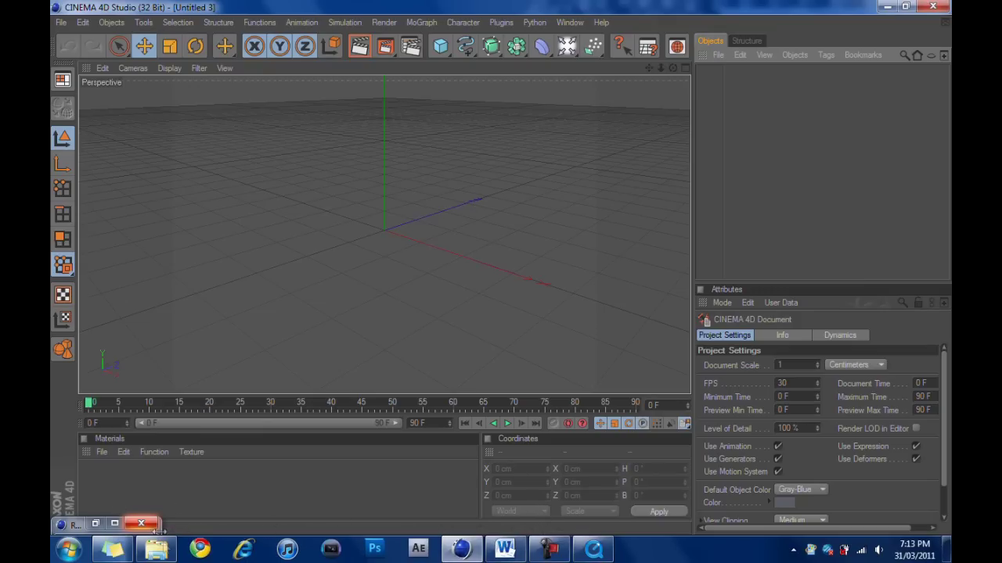
# Switch to QuickTime, play the MoGraph Cubes+Balls animation from the start, replay its later part and close the movie
pyautogui.click(593, 550)
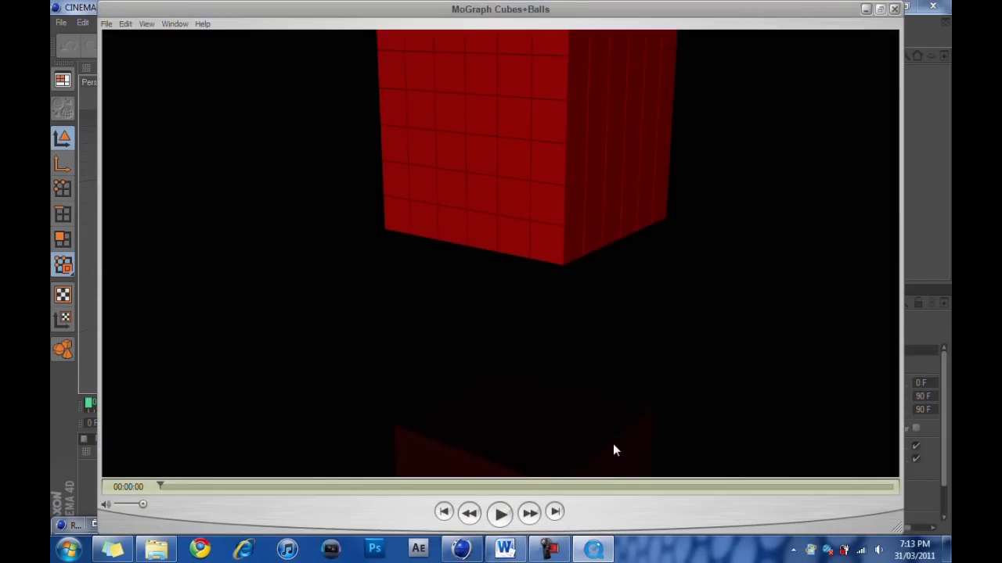
pyautogui.press('space')
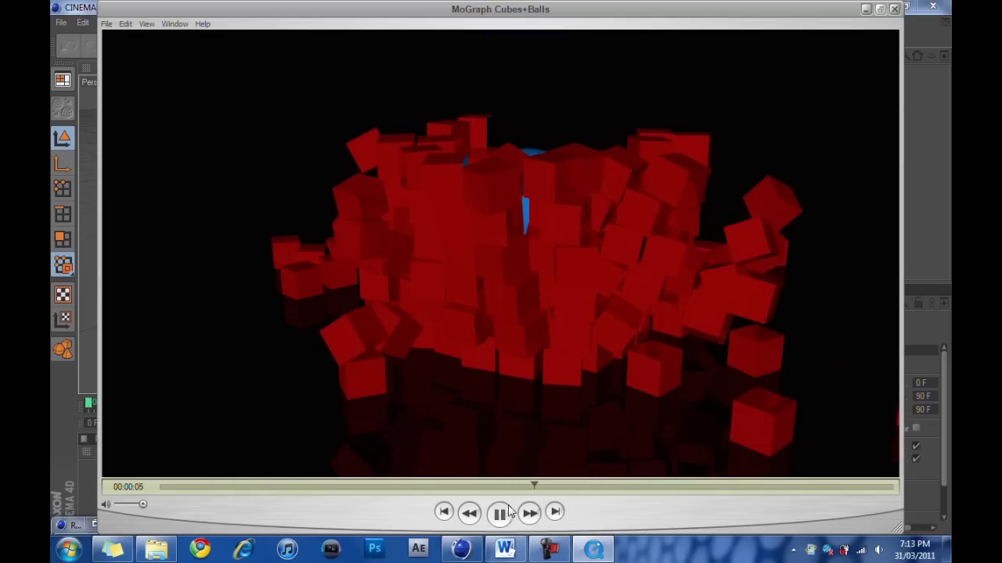
pyautogui.click(443, 512)
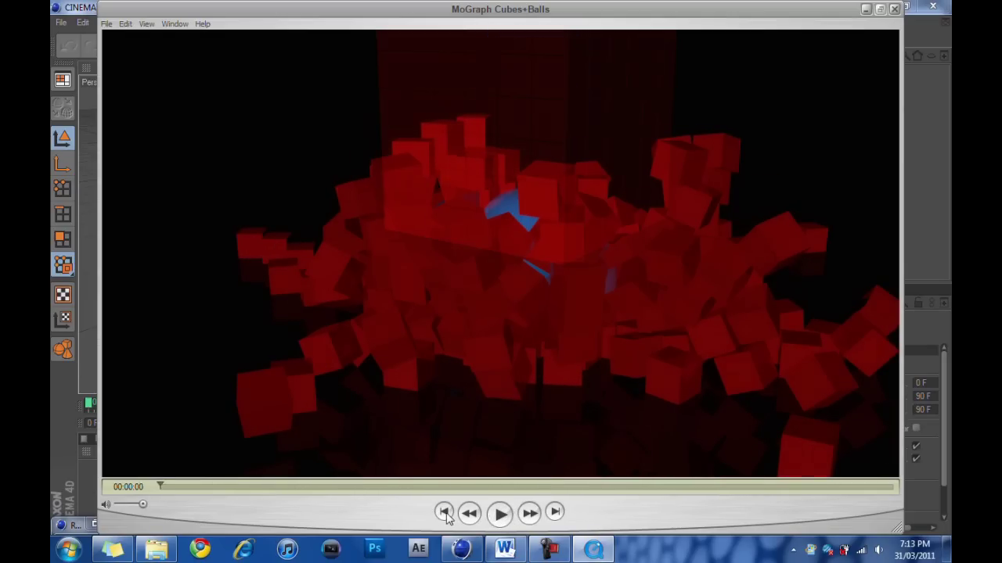
pyautogui.click(500, 514)
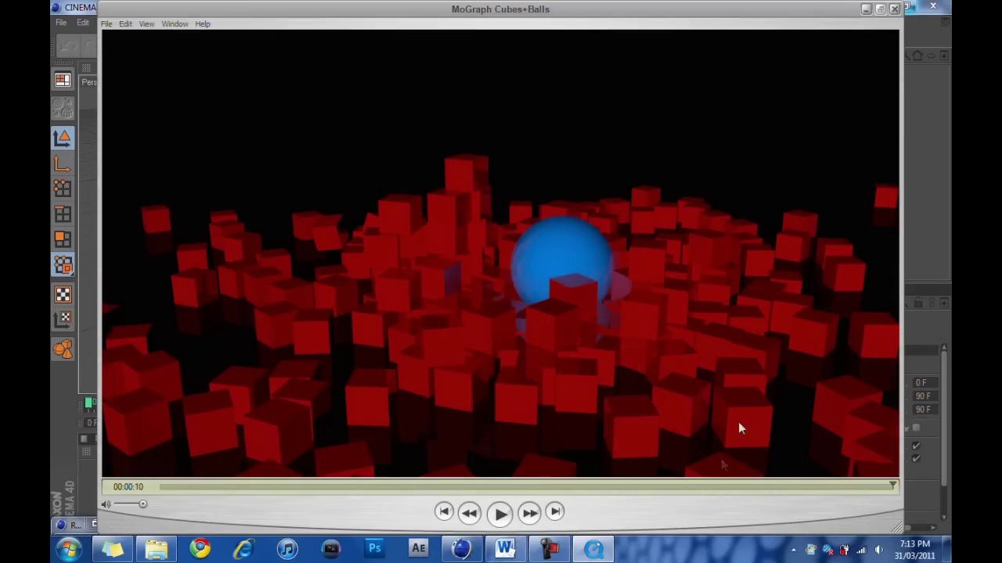
pyautogui.click(595, 488)
pyautogui.click(502, 513)
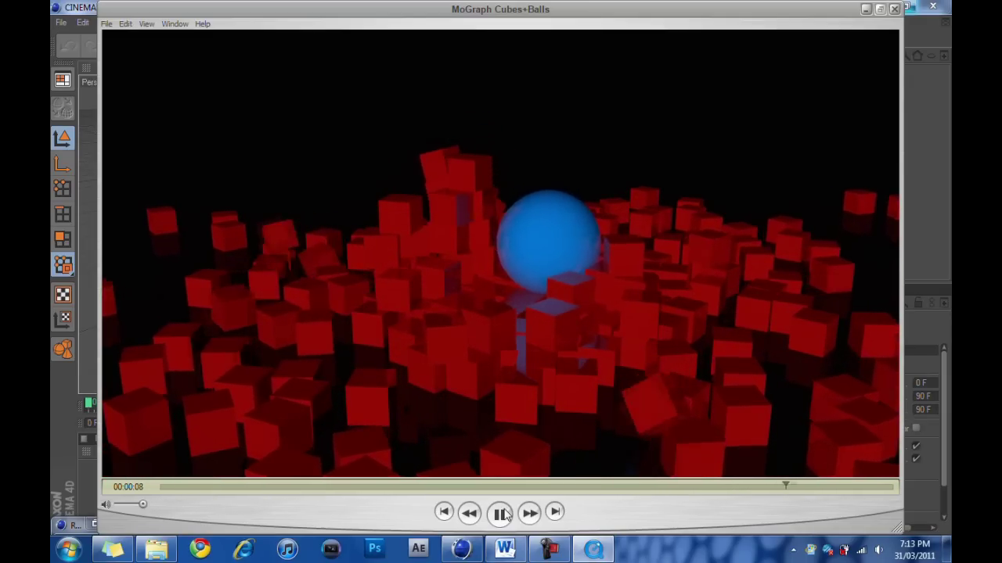
pyautogui.click(894, 9)
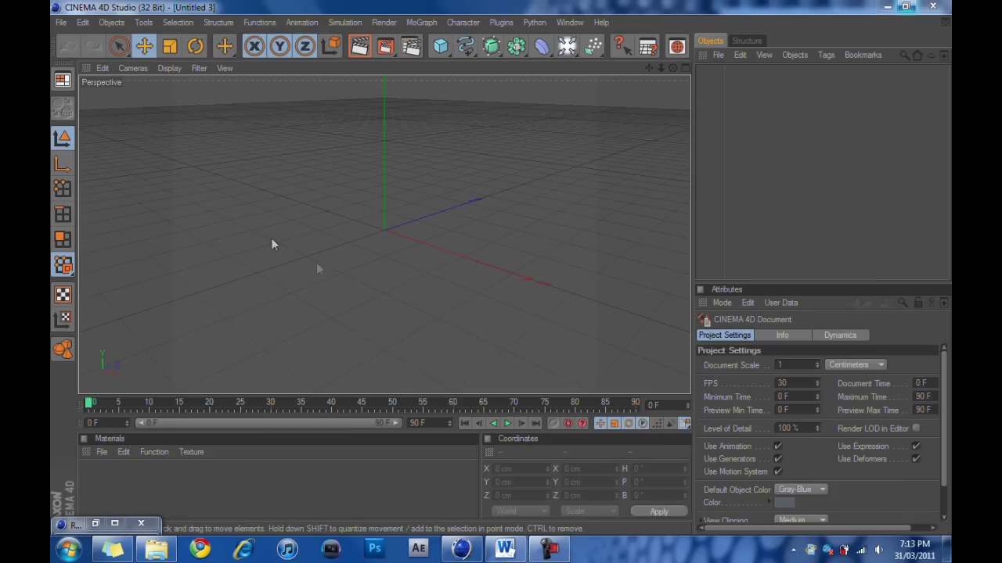
pyautogui.click(422, 187)
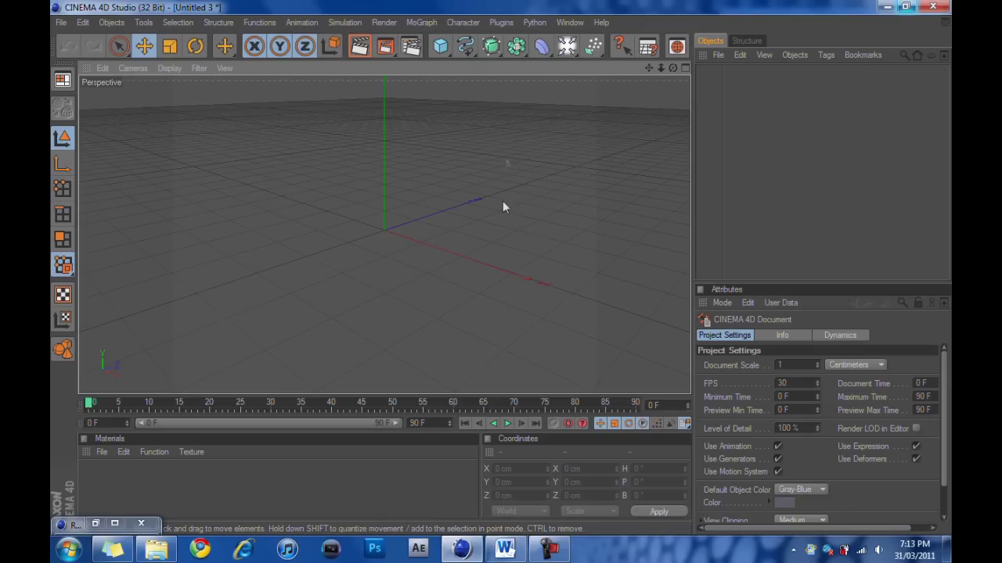
pyautogui.scroll(-1, 503, 201)
pyautogui.scroll(1, 406, 145)
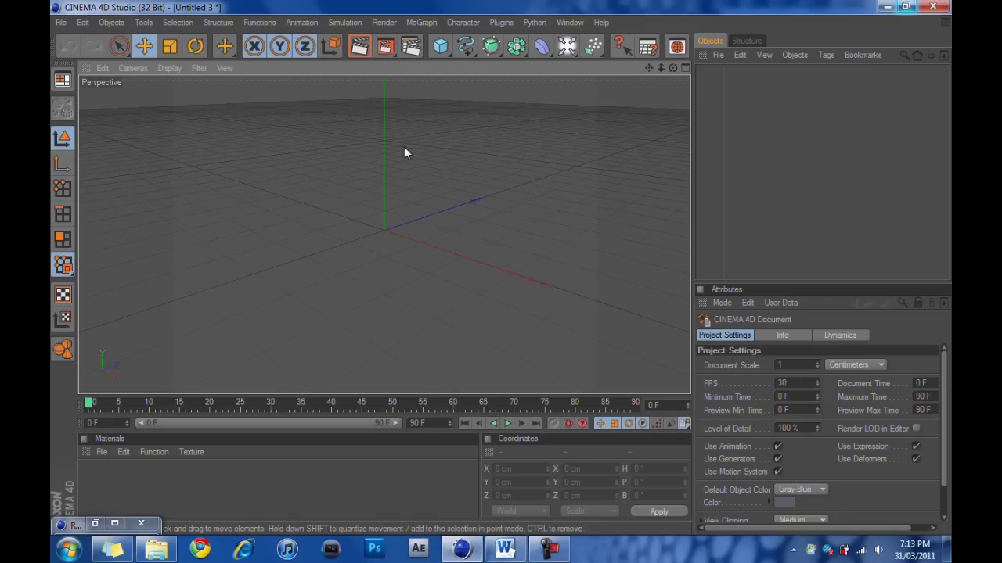
pyautogui.click(412, 51)
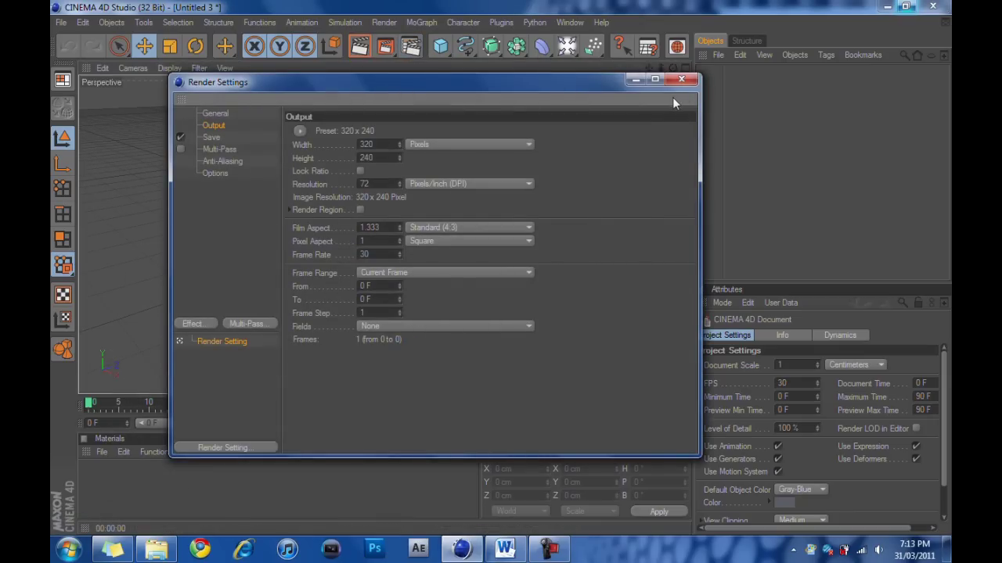
pyautogui.click(687, 80)
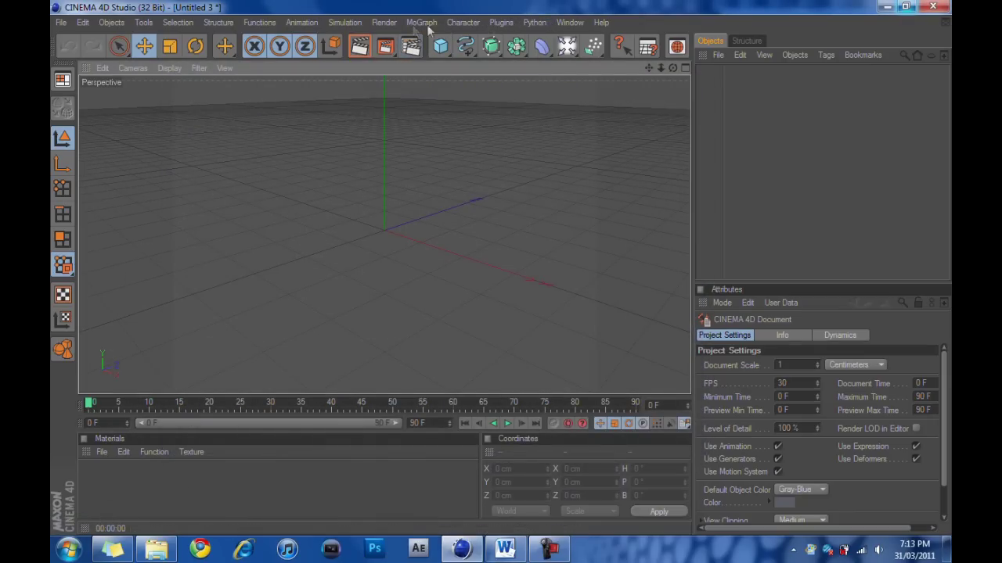
pyautogui.click(534, 21)
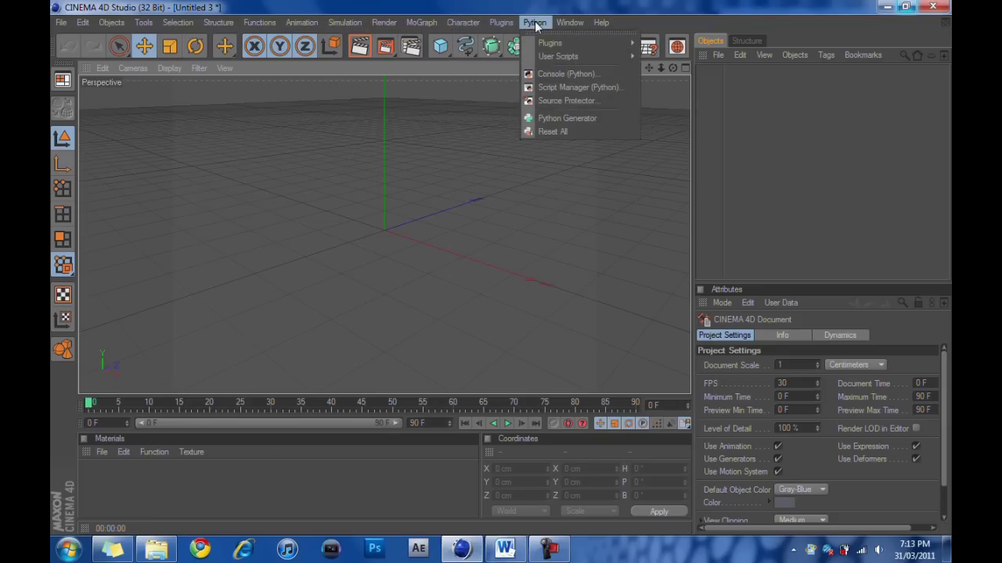
pyautogui.moveTo(287, 28)
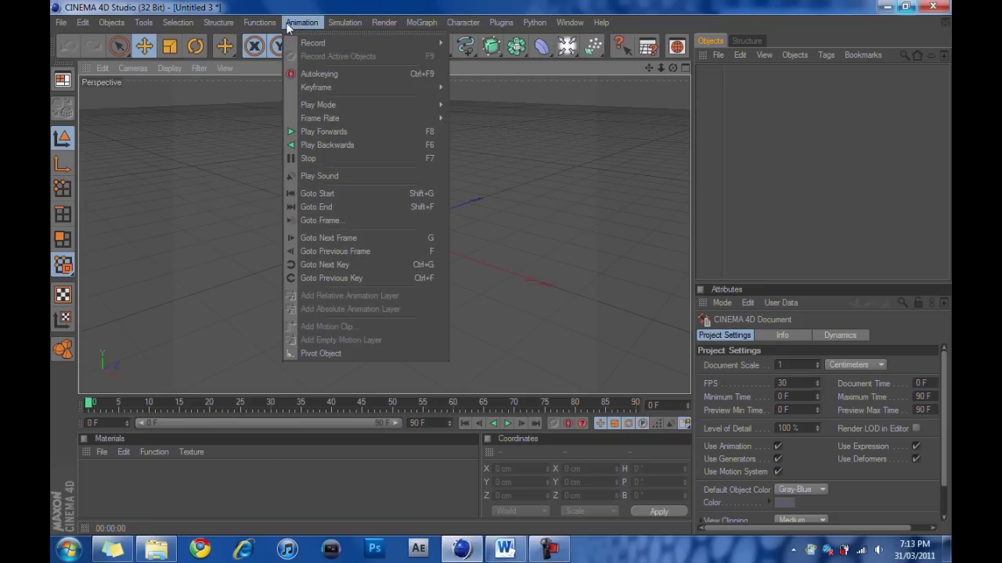
pyautogui.moveTo(84, 25)
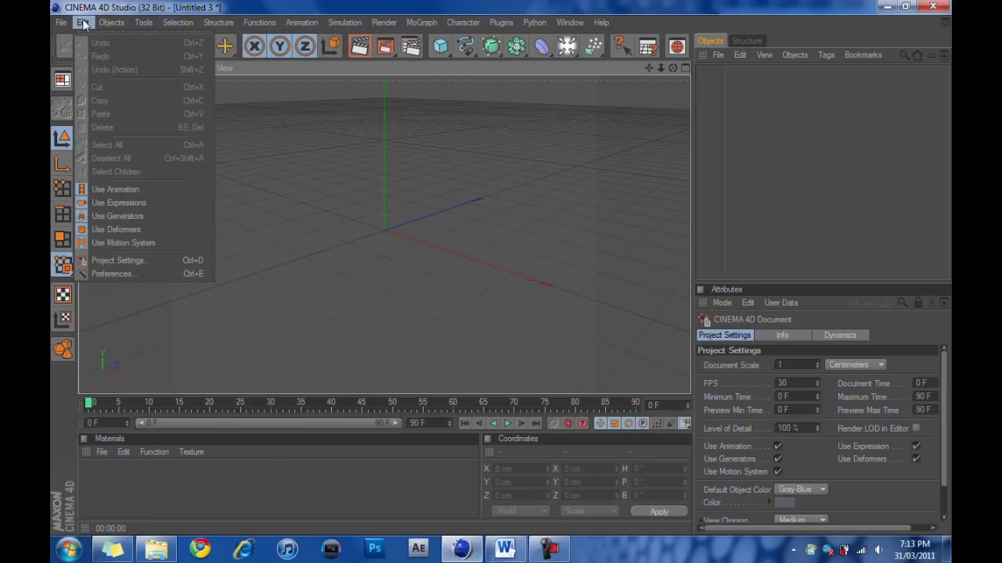
pyautogui.click(123, 260)
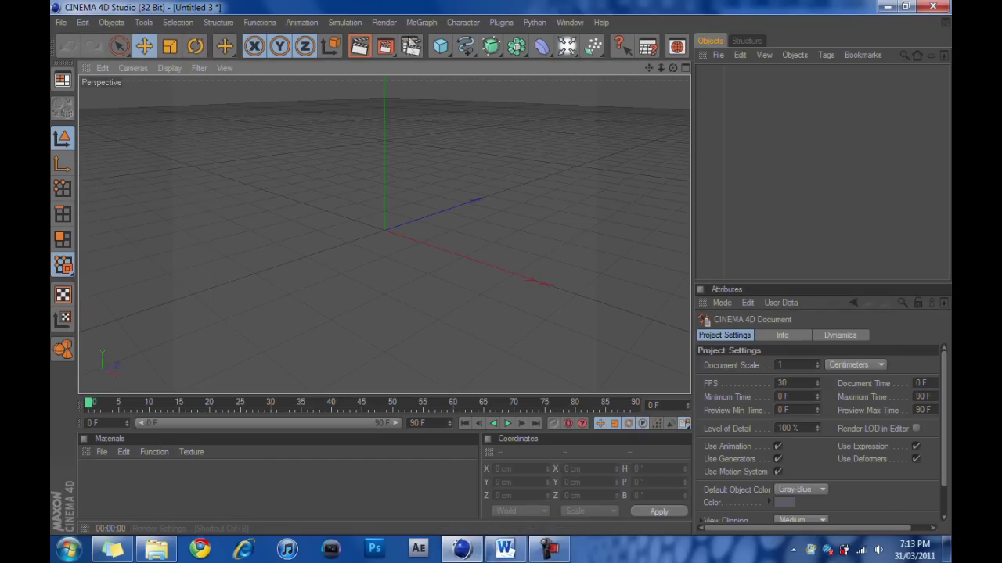
pyautogui.click(410, 48)
pyautogui.click(688, 80)
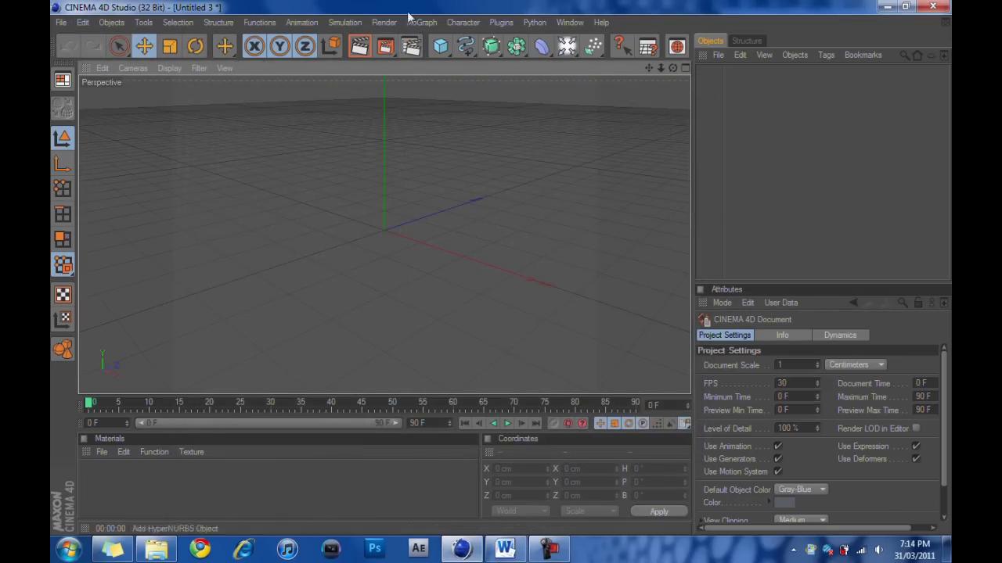
# Set the render output to the Film/Video preset HDV/HDTV 720 25 and close the render settings
pyautogui.click(383, 23)
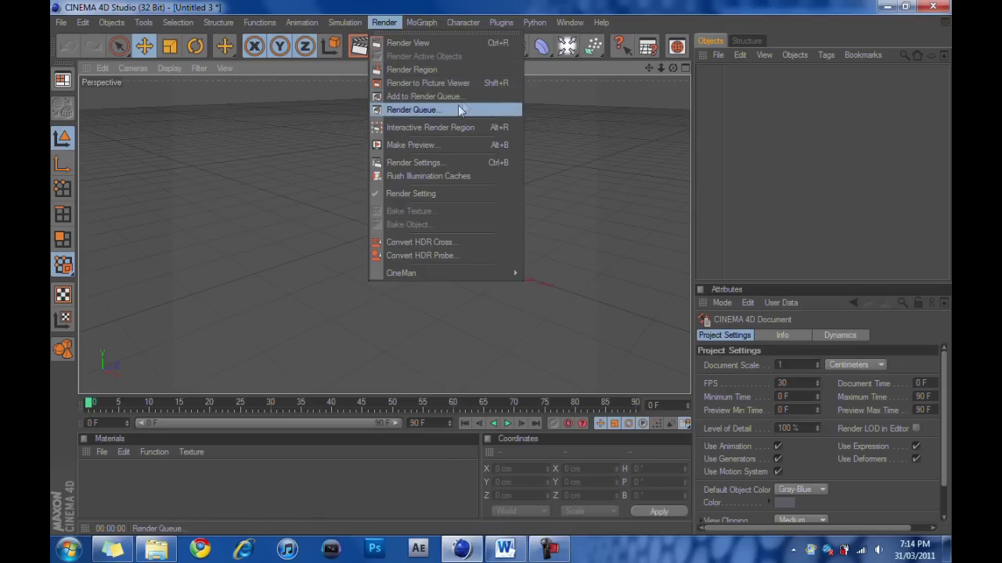
pyautogui.click(459, 161)
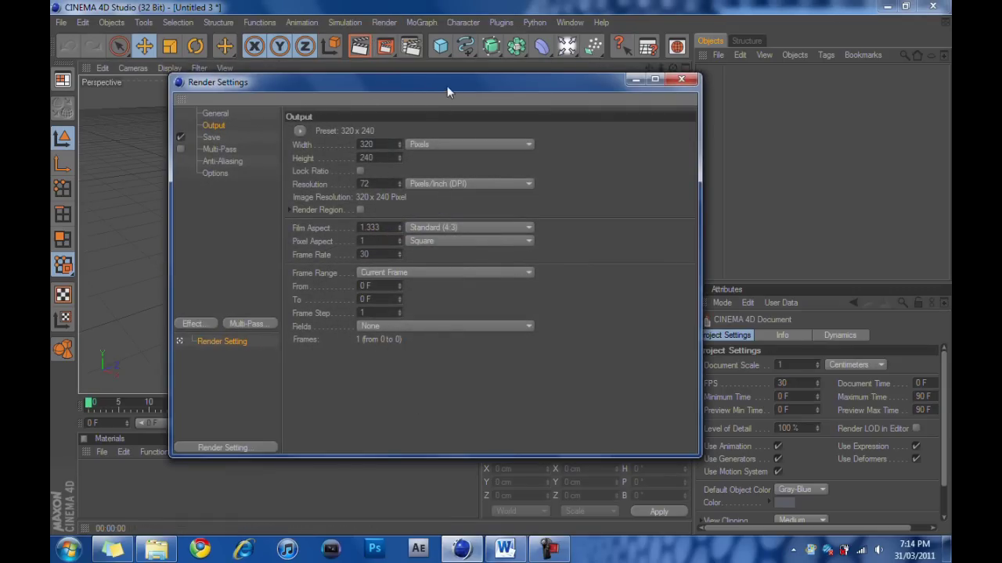
pyautogui.moveTo(447, 85); pyautogui.dragTo(670, 74)
pyautogui.click(524, 118)
pyautogui.moveTo(580, 157)
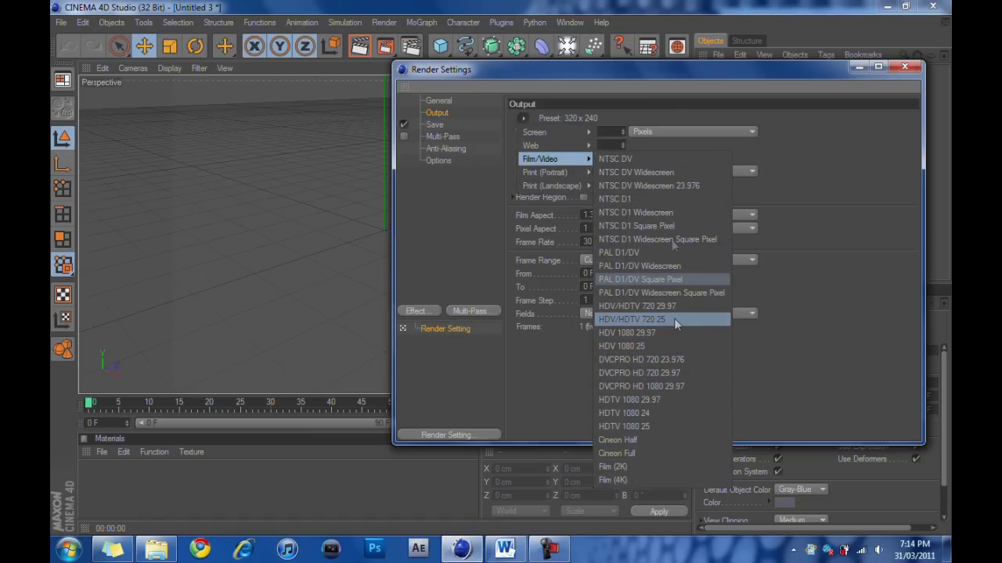
pyautogui.click(774, 180)
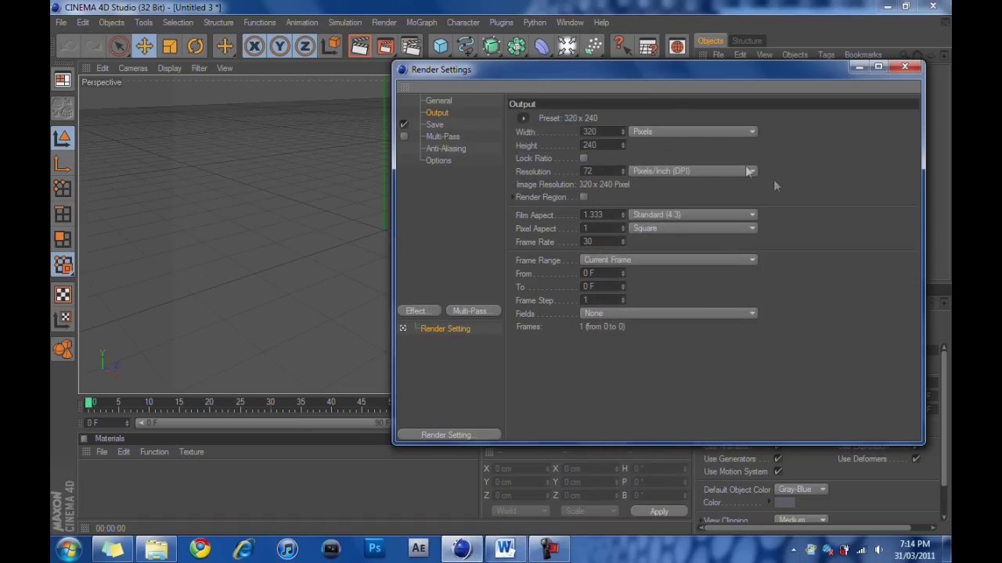
pyautogui.click(524, 119)
pyautogui.moveTo(549, 159)
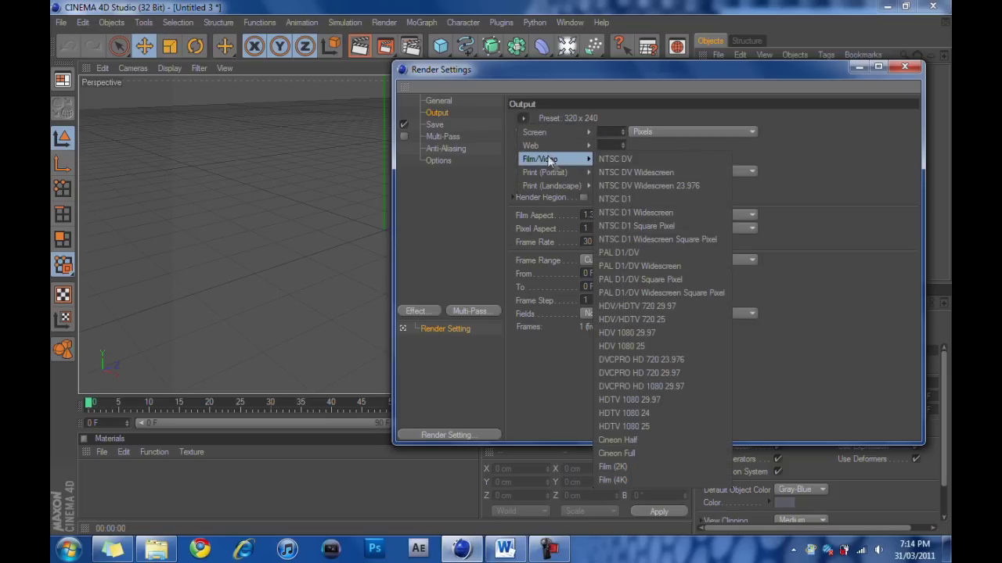
pyautogui.click(675, 319)
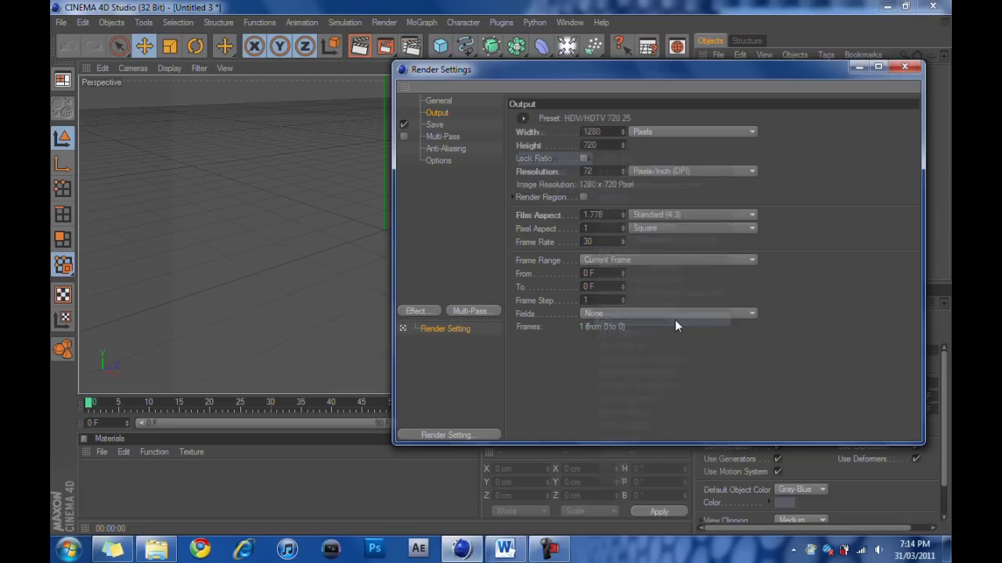
pyautogui.click(607, 132)
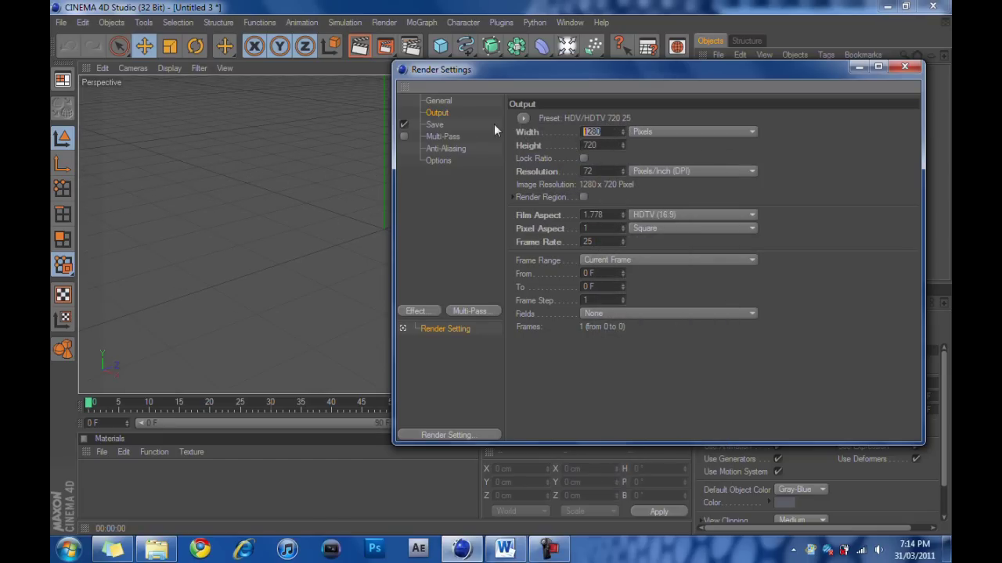
pyautogui.click(904, 66)
# Add a cube primitive to the scene
pyautogui.scroll(-2, 414, 222)
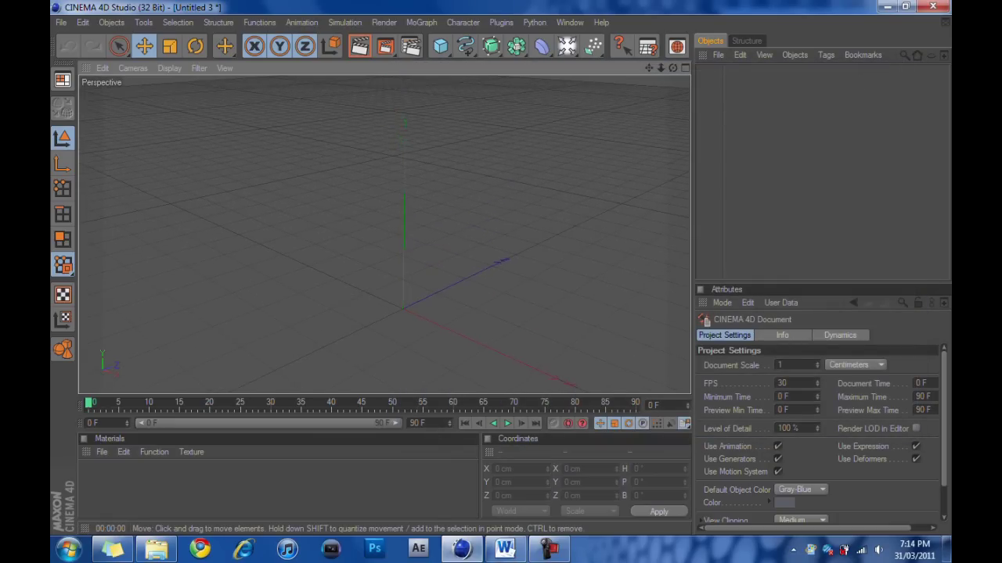
pyautogui.scroll(-1, 376, 215)
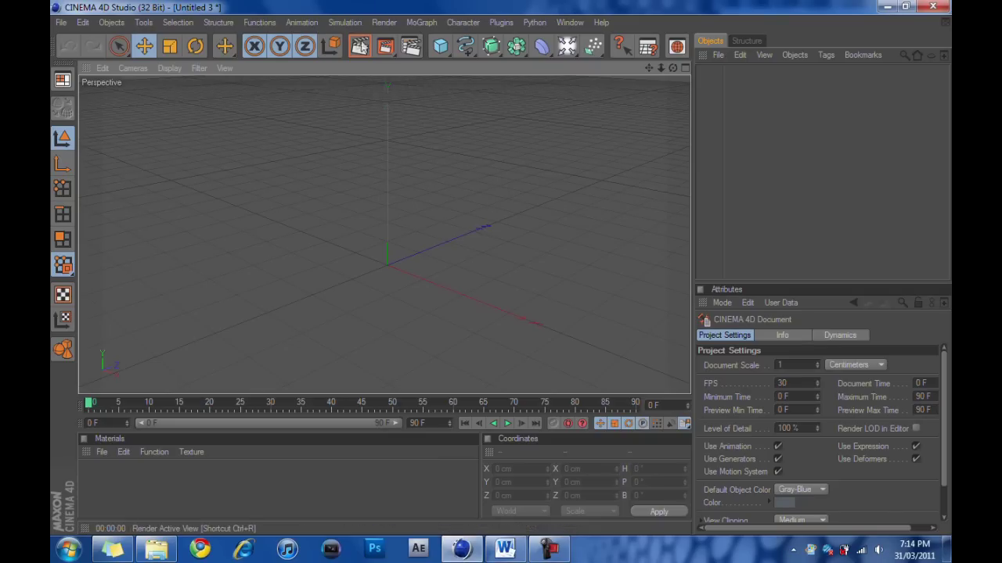
pyautogui.click(441, 47)
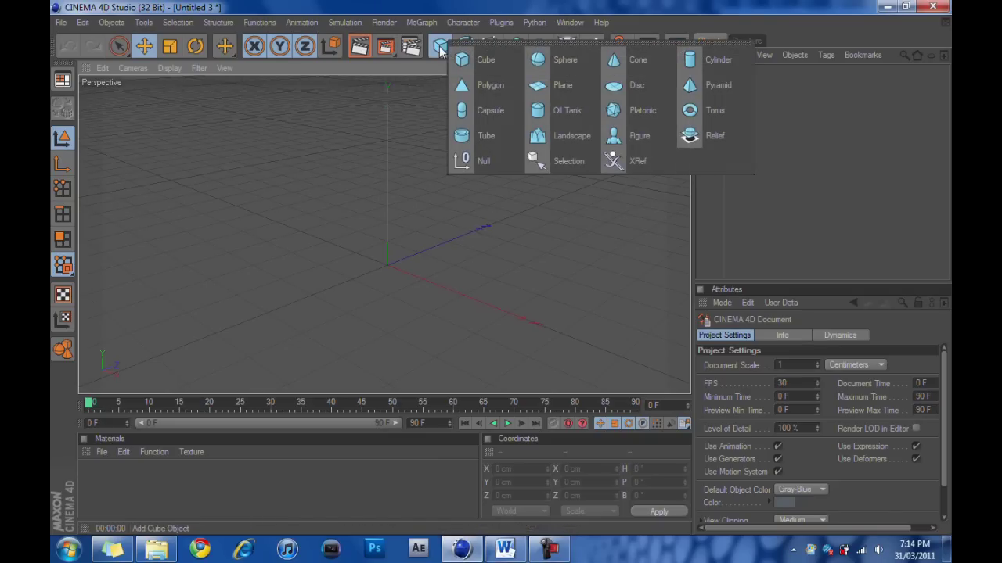
pyautogui.click(449, 50)
pyautogui.click(440, 47)
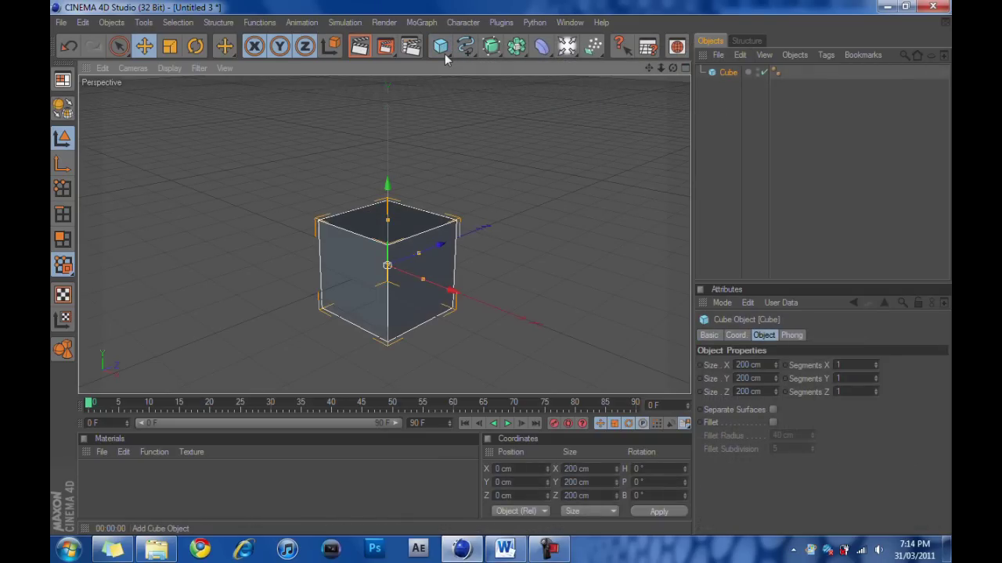
pyautogui.click(441, 49)
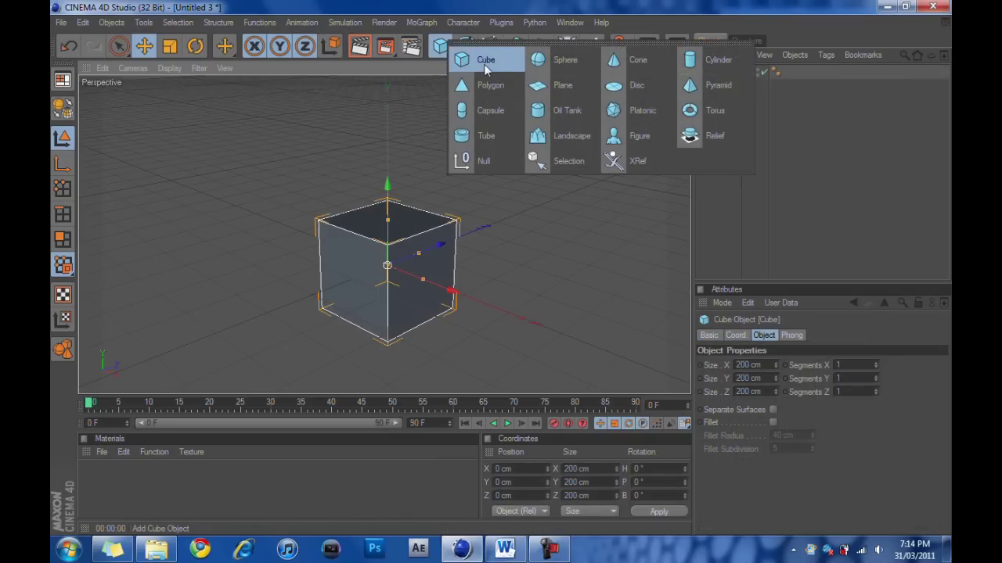
# Try to move the cube upward along the Y axis, and undo the move
pyautogui.moveTo(390, 224); pyautogui.dragTo(390, 106)
pyautogui.scroll(-3, 392, 224)
pyautogui.hotkey('ctrl', 'z')
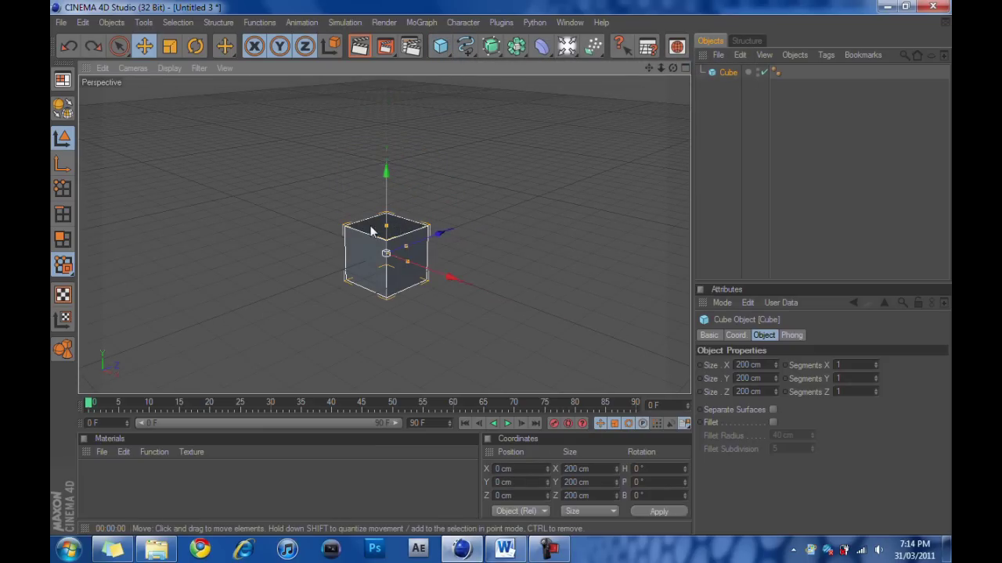
# Scale the cube down uniformly and set its size to 90 cm on all three axes
pyautogui.keyDown('alt'); pyautogui.moveTo(379, 235); pyautogui.dragTo(403, 212, button='middle'); pyautogui.keyUp('alt')
pyautogui.scroll(2, 380, 234)
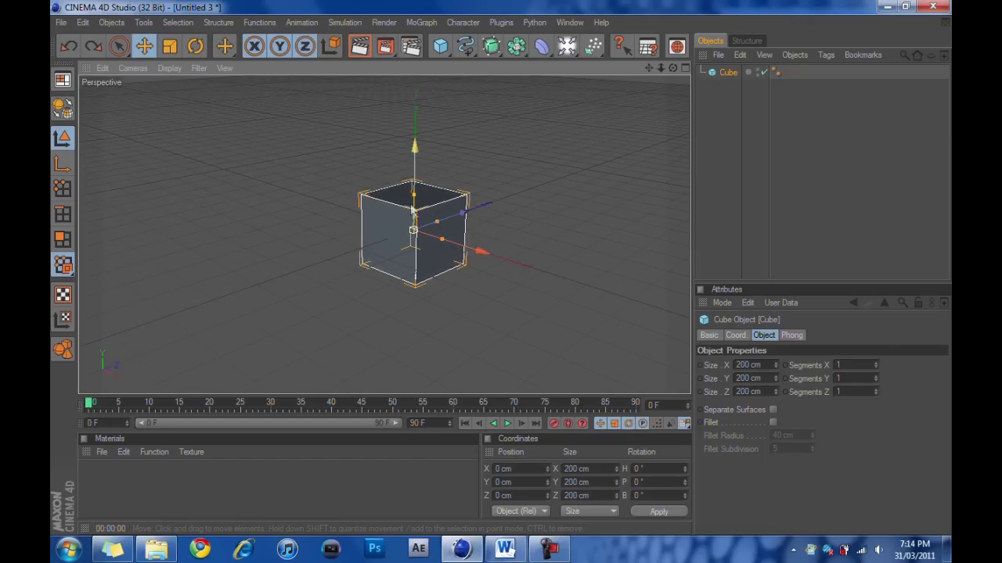
pyautogui.click(171, 47)
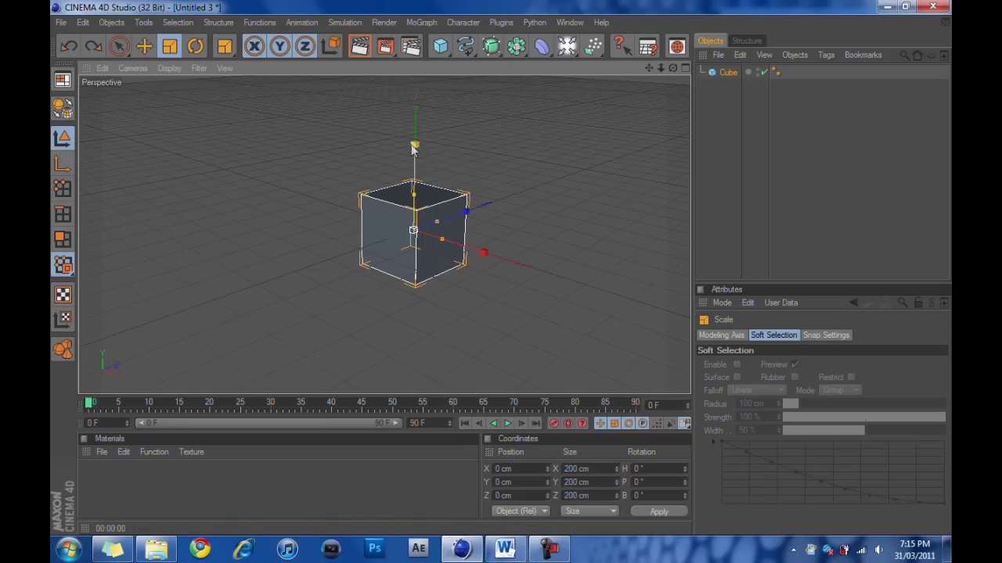
pyautogui.moveTo(414, 148); pyautogui.dragTo(400, 177)
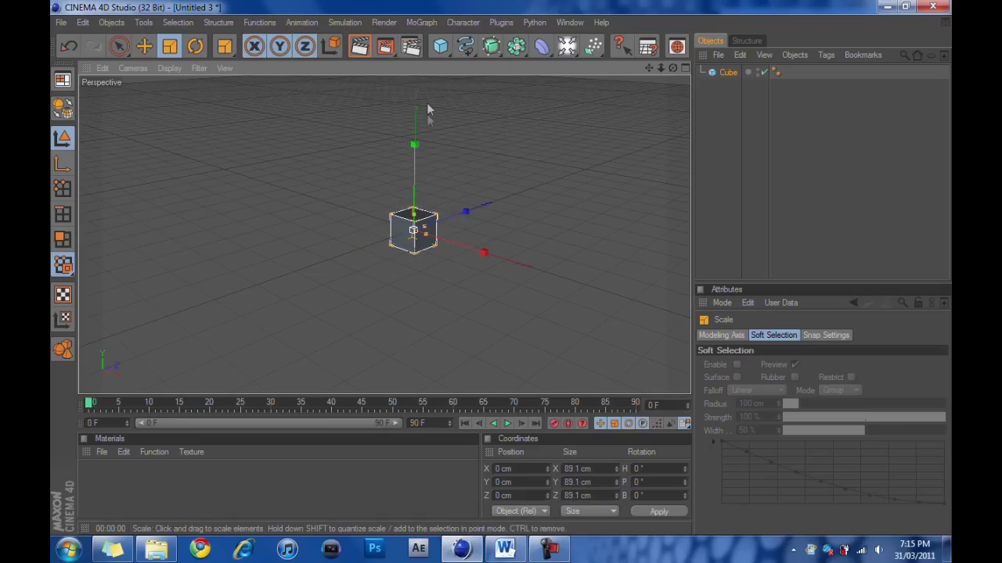
pyautogui.scroll(4, 447, 187)
pyautogui.scroll(-3, 448, 187)
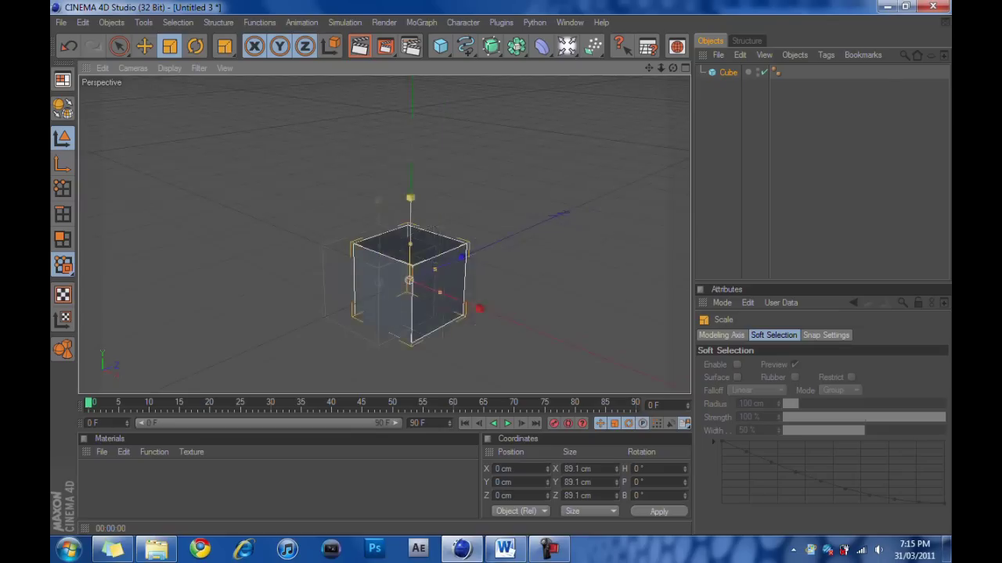
pyautogui.moveTo(379, 185); pyautogui.dragTo(379, 184)
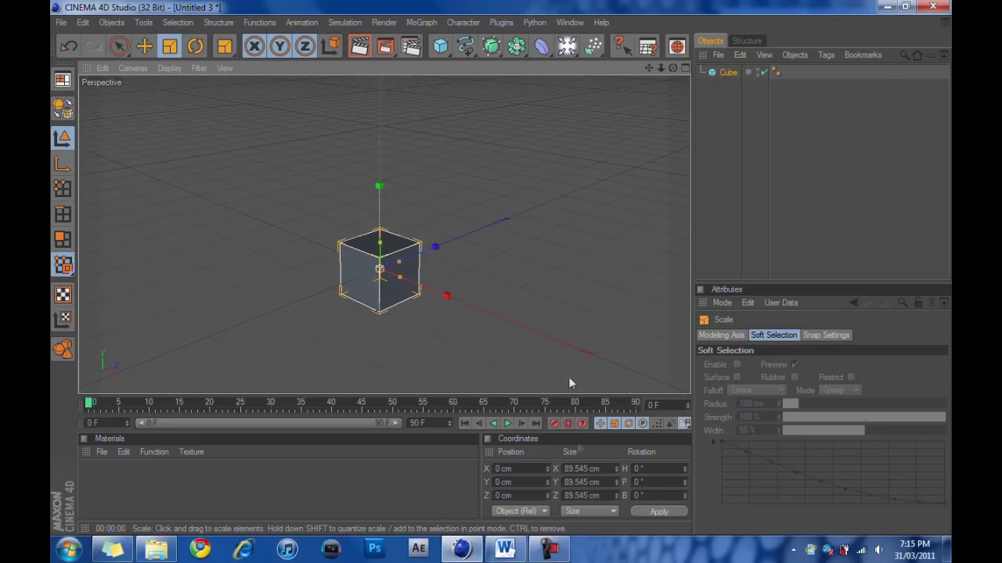
pyautogui.click(593, 468)
pyautogui.write('90')
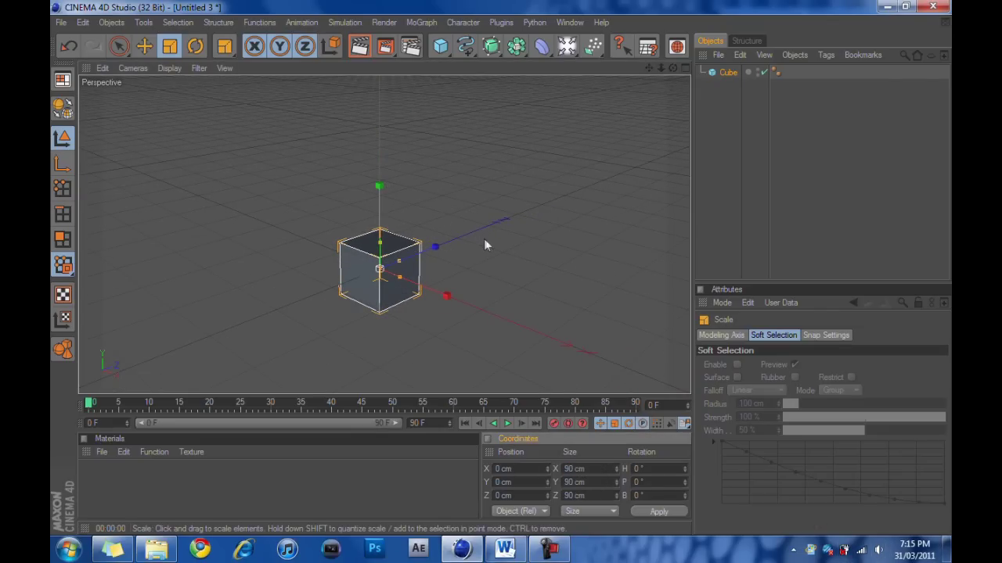
# Add a MoGraph Cloner to the scene and make the cube its child
pyautogui.scroll(-1, 483, 240)
pyautogui.keyDown('alt'); pyautogui.moveTo(447, 233); pyautogui.dragTo(459, 256, button='middle'); pyautogui.keyUp('alt')
pyautogui.click(144, 47)
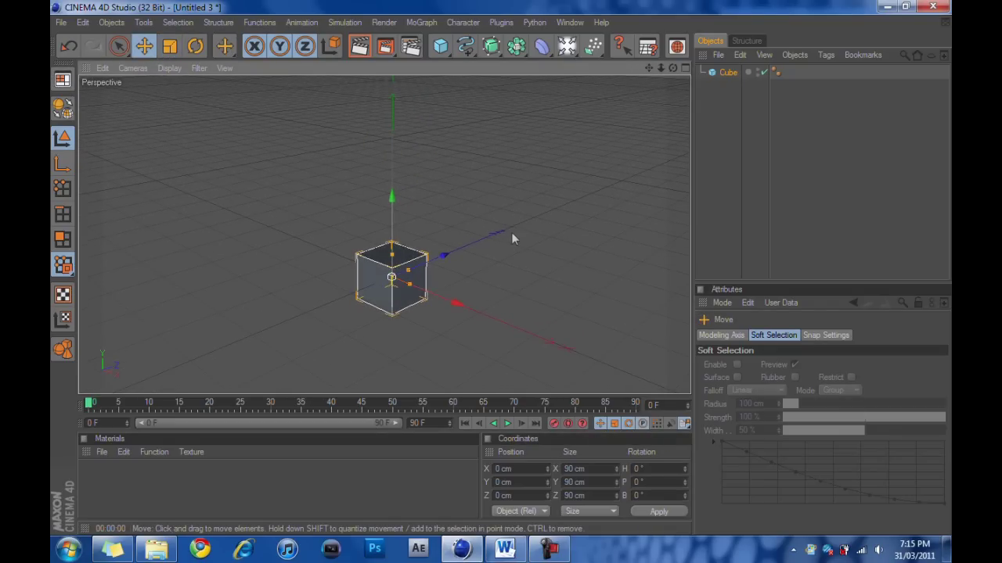
pyautogui.keyDown('alt'); pyautogui.moveTo(511, 239); pyautogui.dragTo(505, 223); pyautogui.keyUp('alt')
pyautogui.click(421, 22)
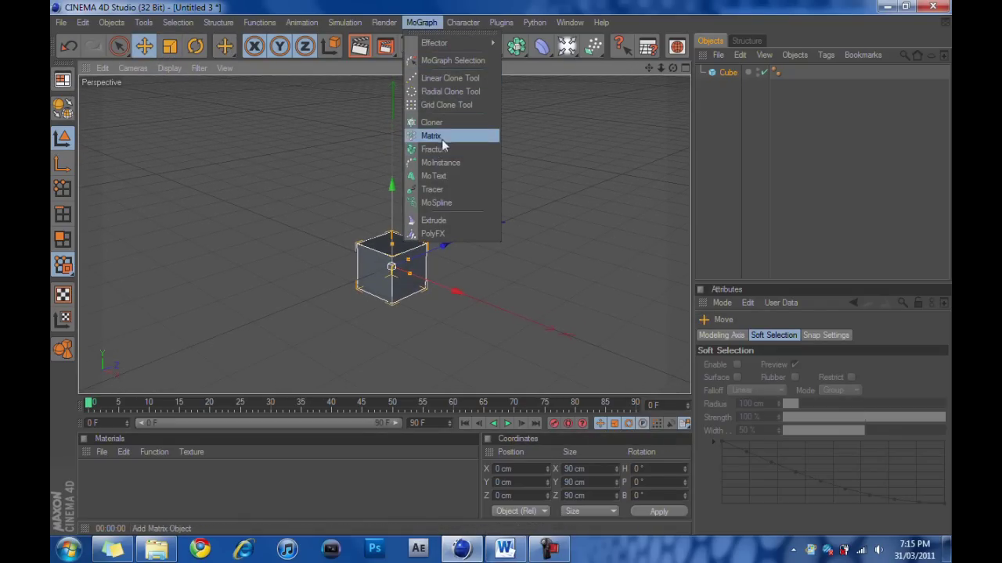
pyautogui.click(442, 123)
pyautogui.click(728, 87)
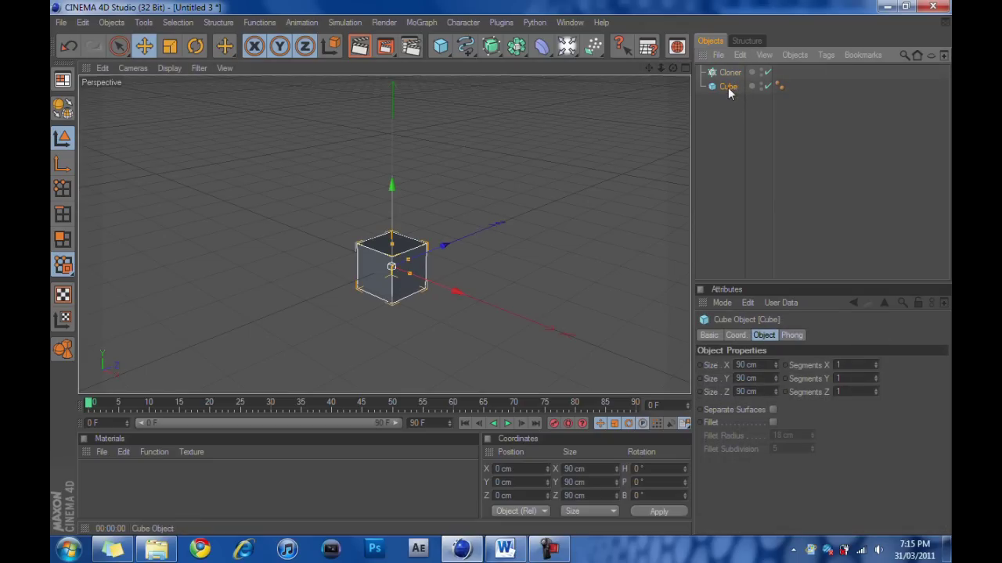
pyautogui.moveTo(727, 86); pyautogui.dragTo(725, 85)
pyautogui.moveTo(732, 74); pyautogui.dragTo(731, 74)
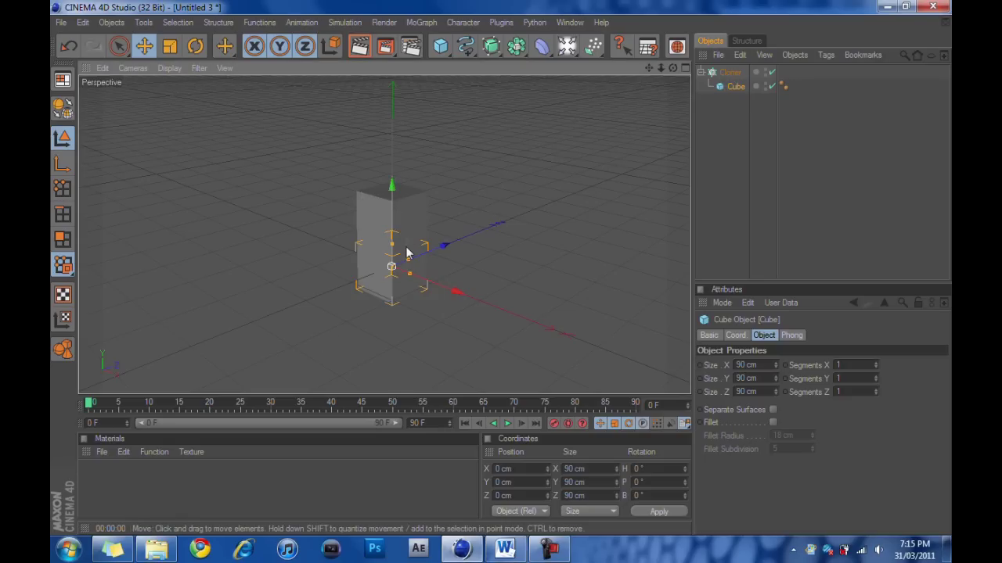
# Set the Cloner's mode to Grid Array
pyautogui.click(730, 72)
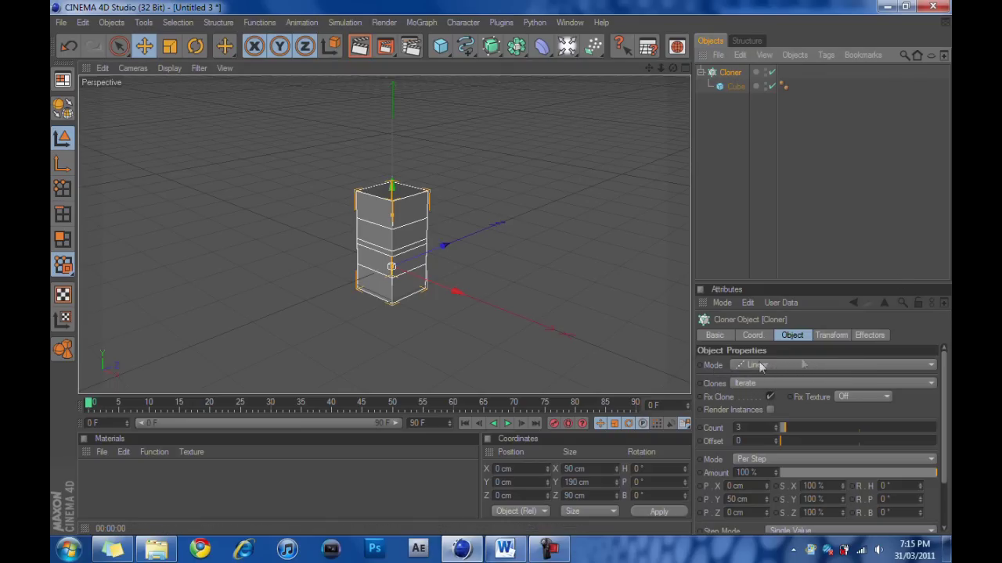
pyautogui.click(930, 365)
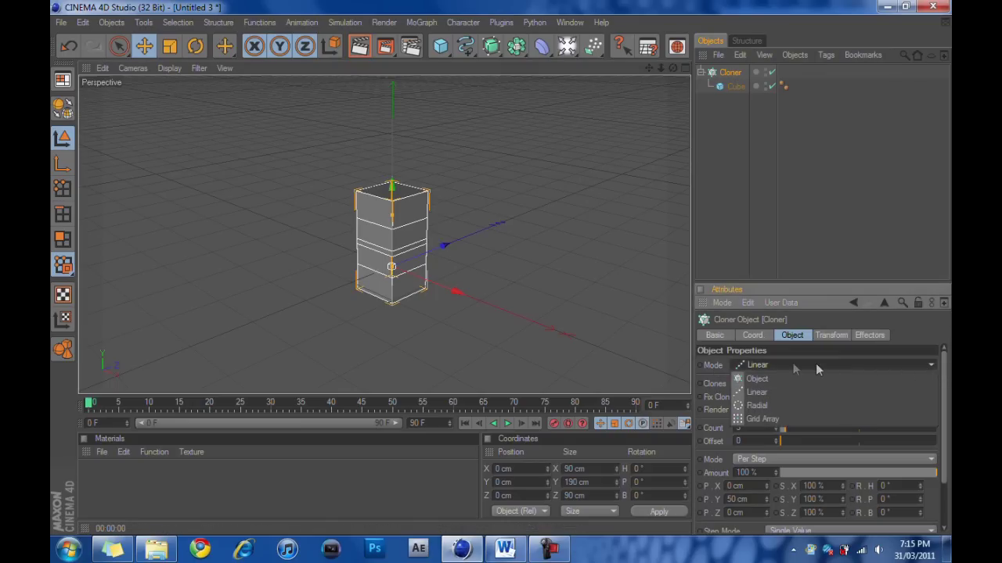
pyautogui.click(763, 420)
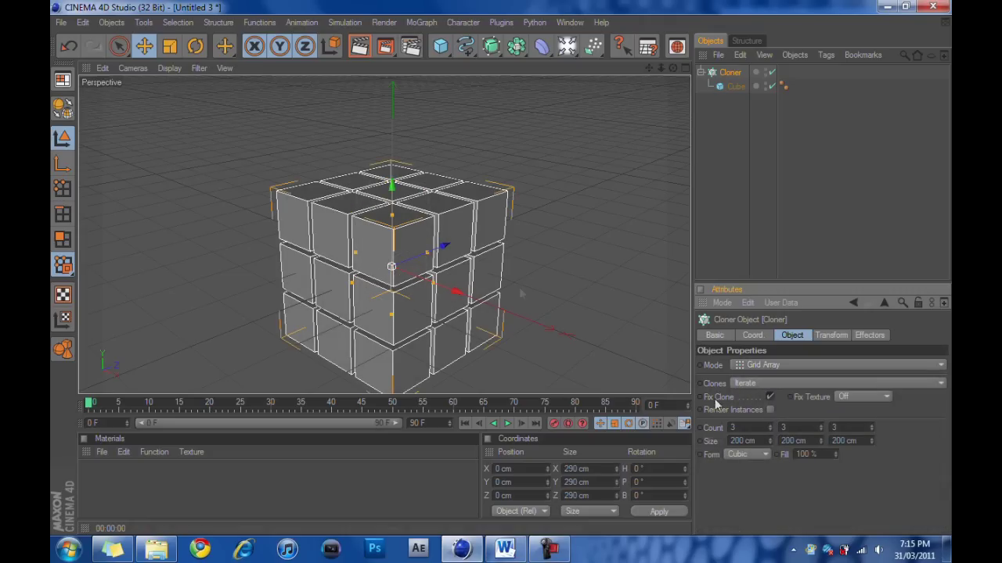
# Set the Cloner's grid count to 6 in all three directions
pyautogui.moveTo(473, 316)
pyautogui.keyDown('alt'); pyautogui.mouseDown()
pyautogui.moveTo(548, 305)
pyautogui.moveTo(517, 266)
pyautogui.moveTo(485, 344)
pyautogui.moveTo(548, 305)
pyautogui.moveTo(469, 266)
pyautogui.moveTo(461, 321)
pyautogui.moveTo(485, 345)
pyautogui.moveTo(489, 336)
pyautogui.mouseUp(); pyautogui.keyUp('alt')
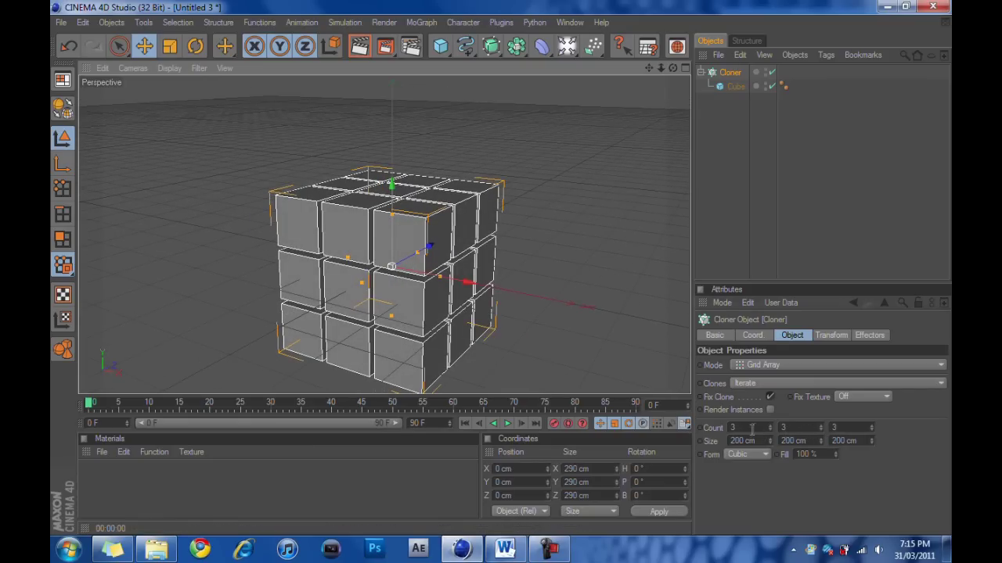
pyautogui.doubleClick(750, 427)
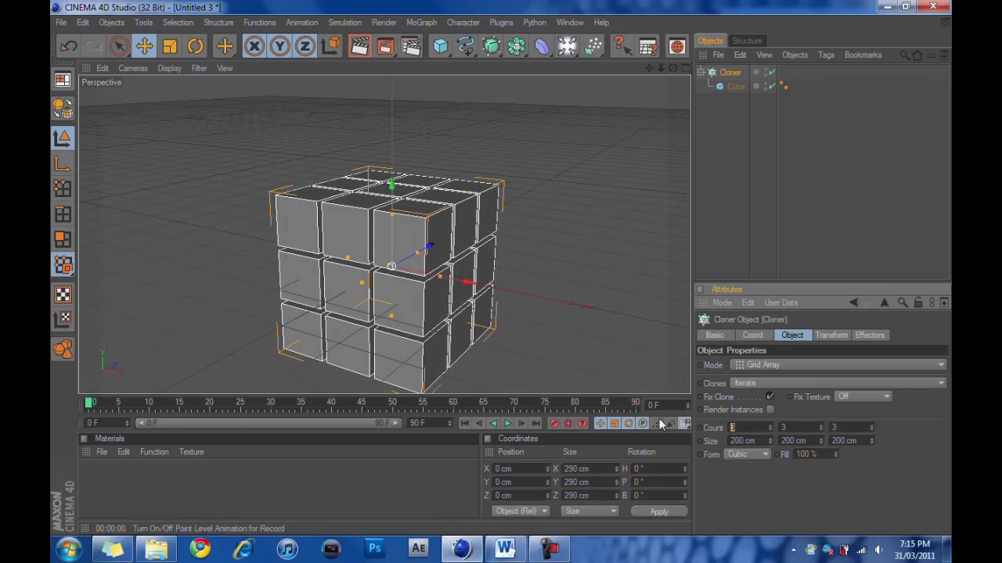
pyautogui.doubleClick(799, 428)
pyautogui.write('66')
pyautogui.press('Return')
pyautogui.click(624, 316)
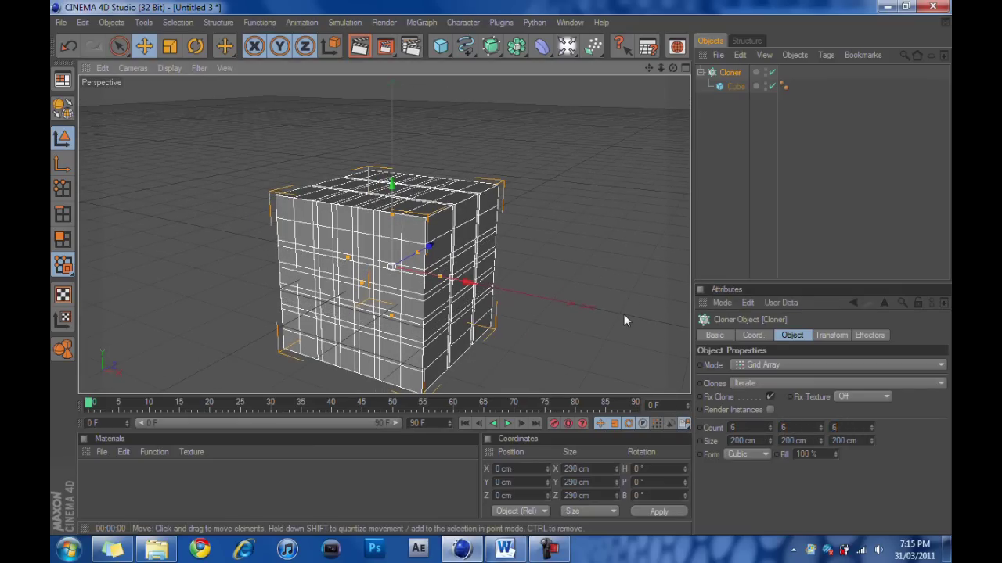
pyautogui.click(407, 258)
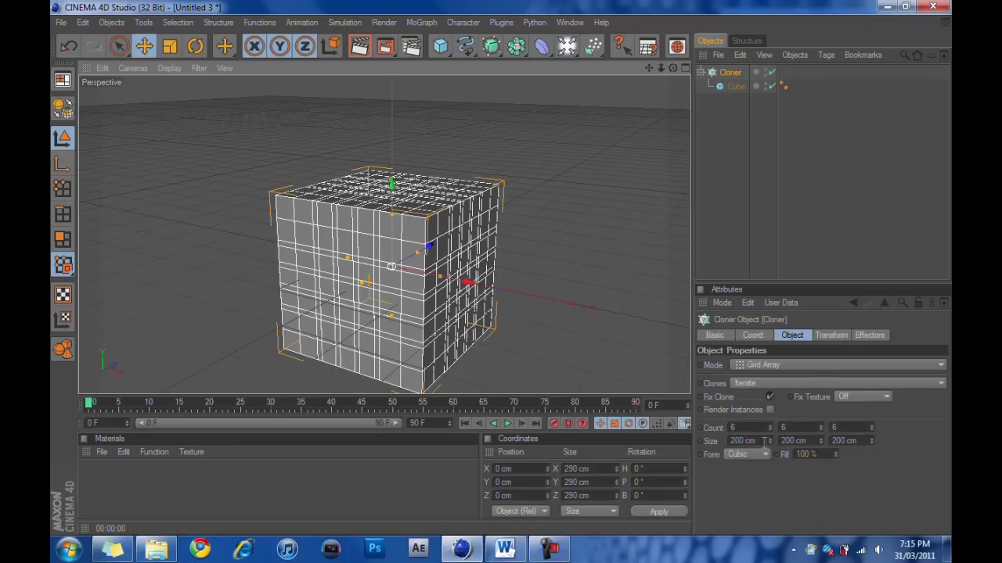
# Set the Cloner's grid size to 470 cm in all three directions so the clones sit with narrow gaps
pyautogui.moveTo(770, 441); pyautogui.dragTo(772, 444)
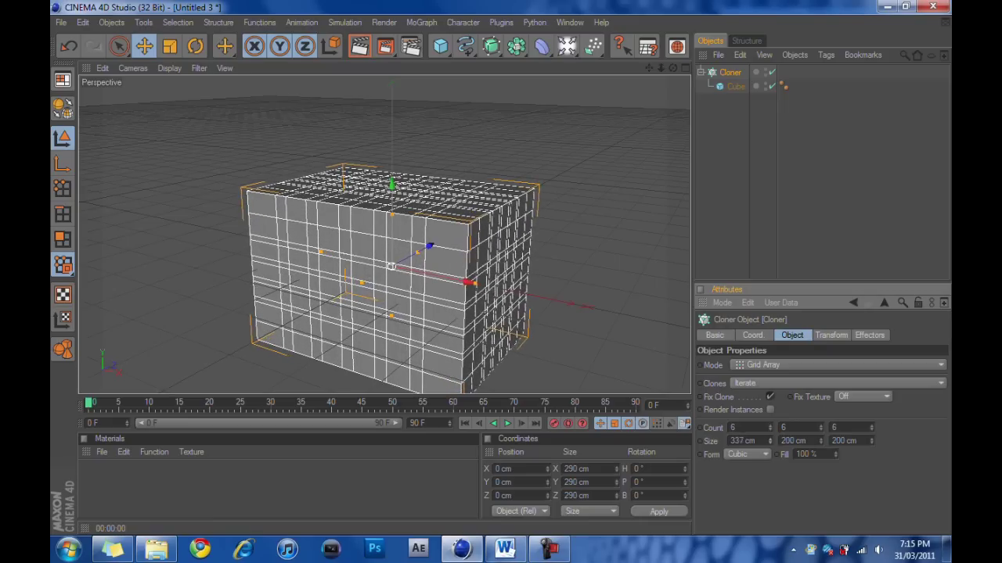
pyautogui.moveTo(773, 444); pyautogui.dragTo(772, 438)
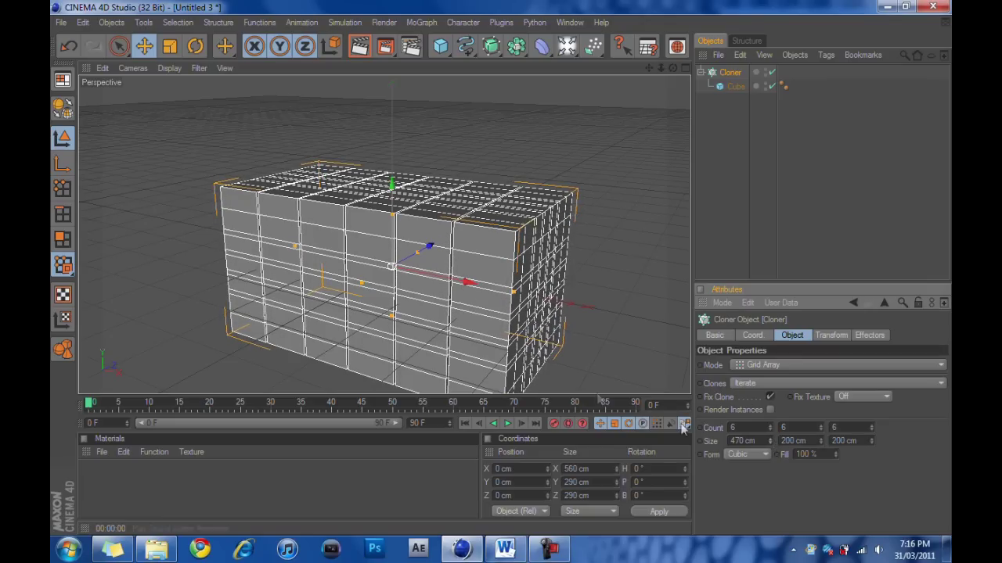
pyautogui.keyDown('alt'); pyautogui.moveTo(501, 297); pyautogui.dragTo(539, 250); pyautogui.keyUp('alt')
pyautogui.keyDown('alt'); pyautogui.moveTo(356, 266); pyautogui.dragTo(352, 251); pyautogui.keyUp('alt')
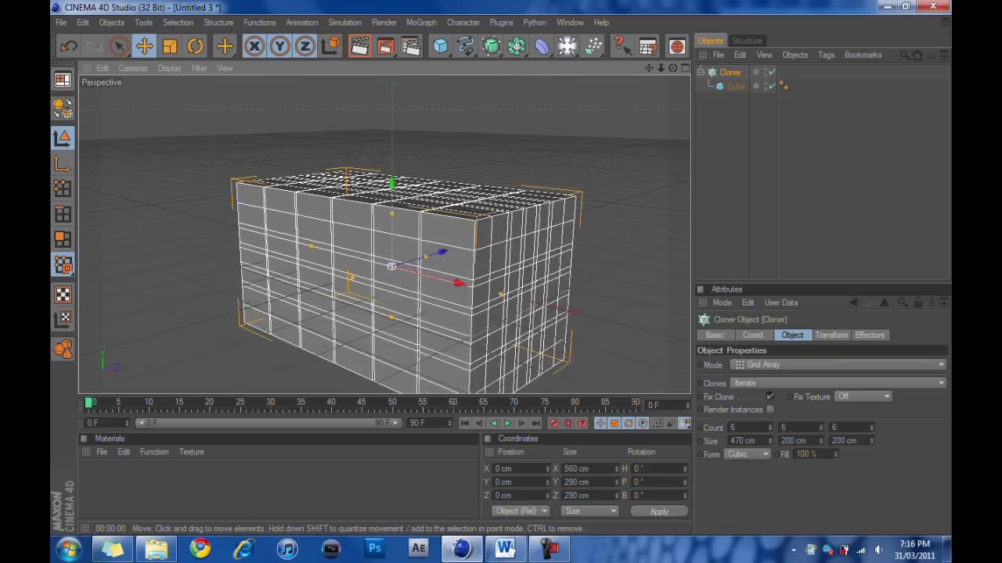
pyautogui.click(814, 440)
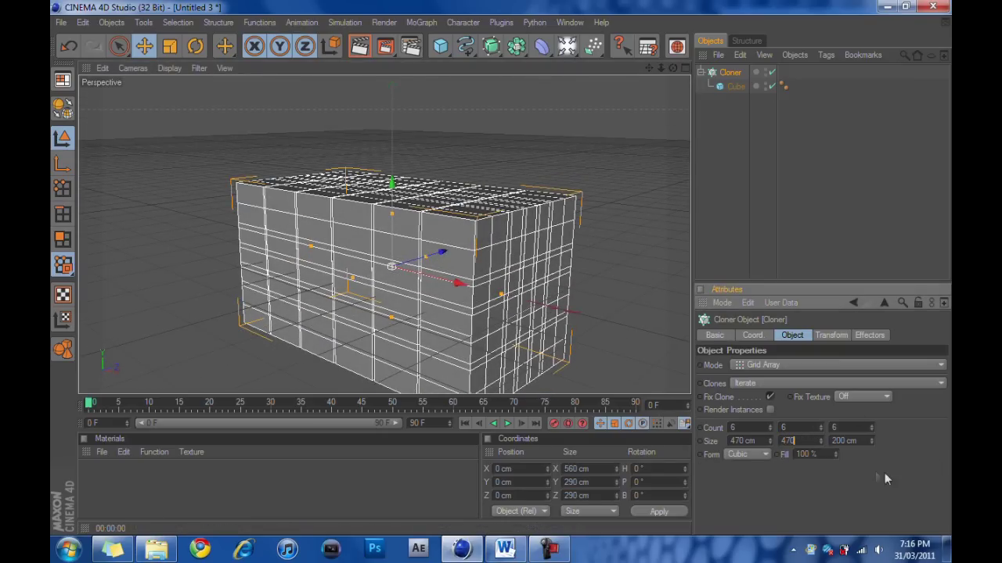
pyautogui.press('Tab')
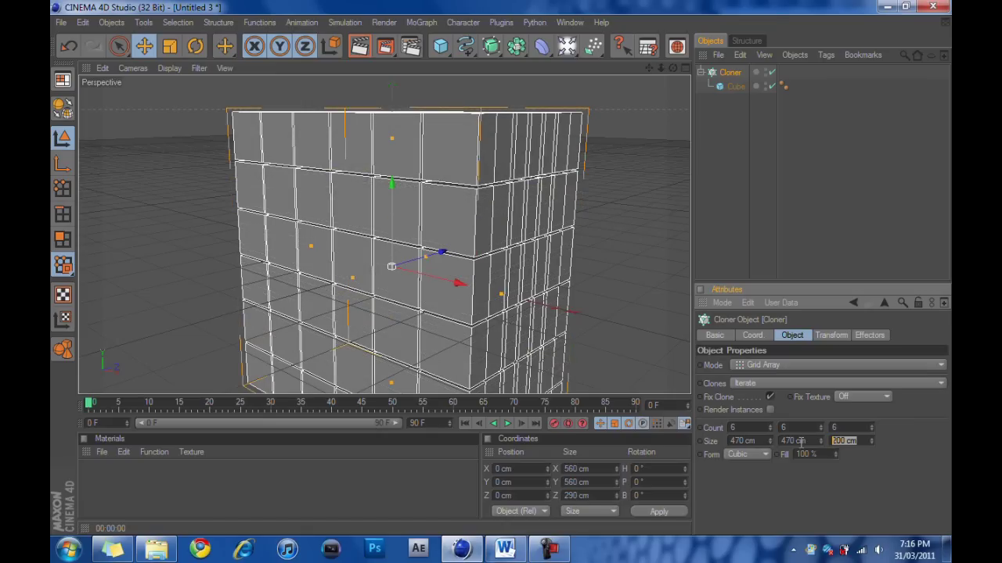
pyautogui.write('470')
pyautogui.press('Return')
# Move the Cloner up along the Y axis to about 471 cm and deselect it
pyautogui.scroll(-5, 458, 136)
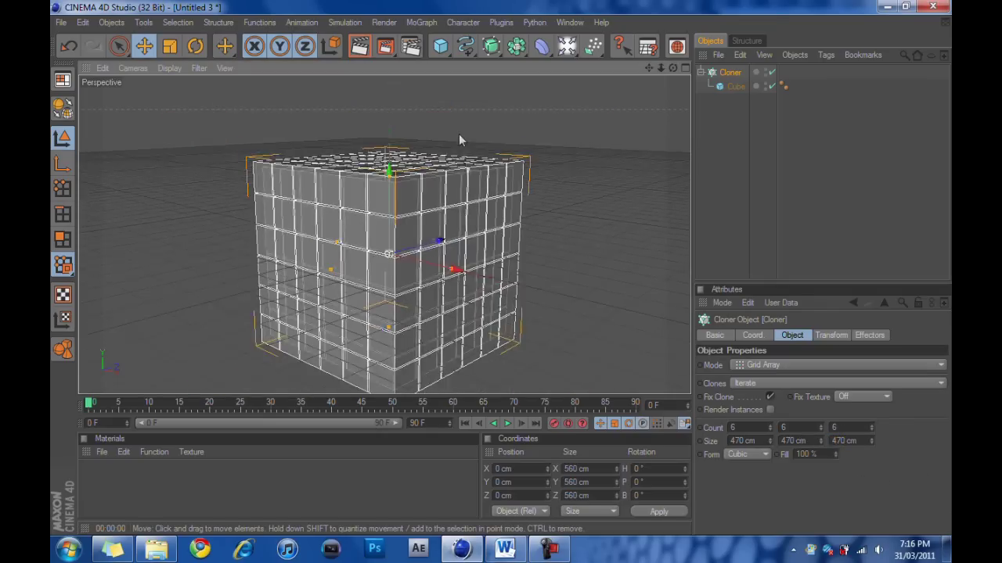
pyautogui.keyDown('alt'); pyautogui.moveTo(371, 287); pyautogui.dragTo(447, 284); pyautogui.keyUp('alt')
pyautogui.scroll(-5, 399, 196)
pyautogui.moveTo(387, 169); pyautogui.dragTo(387, 93)
pyautogui.keyDown('alt'); pyautogui.moveTo(394, 267); pyautogui.dragTo(398, 296); pyautogui.keyUp('alt')
pyautogui.scroll(4, 398, 297)
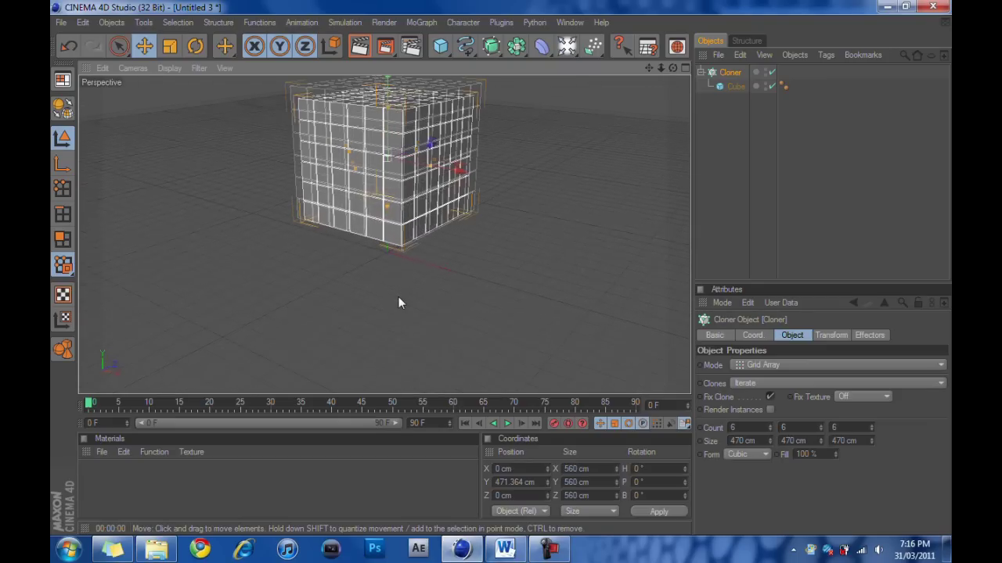
pyautogui.keyDown('alt'); pyautogui.moveTo(351, 226); pyautogui.dragTo(404, 268, button='middle'); pyautogui.keyUp('alt')
pyautogui.scroll(-4, 404, 268)
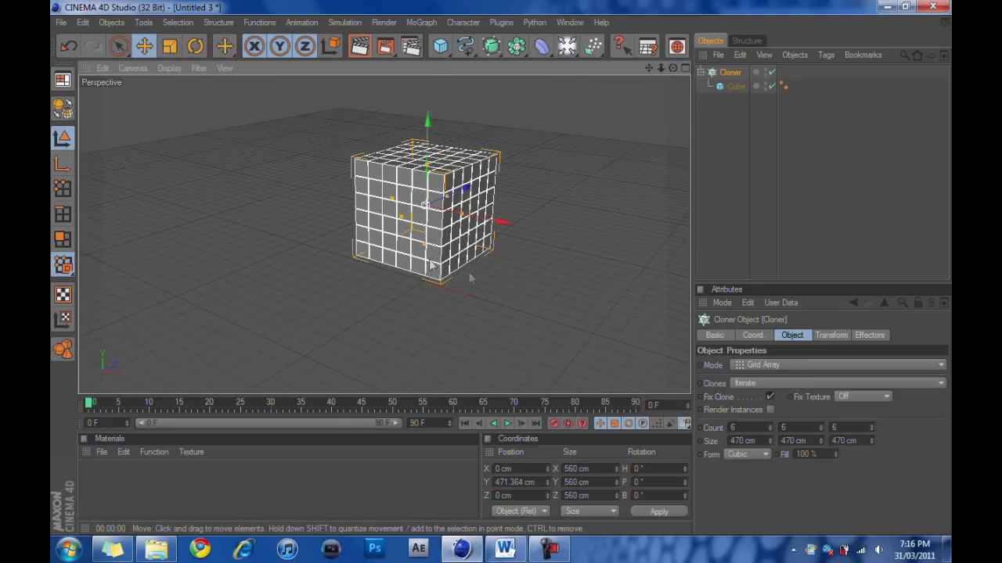
pyautogui.keyDown('alt'); pyautogui.moveTo(431, 266); pyautogui.dragTo(452, 262); pyautogui.keyUp('alt')
pyautogui.keyDown('alt'); pyautogui.moveTo(486, 281); pyautogui.dragTo(454, 284, button='middle'); pyautogui.keyUp('alt')
pyautogui.scroll(-3, 469, 278)
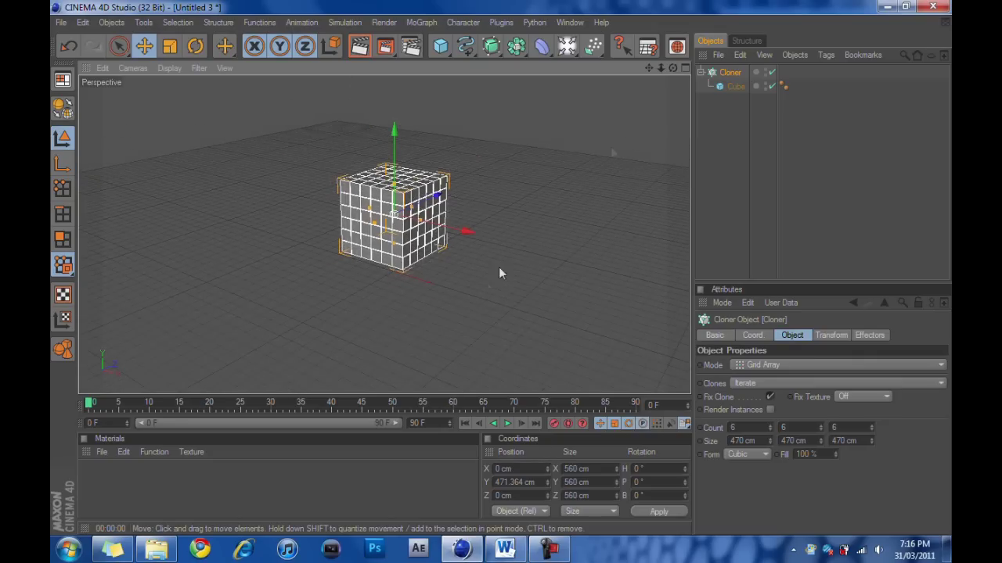
pyautogui.click(593, 238)
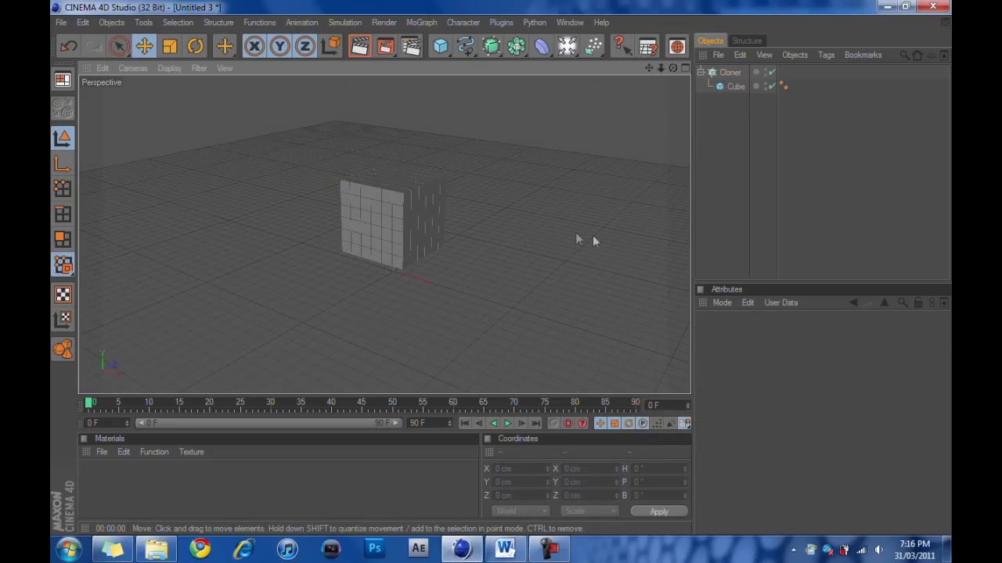
pyautogui.click(436, 221)
pyautogui.click(550, 203)
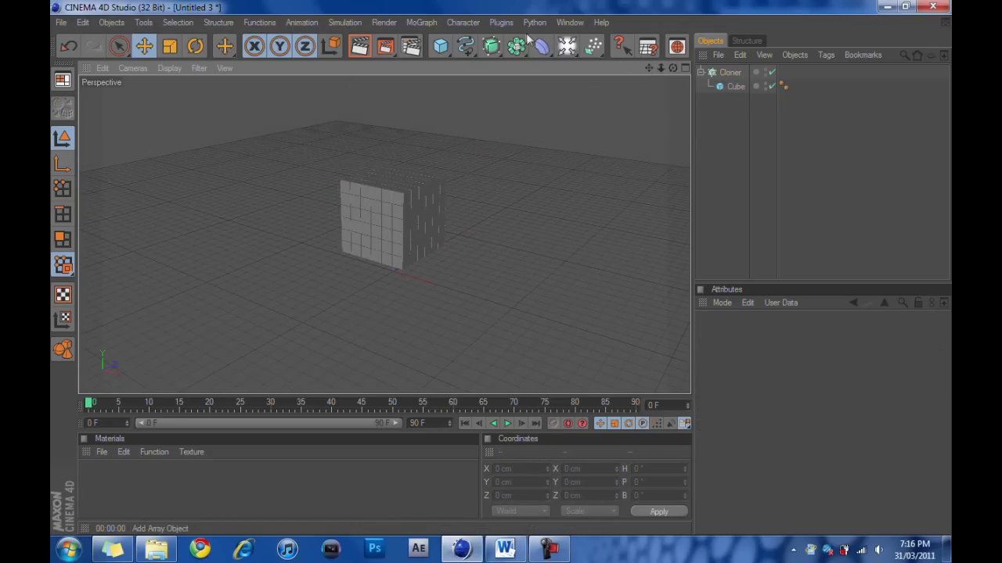
# Try a Floor object beneath the cube grid, and delete it from the scene
pyautogui.click(567, 55)
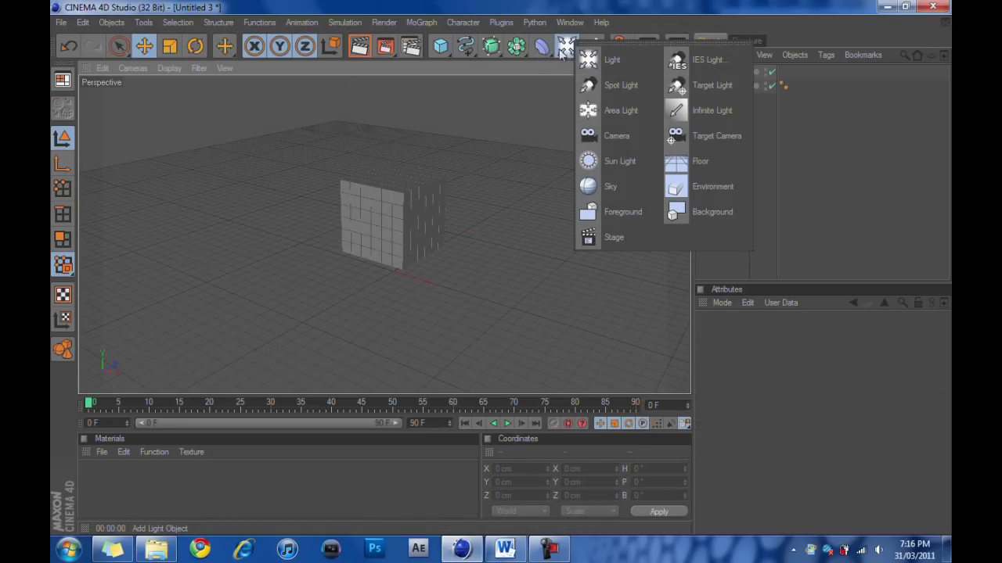
pyautogui.click(708, 162)
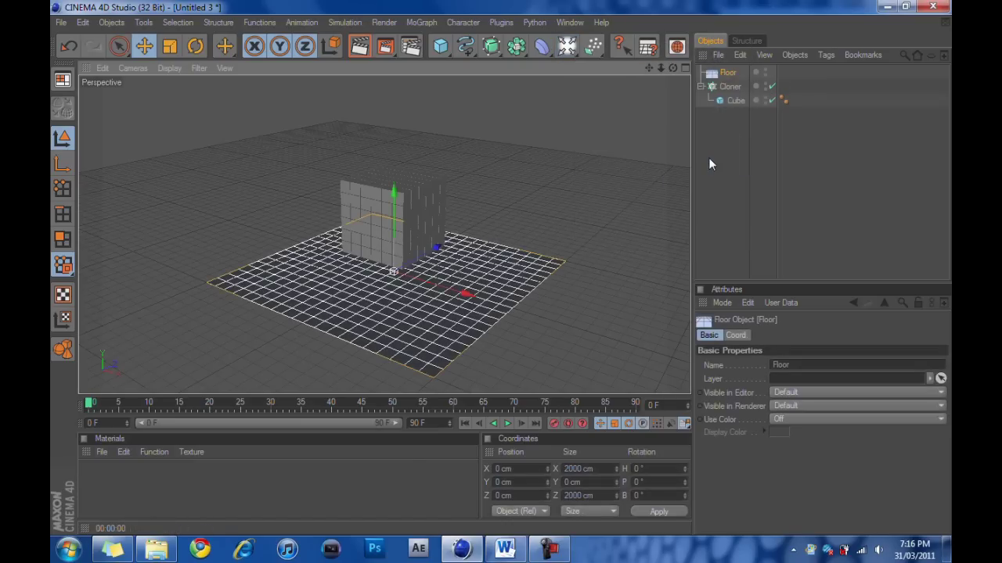
pyautogui.click(582, 246)
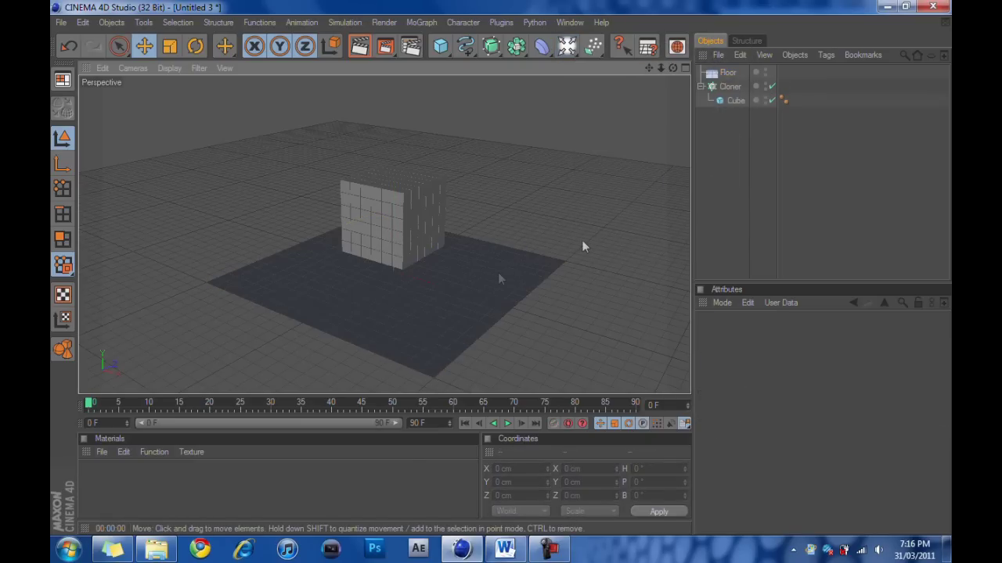
pyautogui.click(424, 289)
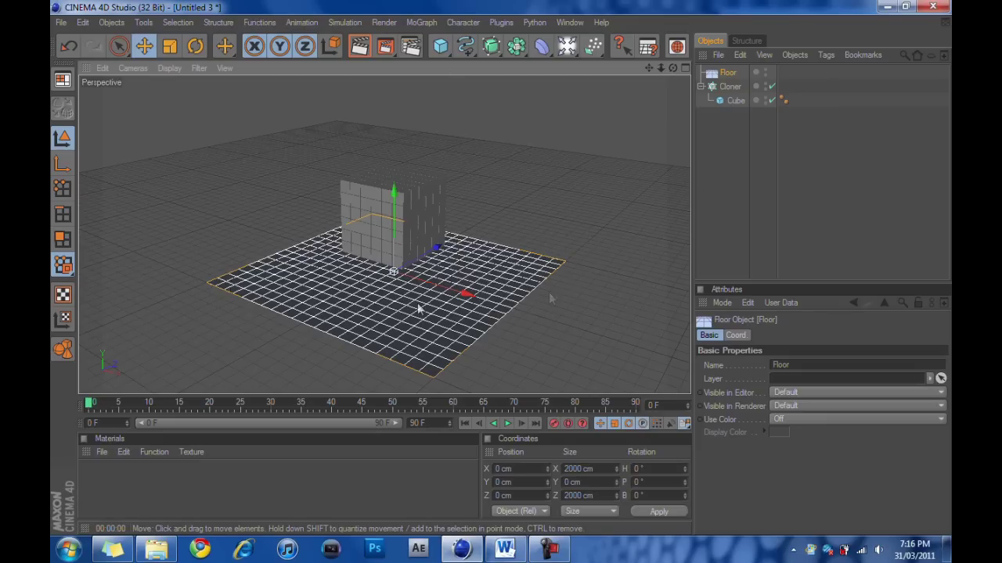
pyautogui.click(550, 213)
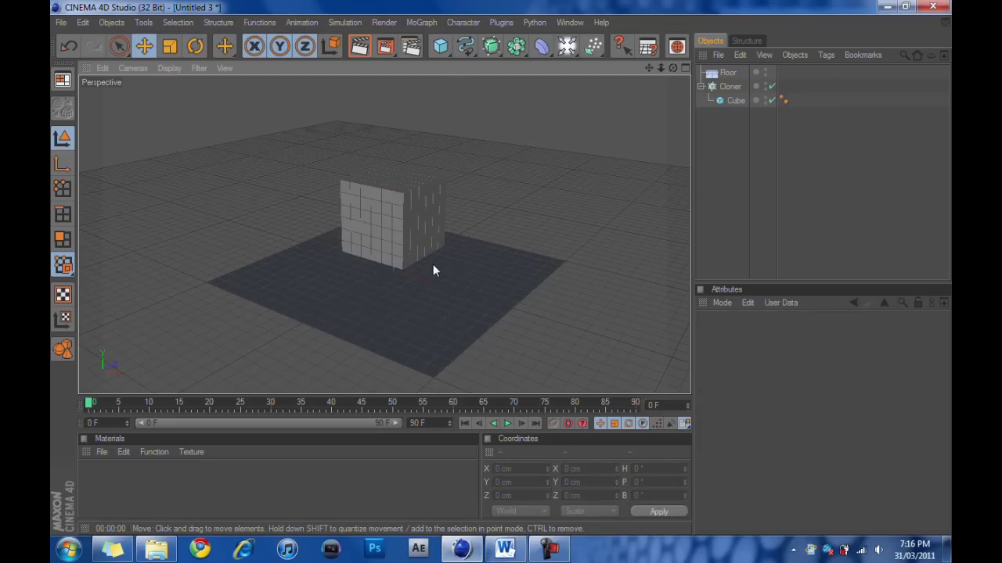
pyautogui.click(450, 276)
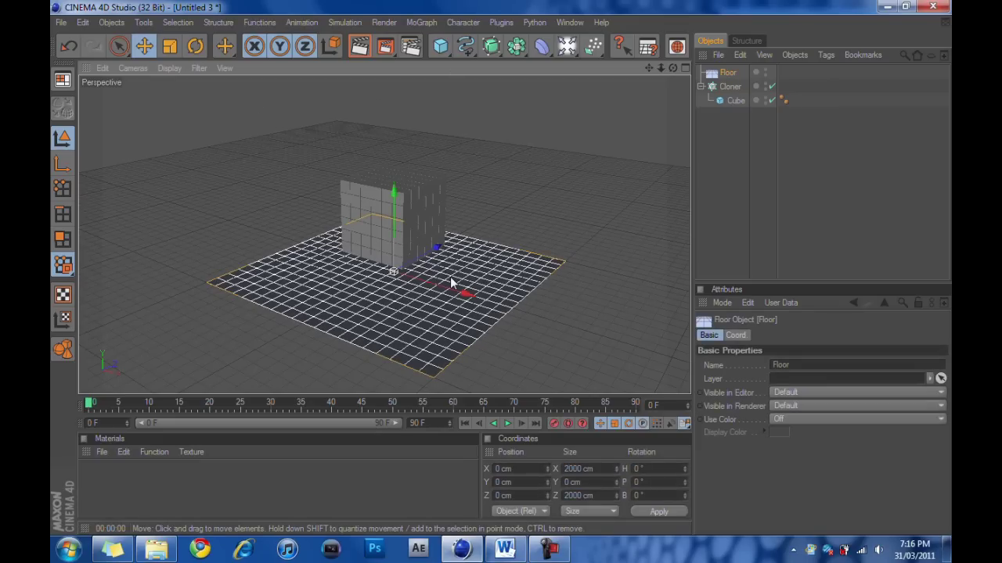
pyautogui.press('Delete')
# Add a plane primitive to the scene as the ground beneath the cube grid
pyautogui.moveTo(441, 47); pyautogui.dragTo(563, 87)
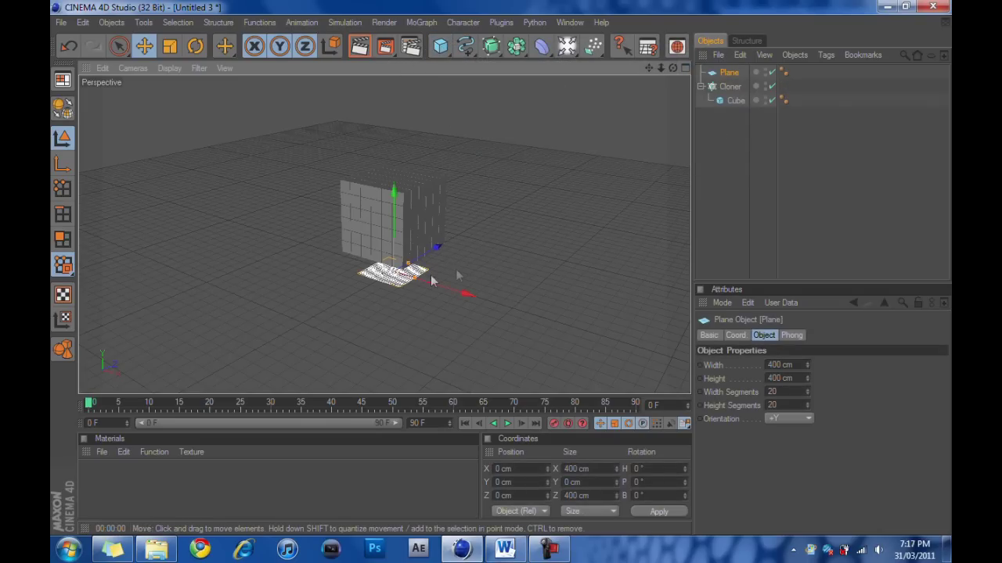
# Enlarge the ground plane to about 2635 cm wide by 2788 cm deep and render a preview
pyautogui.moveTo(408, 266); pyautogui.dragTo(415, 319)
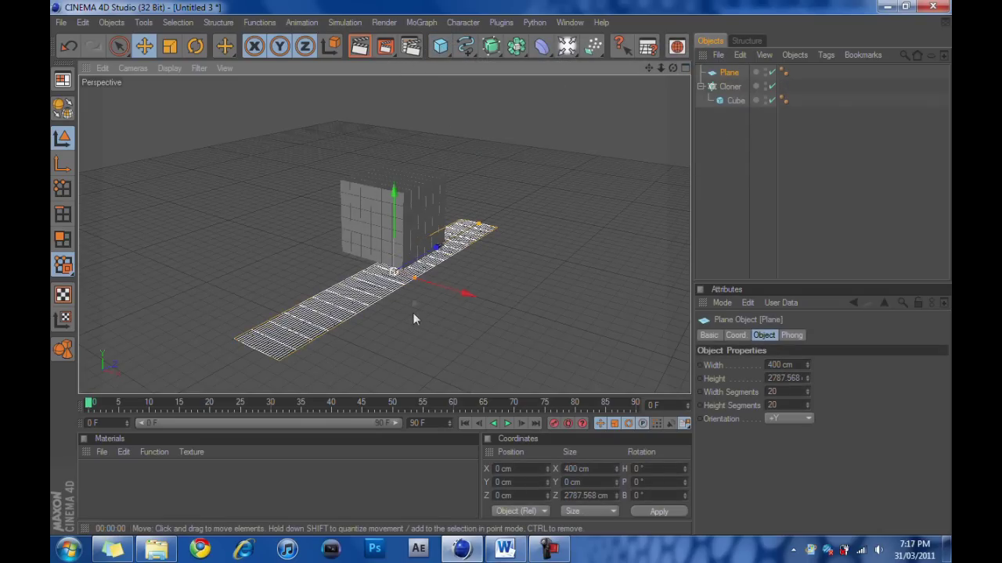
pyautogui.moveTo(414, 278); pyautogui.dragTo(557, 321)
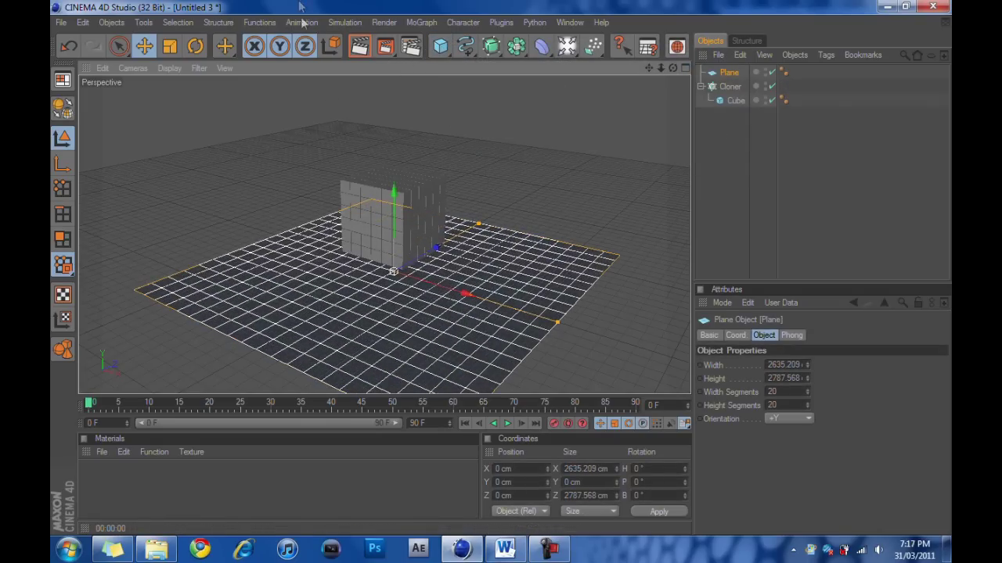
pyautogui.click(356, 48)
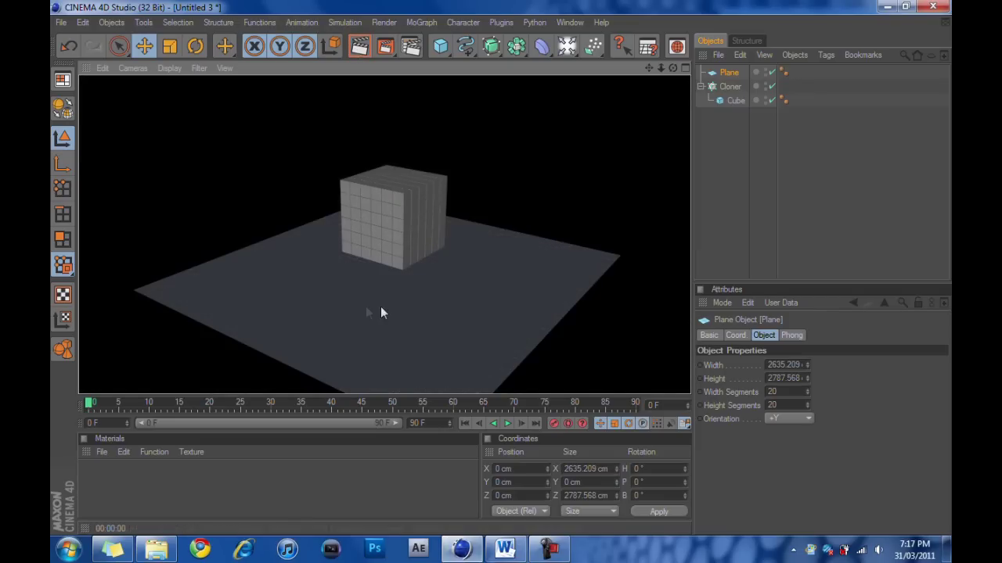
# Delete the plane and add a Floor object as the ground beneath the cube grid
pyautogui.click(522, 227)
pyautogui.click(494, 288)
pyautogui.press('Delete')
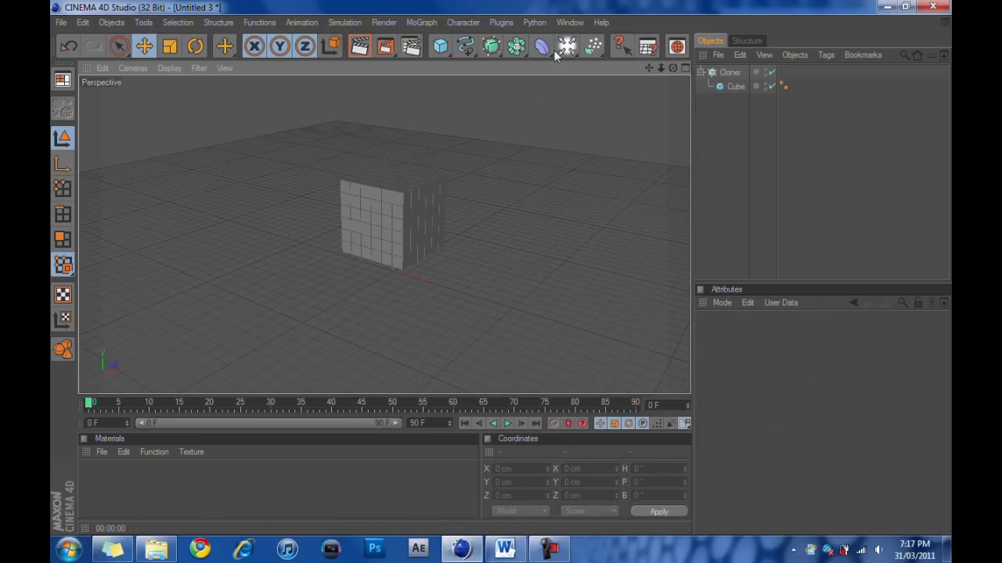
pyautogui.click(574, 50)
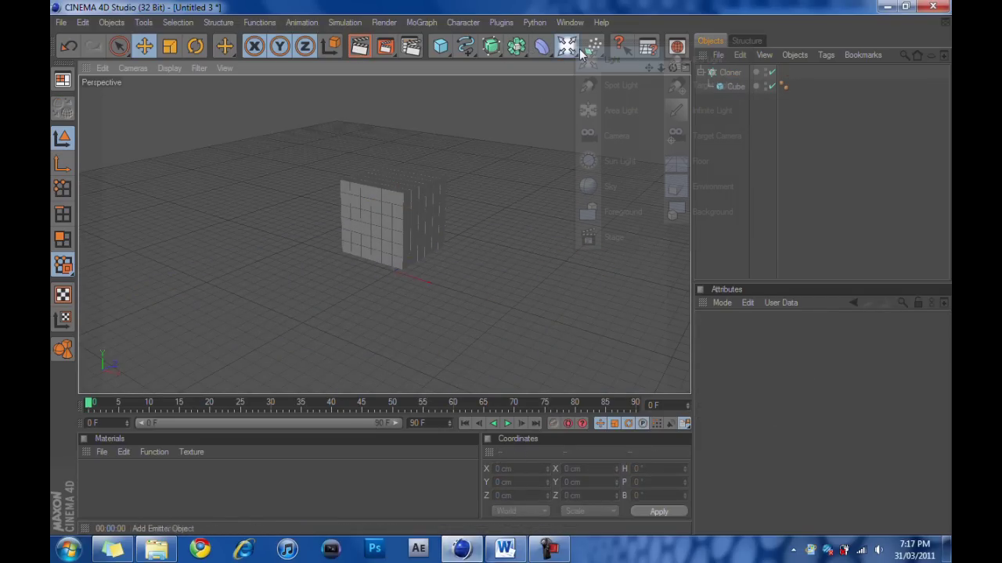
pyautogui.click(704, 162)
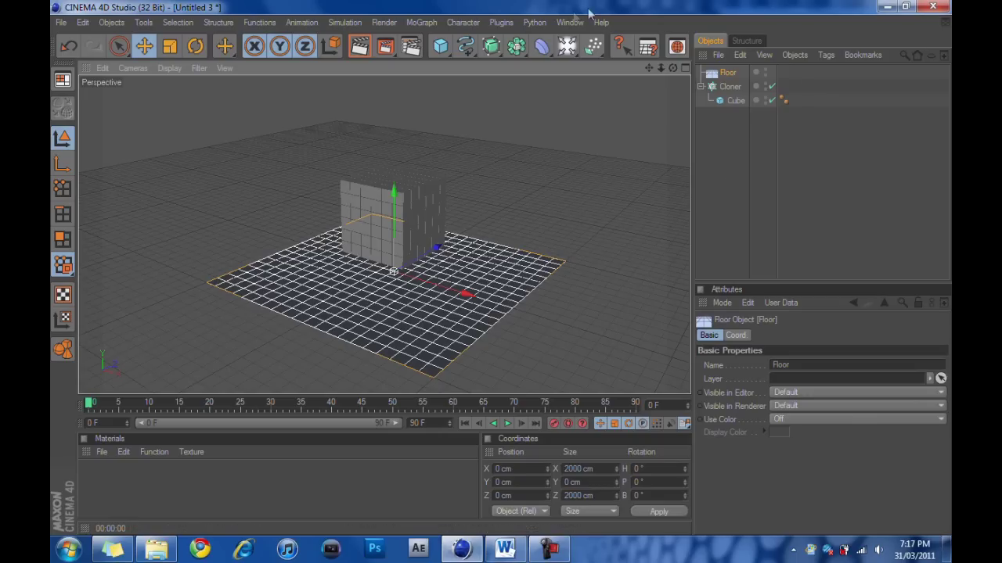
# Render previews of the cube grid on the floor in the perspective view
pyautogui.click(371, 48)
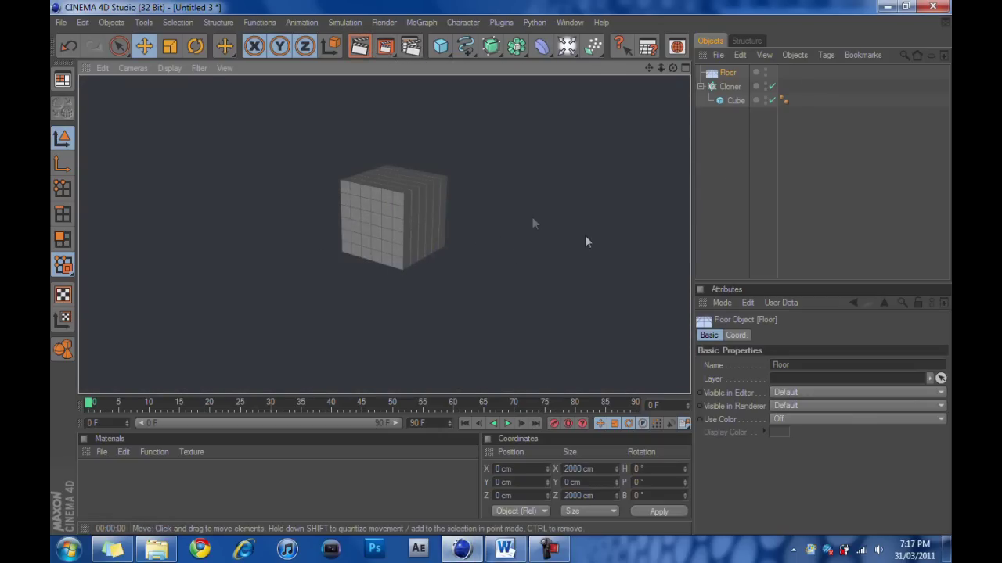
pyautogui.click(531, 134)
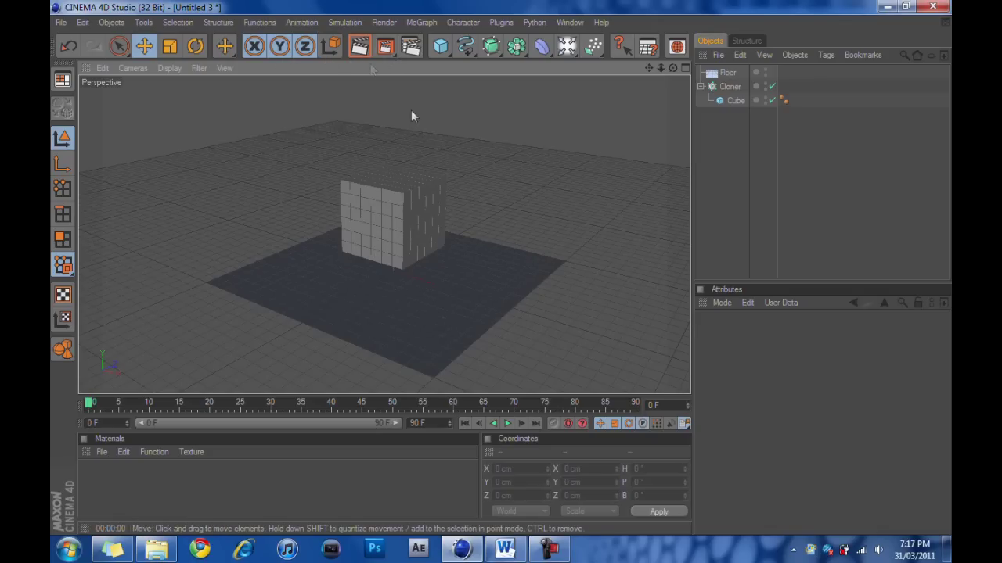
pyautogui.hotkey('ctrl', 'r')
pyautogui.click(460, 136)
pyautogui.keyDown('alt'); pyautogui.moveTo(355, 204); pyautogui.dragTo(384, 208); pyautogui.keyUp('alt')
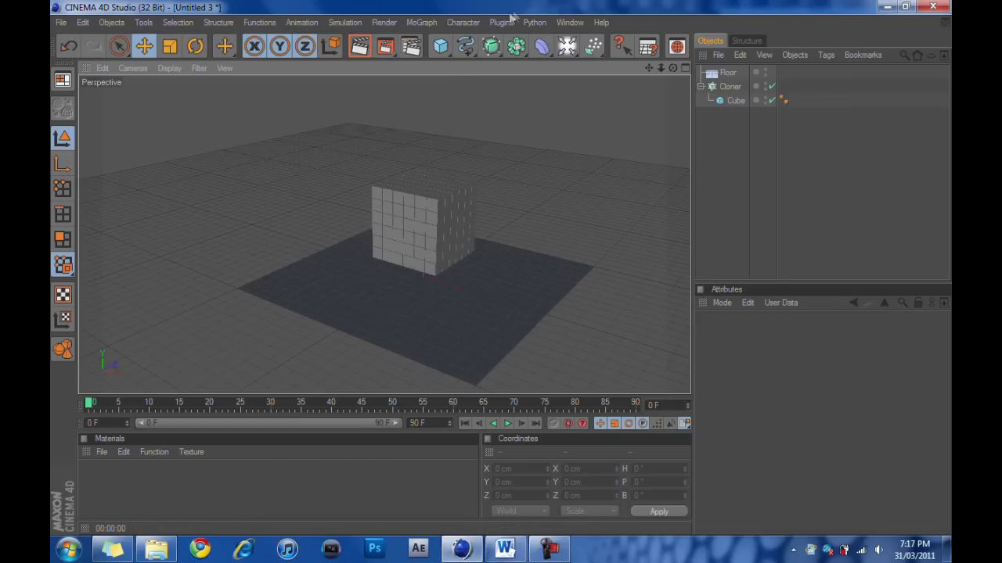
# Add a sphere primitive and raise it along the Y axis to about 825 cm, above the cube grid
pyautogui.click(441, 46)
pyautogui.click(560, 63)
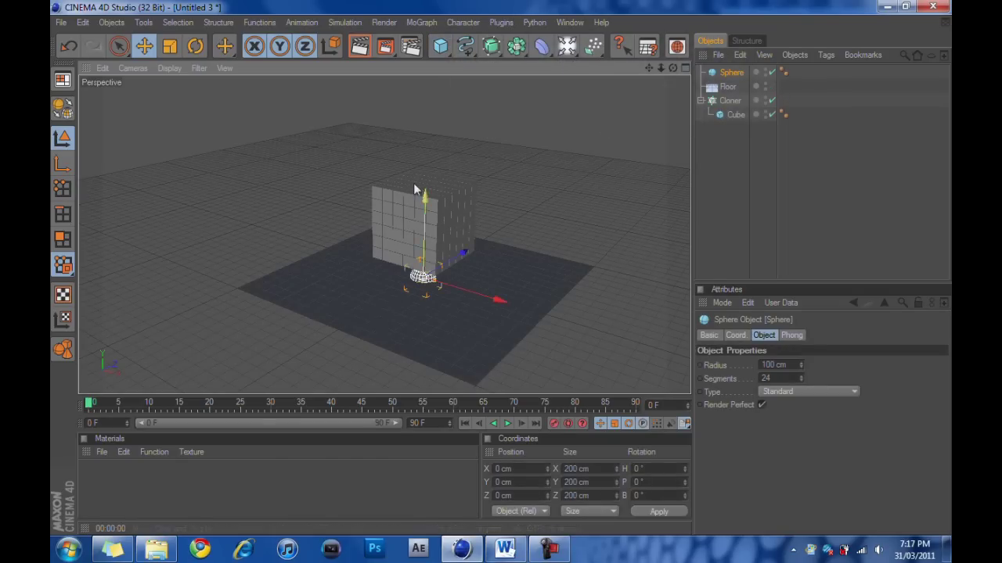
pyautogui.moveTo(428, 197); pyautogui.dragTo(430, 96)
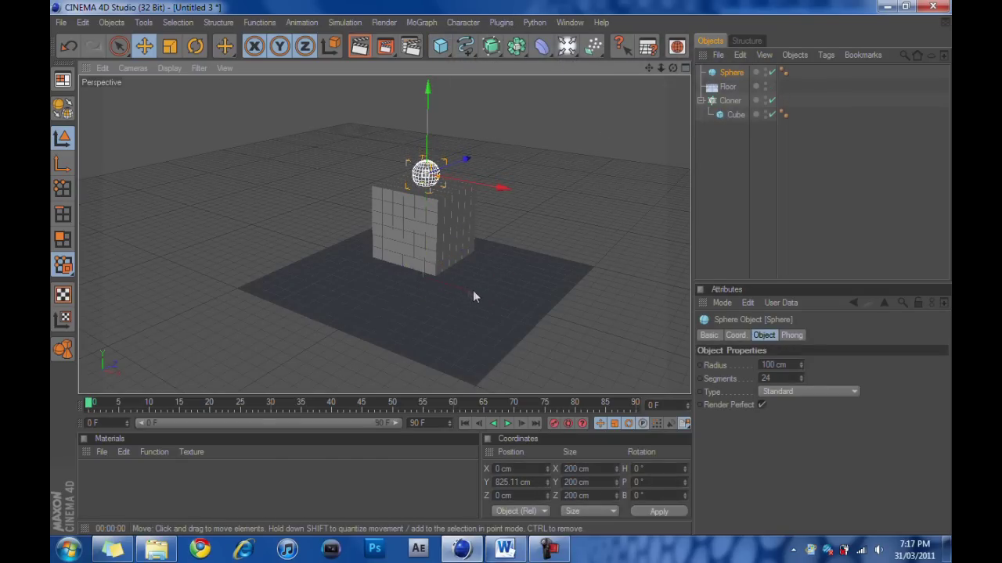
# Scale the sphere uniformly to about 262 cm across and deselect it
pyautogui.keyDown('alt'); pyautogui.moveTo(474, 295); pyautogui.dragTo(474, 368); pyautogui.keyUp('alt')
pyautogui.keyDown('alt'); pyautogui.moveTo(474, 329); pyautogui.dragTo(430, 269); pyautogui.keyUp('alt')
pyautogui.press('t')
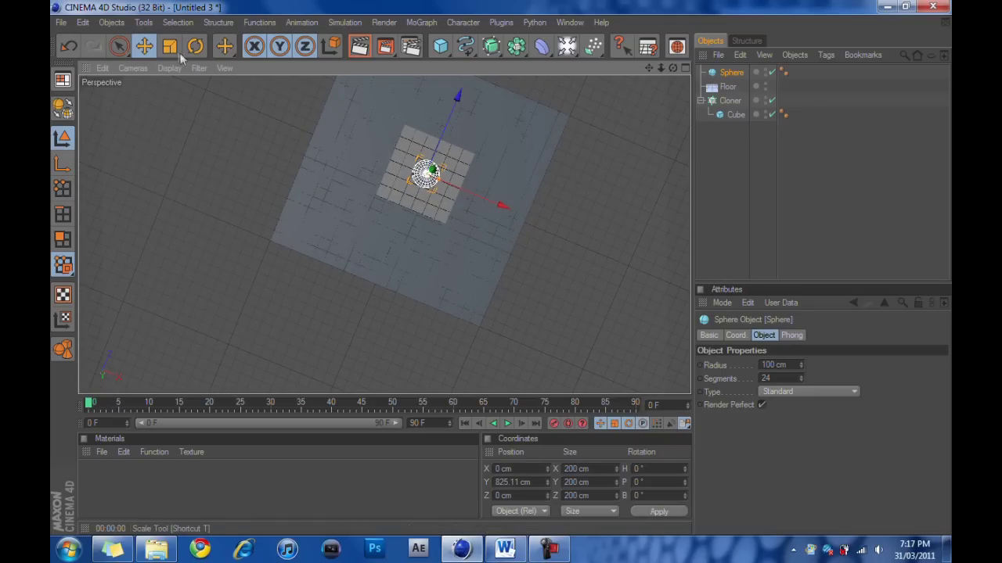
pyautogui.moveTo(493, 205); pyautogui.dragTo(505, 205)
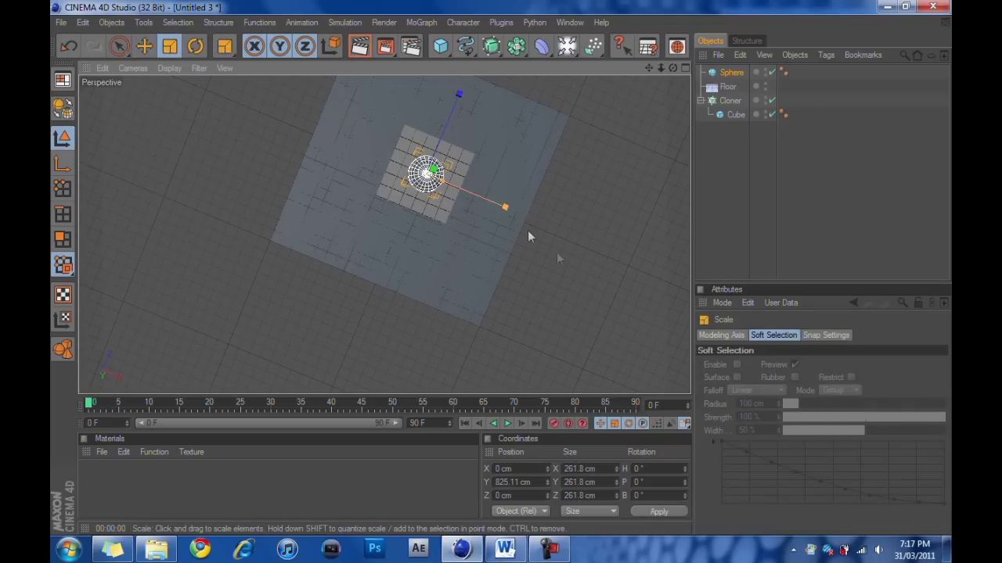
pyautogui.click(552, 280)
pyautogui.keyDown('alt'); pyautogui.moveTo(552, 280); pyautogui.dragTo(551, 336); pyautogui.keyUp('alt')
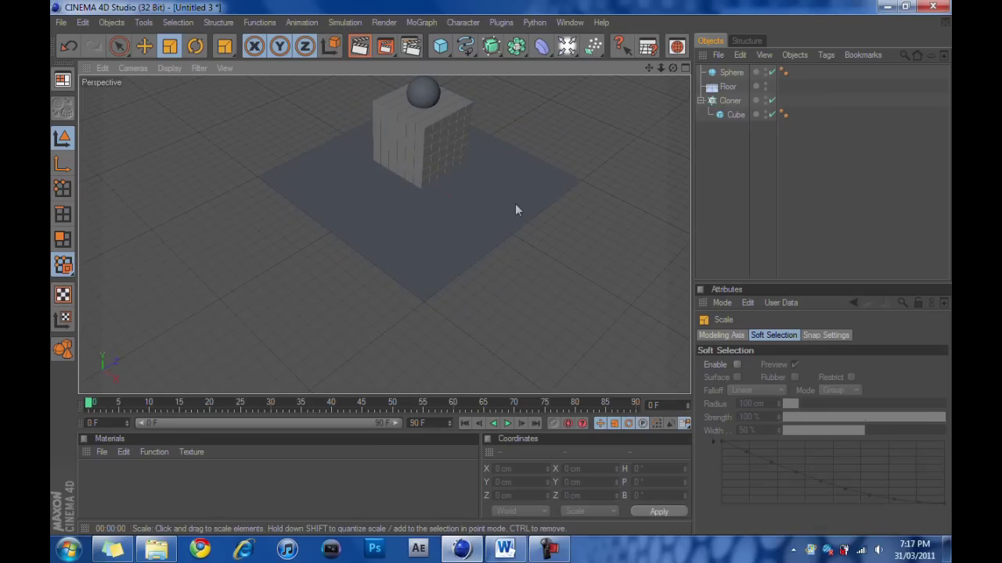
# Move the sphere up along the Y axis to about 2021 cm, high above the cube grid
pyautogui.keyDown('alt'); pyautogui.moveTo(452, 84); pyautogui.dragTo(447, 183, button='middle'); pyautogui.keyUp('alt')
pyautogui.click(424, 188)
pyautogui.keyDown('alt'); pyautogui.moveTo(428, 218); pyautogui.dragTo(428, 180); pyautogui.keyUp('alt')
pyautogui.click(145, 46)
pyautogui.keyDown('alt'); pyautogui.moveTo(414, 104); pyautogui.dragTo(414, 235, button='middle'); pyautogui.keyUp('alt')
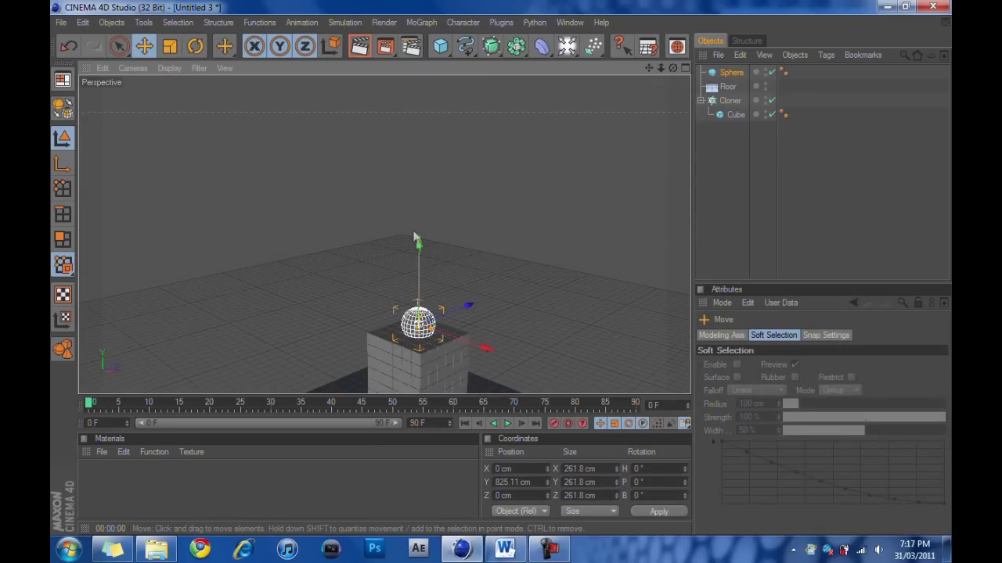
pyautogui.moveTo(415, 237); pyautogui.dragTo(415, 103)
pyautogui.keyDown('alt'); pyautogui.moveTo(455, 361); pyautogui.dragTo(415, 391); pyautogui.keyUp('alt')
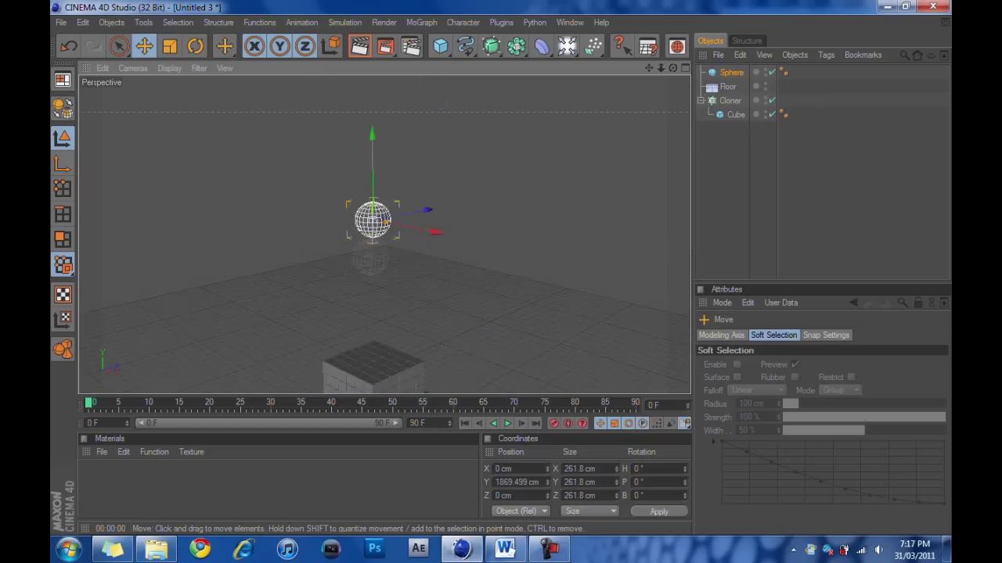
pyautogui.keyDown('alt'); pyautogui.moveTo(394, 143); pyautogui.dragTo(390, 200, button='middle'); pyautogui.keyUp('alt')
pyautogui.moveTo(371, 201); pyautogui.dragTo(370, 167)
# Examine the cube grid and its position relative to the floor up close from several angles
pyautogui.keyDown('alt'); pyautogui.moveTo(376, 382); pyautogui.dragTo(371, 359, button='middle'); pyautogui.keyUp('alt')
pyautogui.keyDown('alt'); pyautogui.moveTo(372, 360); pyautogui.dragTo(433, 326, button='right'); pyautogui.keyUp('alt')
pyautogui.keyDown('alt'); pyautogui.moveTo(434, 327); pyautogui.dragTo(407, 291, button='middle'); pyautogui.keyUp('alt')
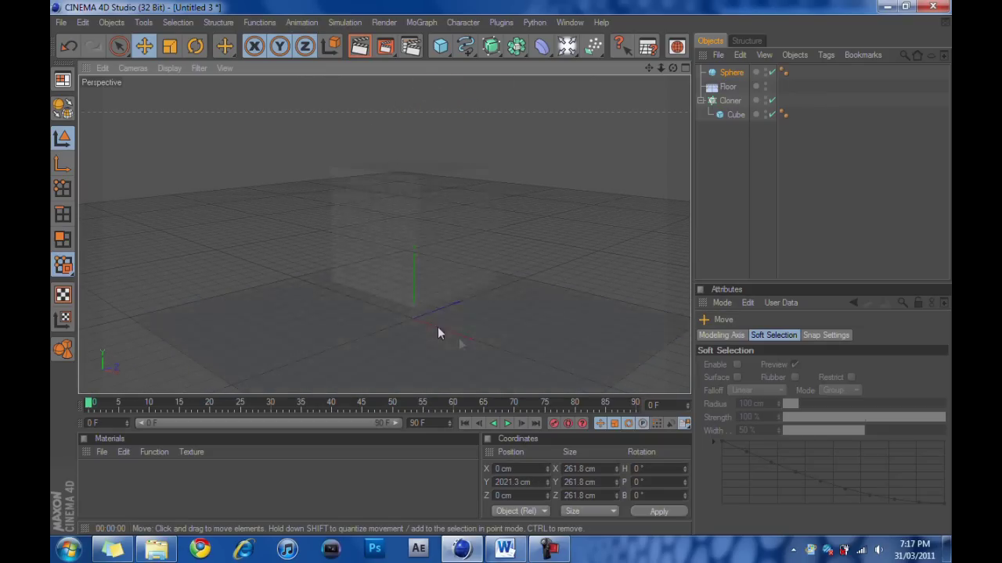
pyautogui.keyDown('alt'); pyautogui.moveTo(438, 333); pyautogui.dragTo(491, 340); pyautogui.keyUp('alt')
pyautogui.moveTo(420, 274)
pyautogui.keyDown('alt'); pyautogui.mouseDown(button='middle')
pyautogui.moveTo(453, 461)
pyautogui.moveTo(426, 260)
pyautogui.mouseUp(button='middle'); pyautogui.keyUp('alt')
pyautogui.moveTo(426, 260)
pyautogui.keyDown('alt'); pyautogui.mouseDown()
pyautogui.moveTo(411, 270)
pyautogui.moveTo(383, 235)
pyautogui.moveTo(366, 232)
pyautogui.moveTo(412, 252)
pyautogui.mouseUp(); pyautogui.keyUp('alt')
pyautogui.keyDown('alt'); pyautogui.moveTo(434, 267); pyautogui.dragTo(431, 252, button='middle'); pyautogui.keyUp('alt')
pyautogui.scroll(3, 434, 267)
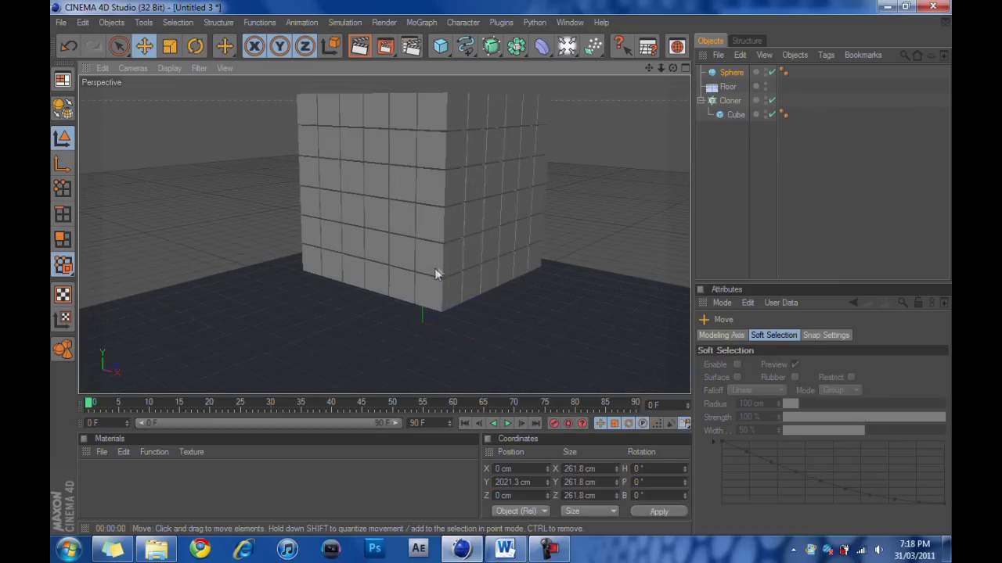
pyautogui.keyDown('alt'); pyautogui.moveTo(434, 267); pyautogui.dragTo(422, 272); pyautogui.keyUp('alt')
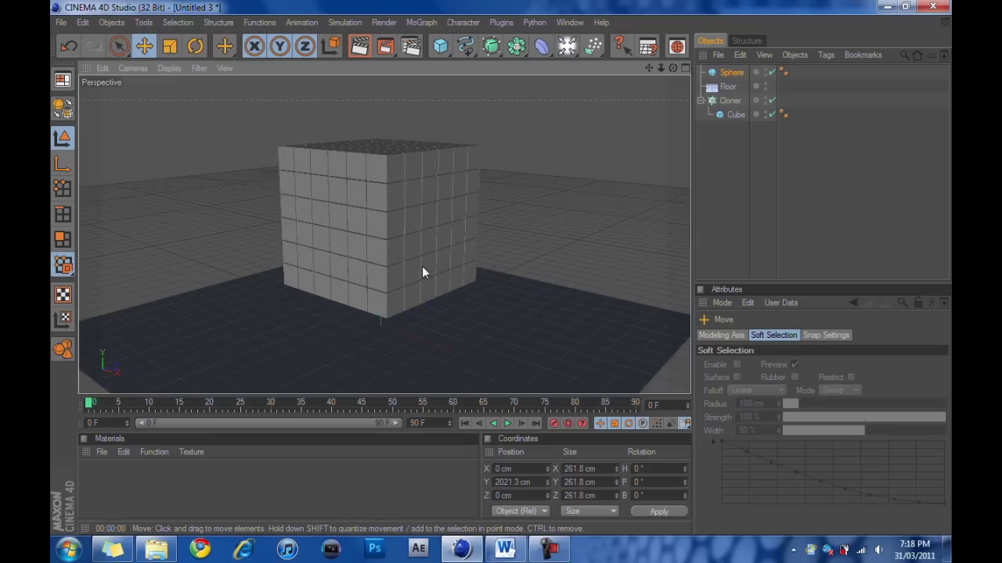
# Make the Cloner editable to convert its clones into individual cube objects
pyautogui.click(739, 115)
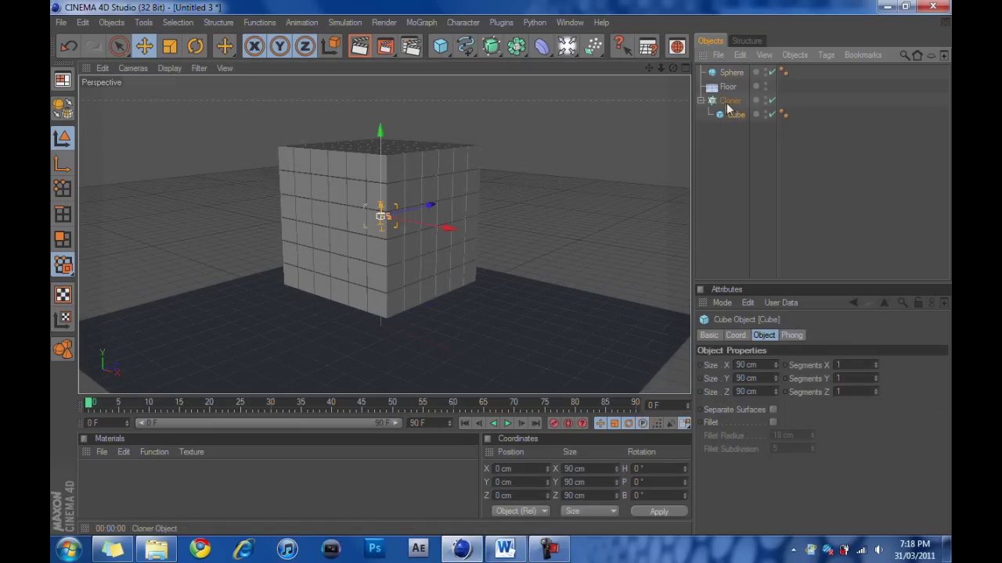
pyautogui.click(729, 101)
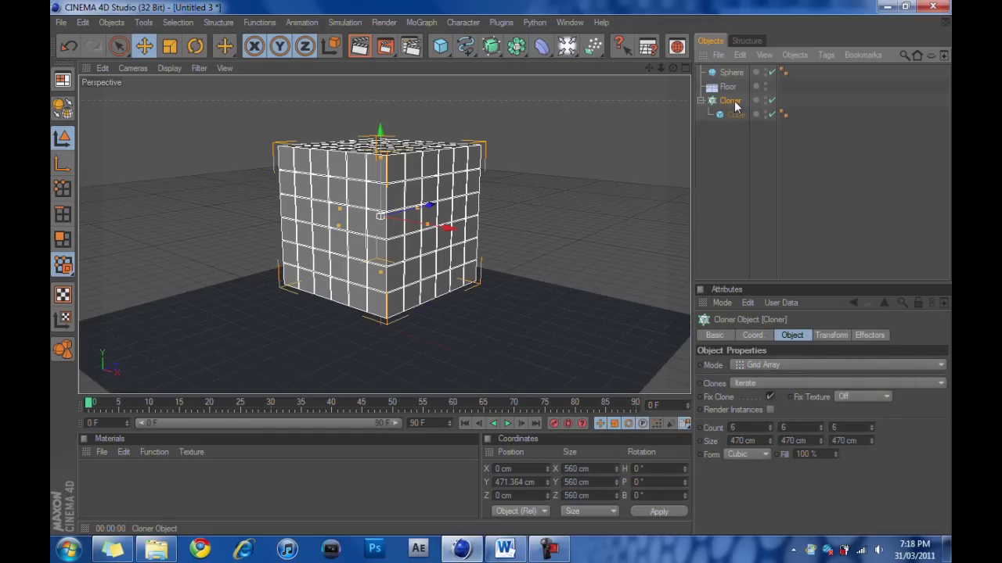
pyautogui.press('c')
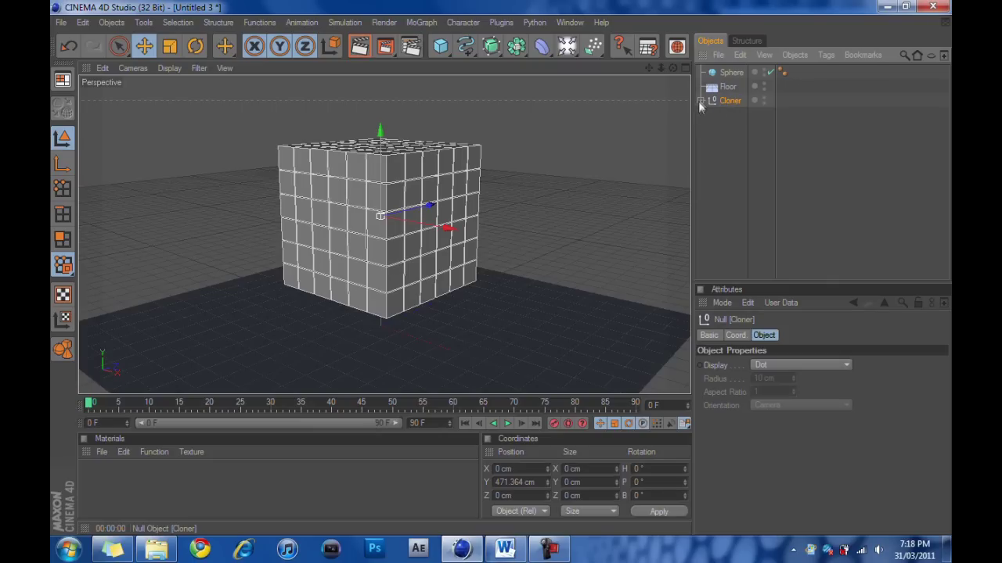
# Examine individual cubes among the last ones in the converted Cloner's hierarchy, and collapse the hierarchy
pyautogui.click(701, 101)
pyautogui.moveTo(944, 106); pyautogui.dragTo(932, 266)
pyautogui.click(742, 244)
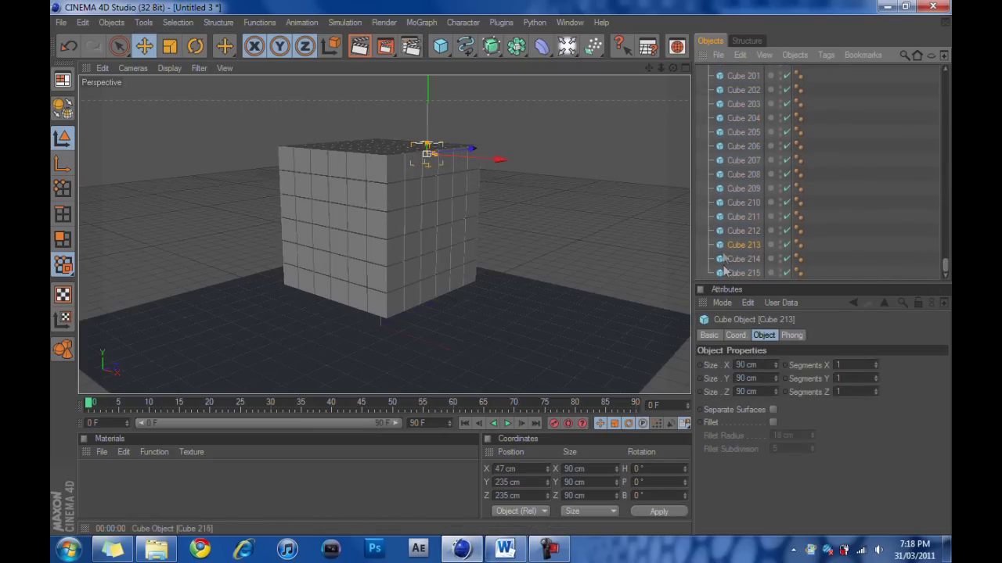
pyautogui.click(733, 233)
pyautogui.click(732, 205)
pyautogui.click(738, 188)
pyautogui.click(742, 146)
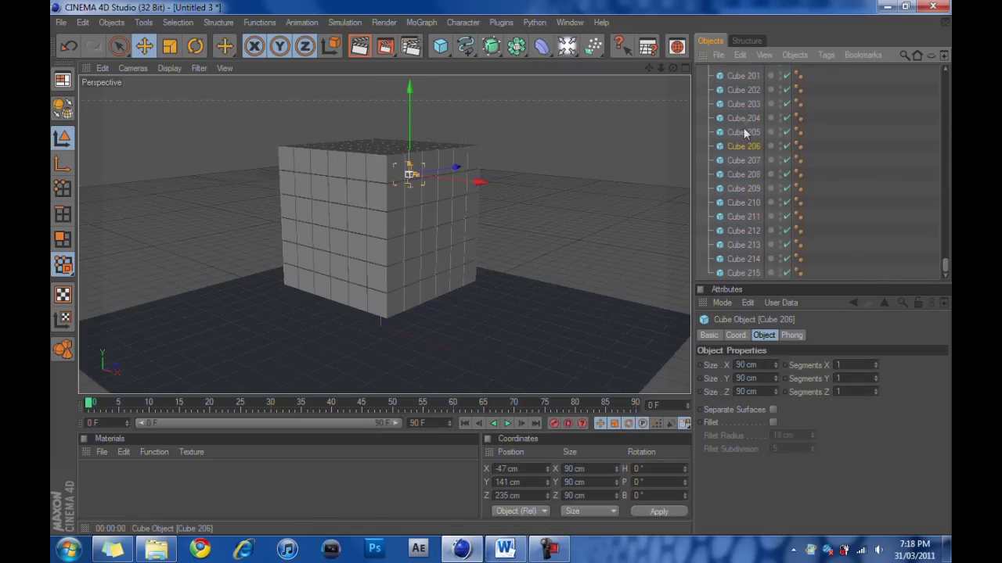
pyautogui.click(745, 104)
pyautogui.click(753, 210)
pyautogui.click(740, 259)
pyautogui.click(721, 189)
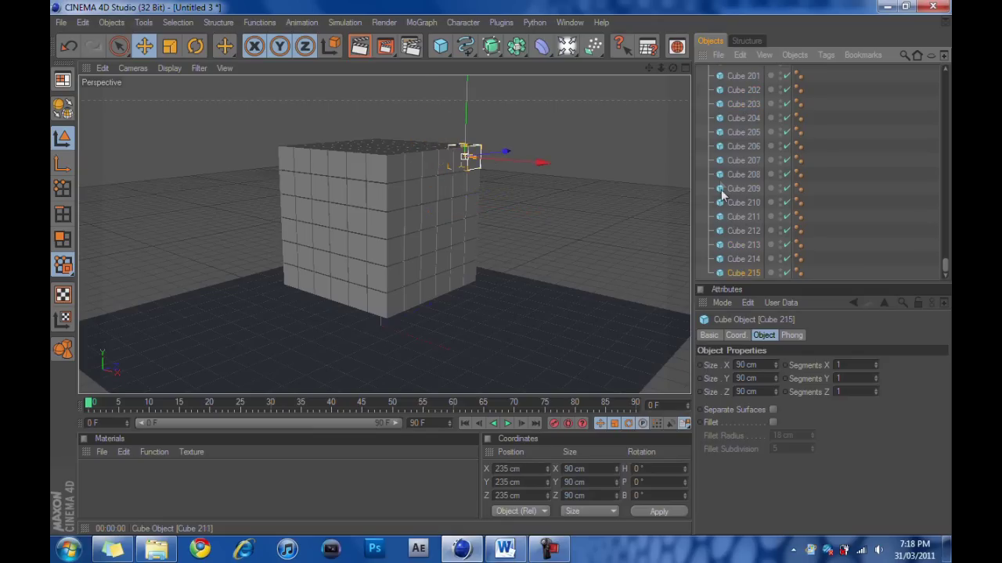
pyautogui.click(727, 174)
pyautogui.click(728, 104)
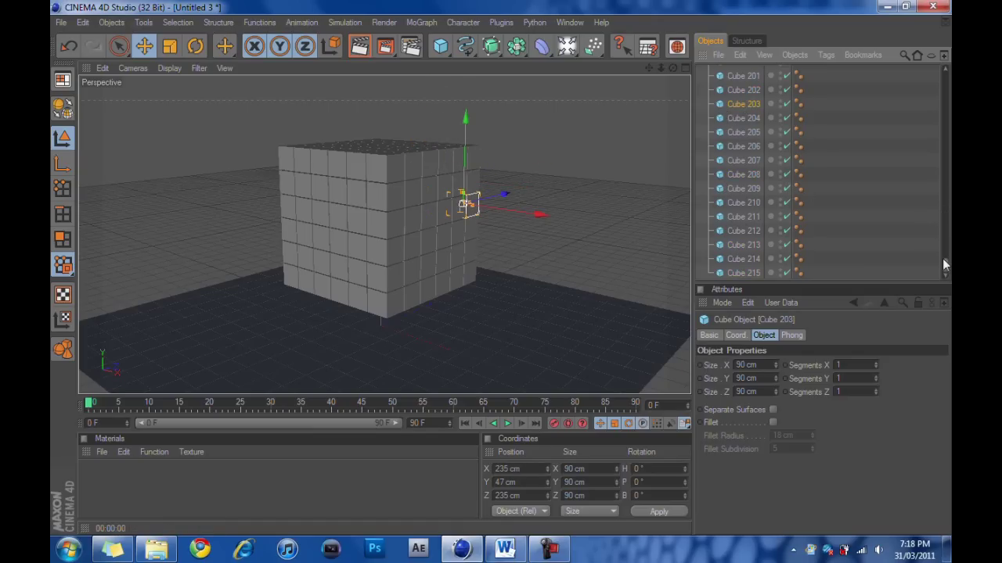
pyautogui.moveTo(942, 258); pyautogui.dragTo(943, 74)
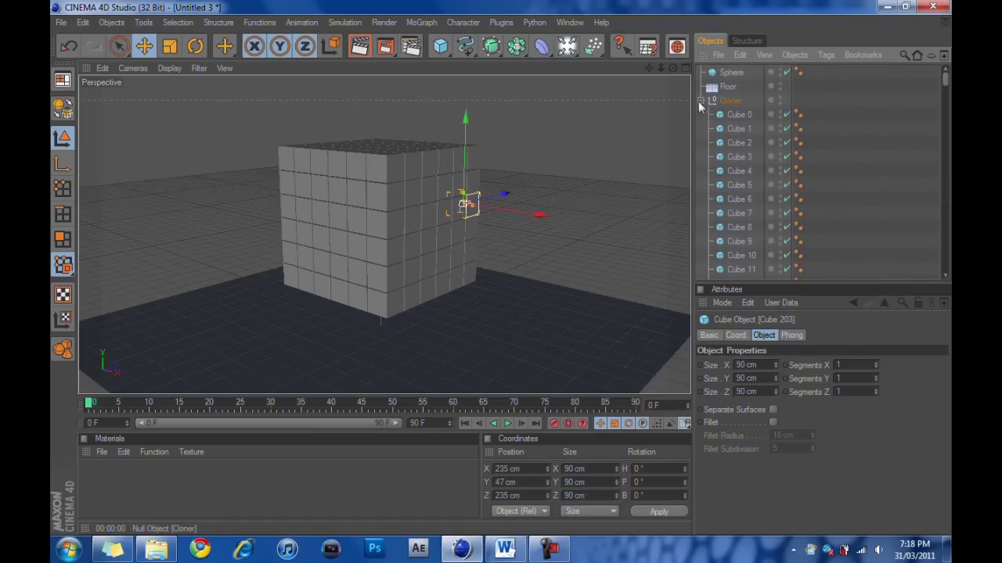
pyautogui.click(702, 100)
# Add a Dynamics Body tag to the Floor object
pyautogui.click(731, 87)
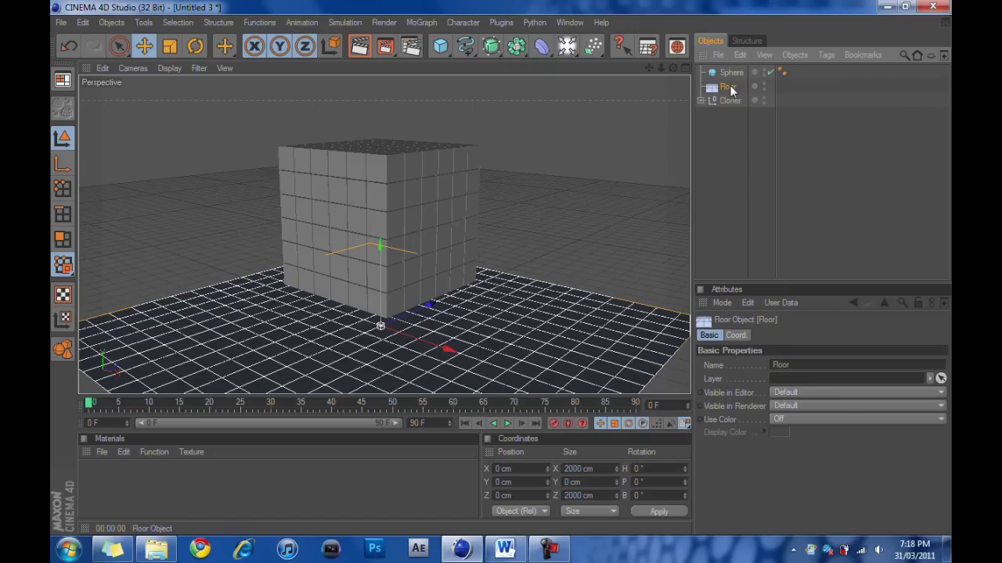
pyautogui.rightClick(730, 87)
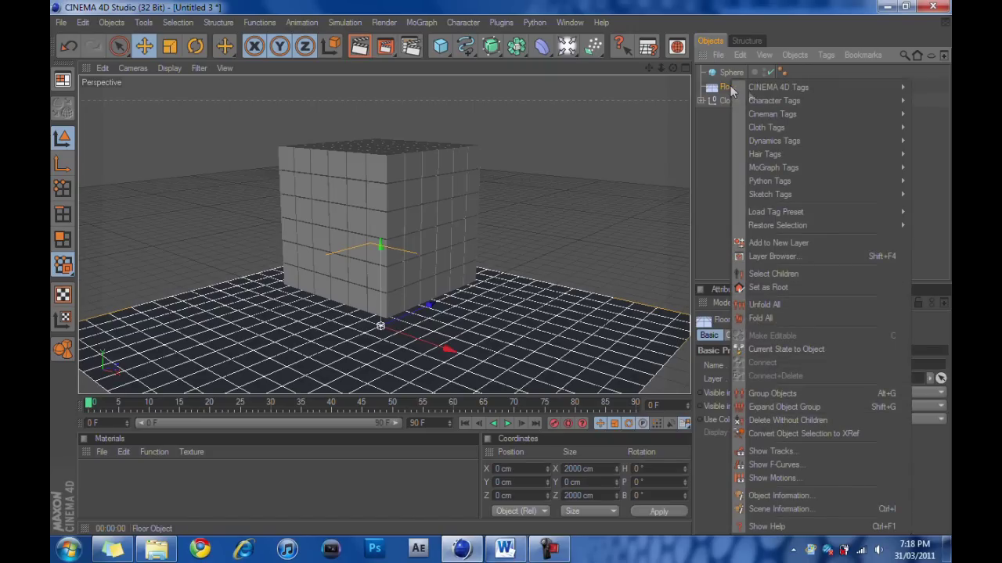
pyautogui.moveTo(795, 133)
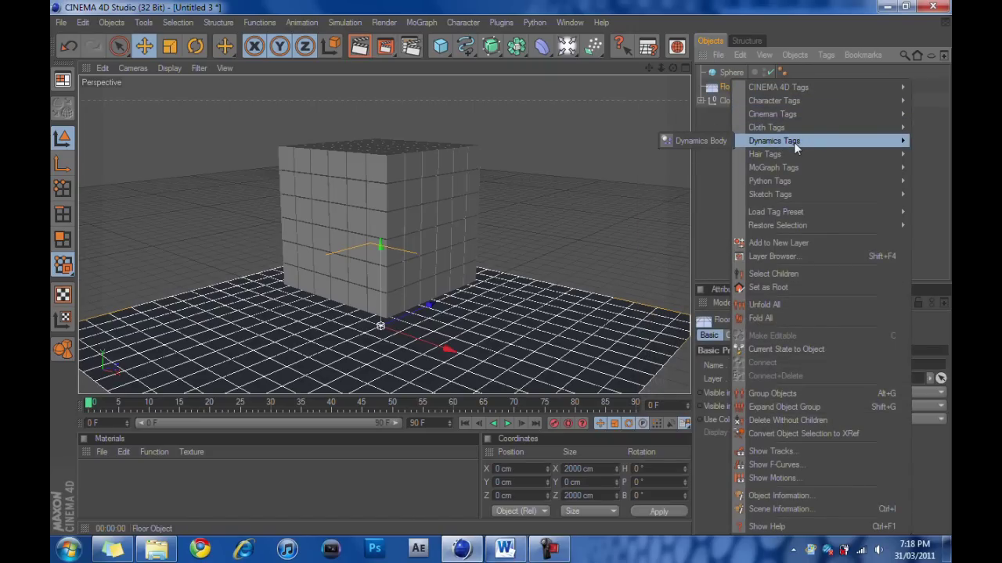
pyautogui.click(724, 142)
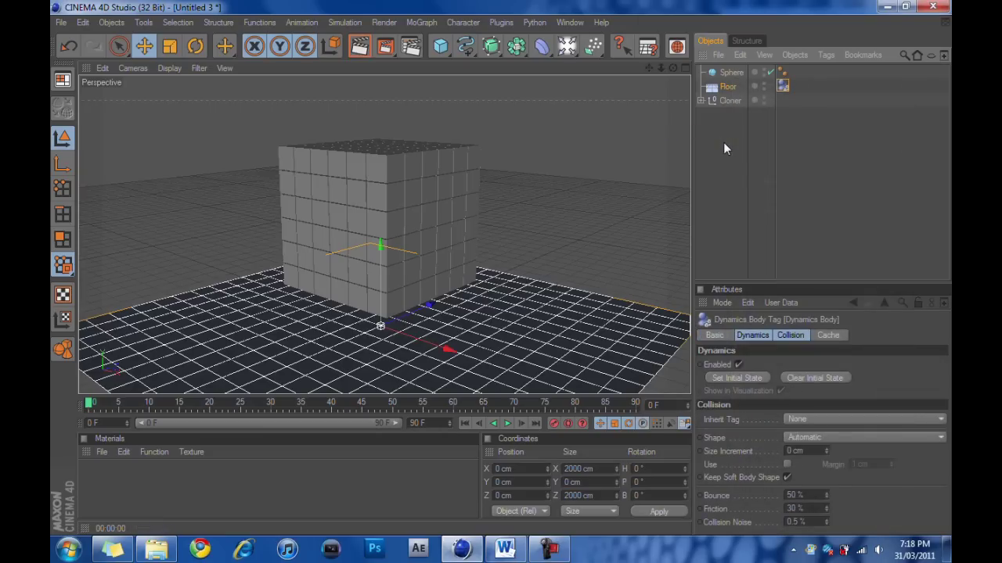
pyautogui.rightClick(734, 86)
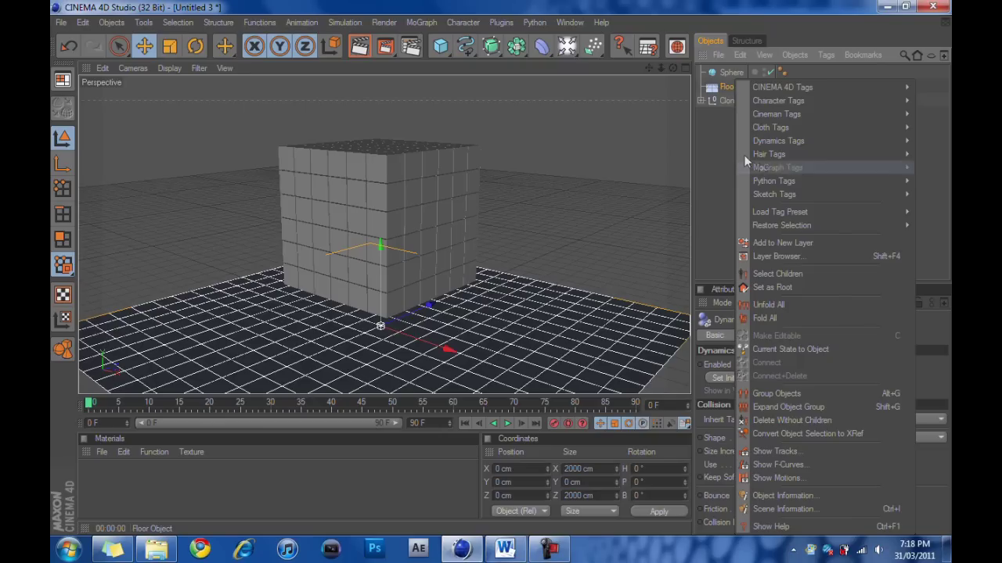
pyautogui.moveTo(760, 168)
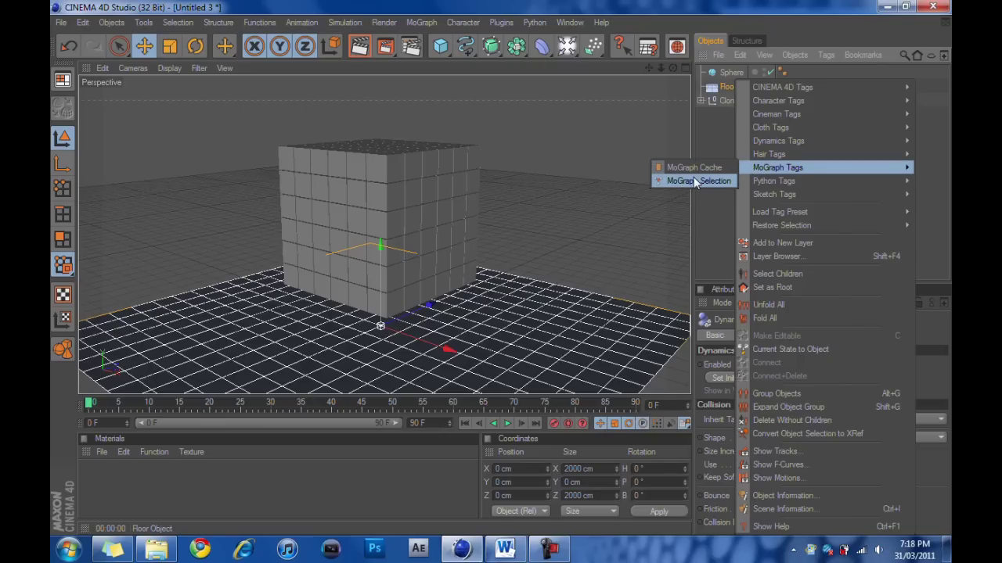
pyautogui.click(713, 140)
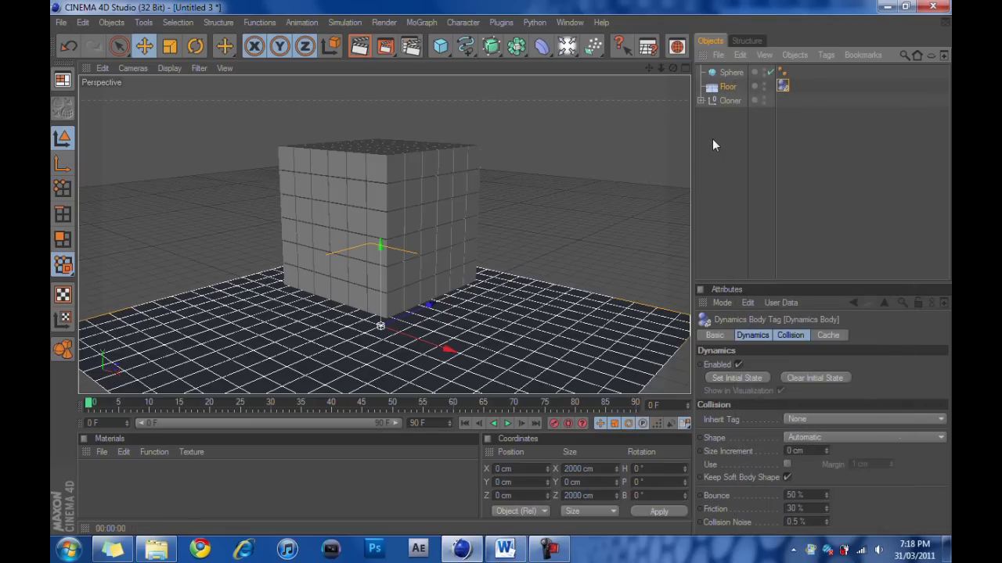
# Check the cubes inside the Cloner for tags, and test-play the animation with only the floor dynamic, returning to frame 0
pyautogui.click(700, 101)
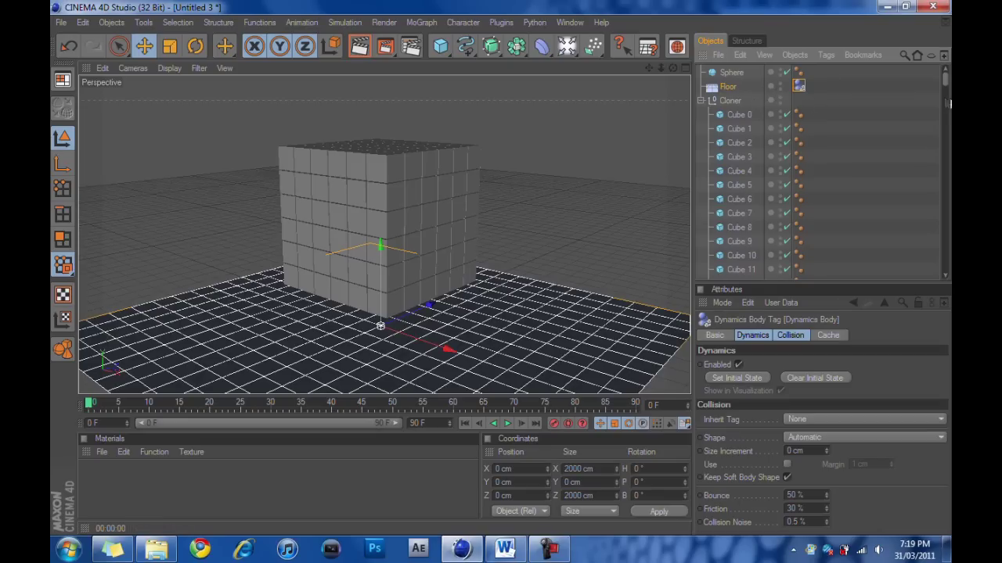
pyautogui.moveTo(945, 81); pyautogui.dragTo(929, 62)
pyautogui.click(701, 101)
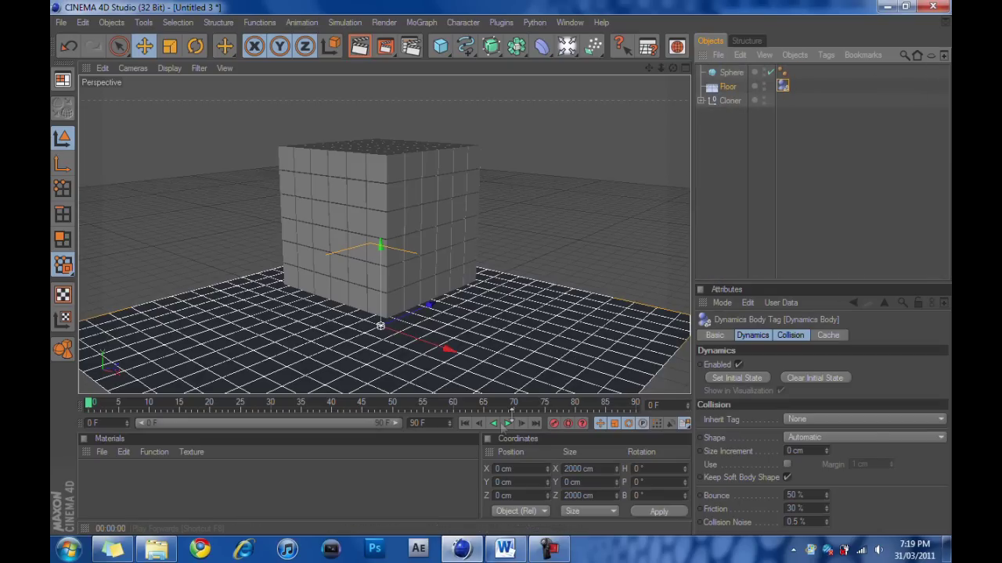
pyautogui.click(507, 424)
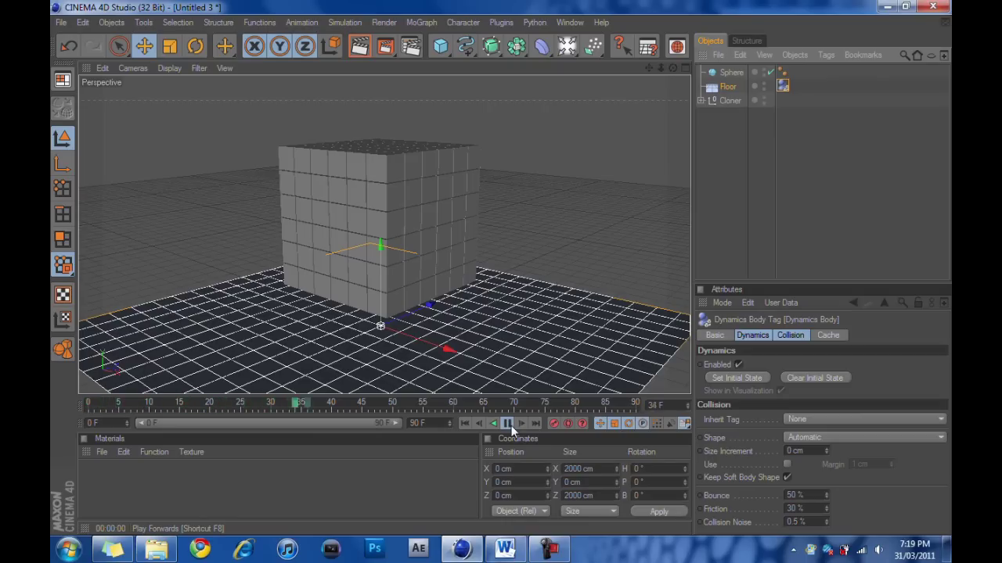
pyautogui.click(507, 423)
pyautogui.click(465, 424)
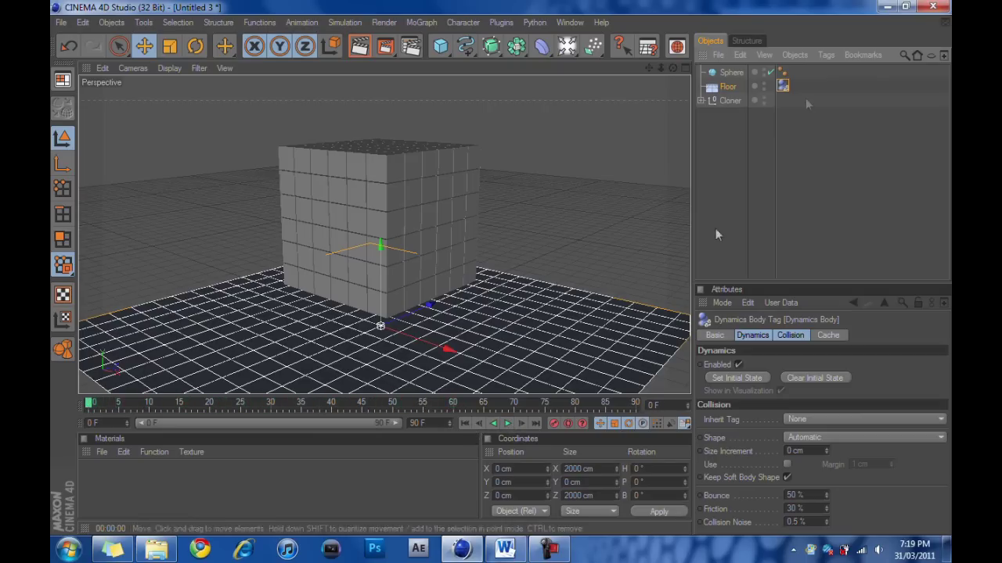
# Try adding a Dynamics Body tag to the Cloner parent object
pyautogui.click(737, 99)
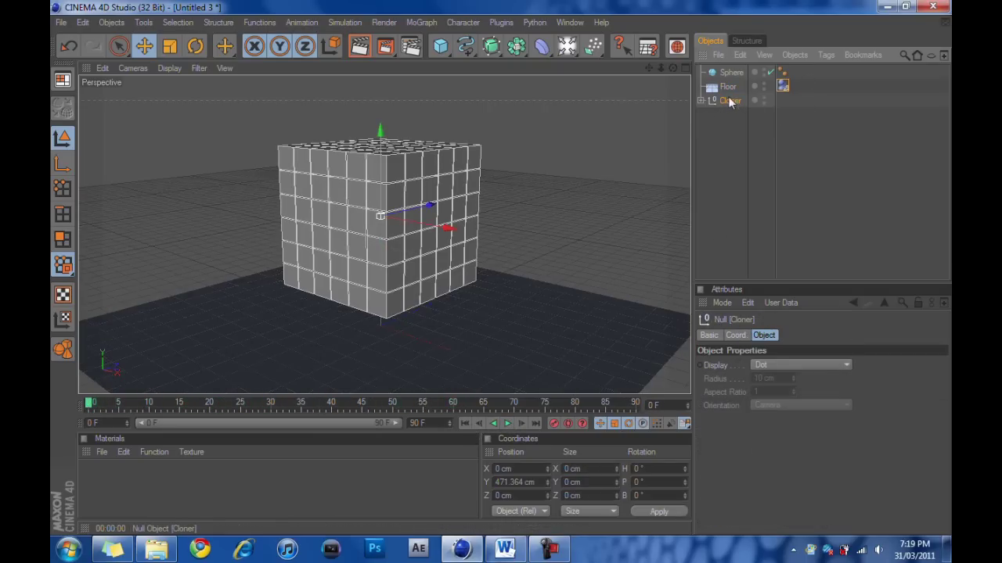
pyautogui.rightClick(729, 99)
pyautogui.click(721, 195)
pyautogui.click(702, 101)
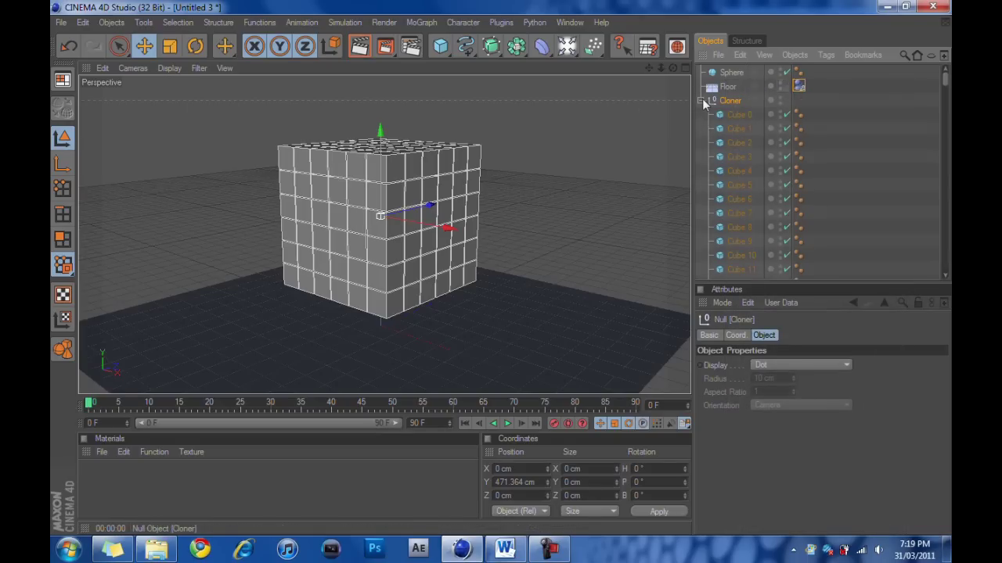
pyautogui.click(702, 101)
pyautogui.rightClick(726, 101)
pyautogui.moveTo(771, 146)
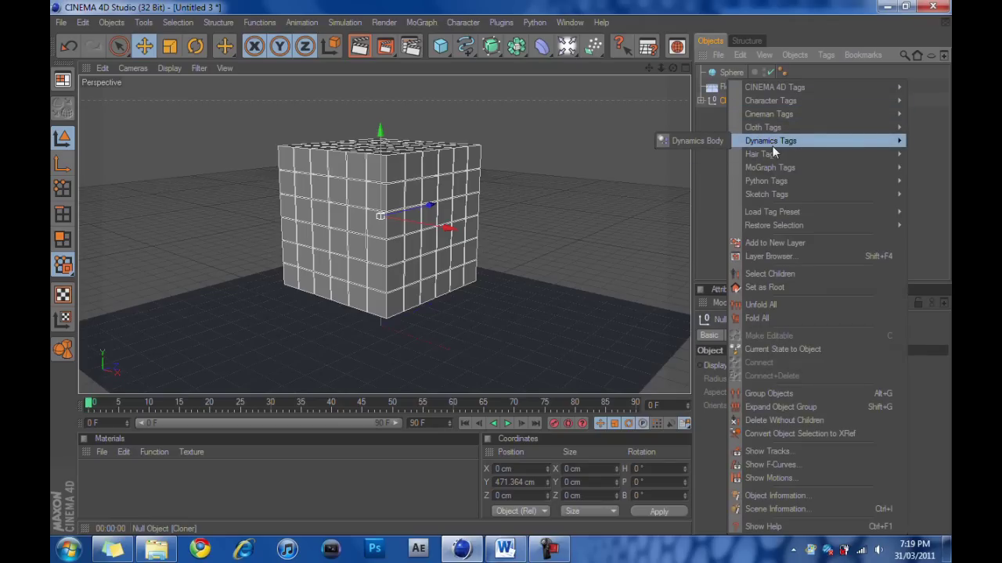
pyautogui.click(713, 141)
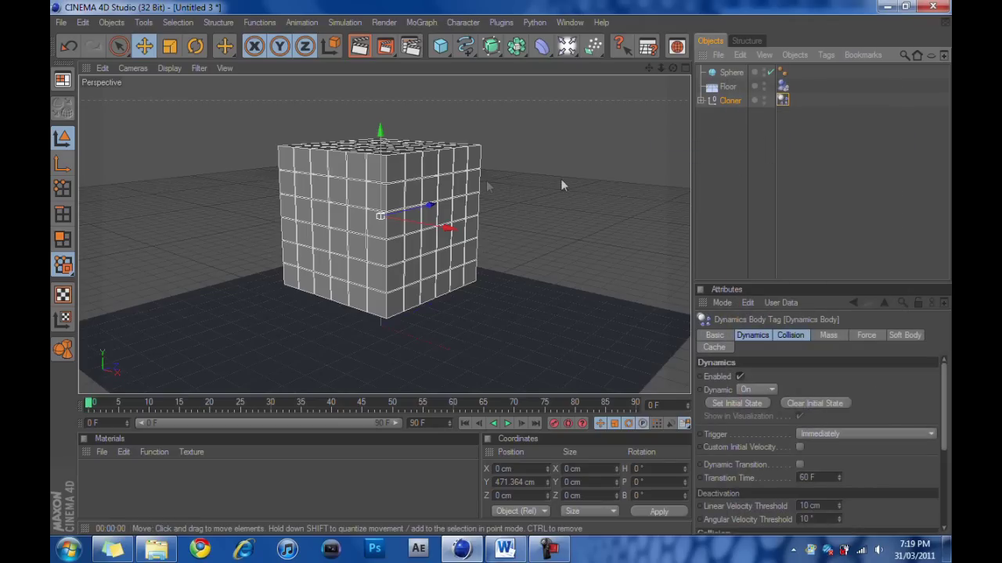
# Play the simulation several times to examine how the cube stack falls under the parent's dynamics tag, and return to frame 0
pyautogui.click(501, 206)
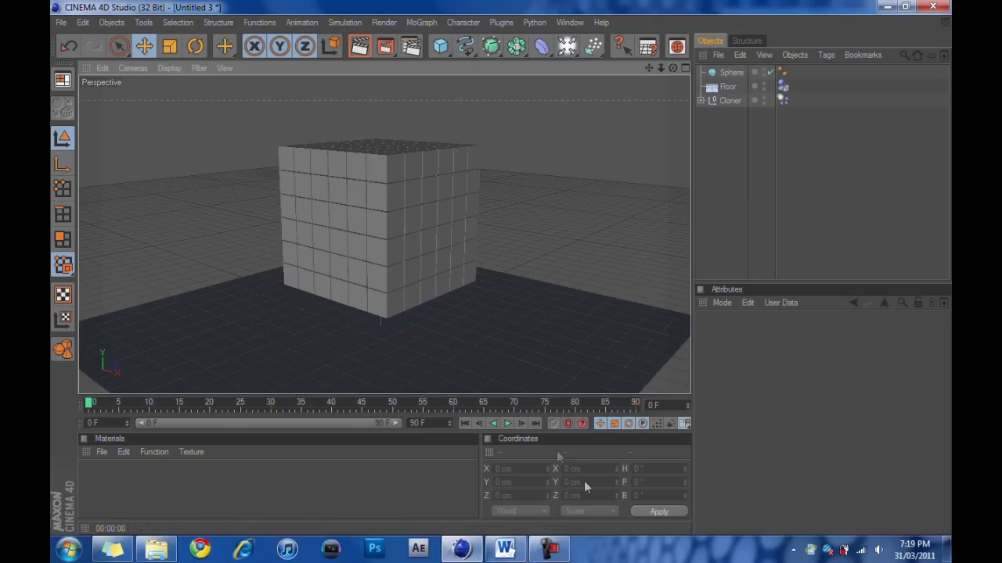
pyautogui.click(509, 422)
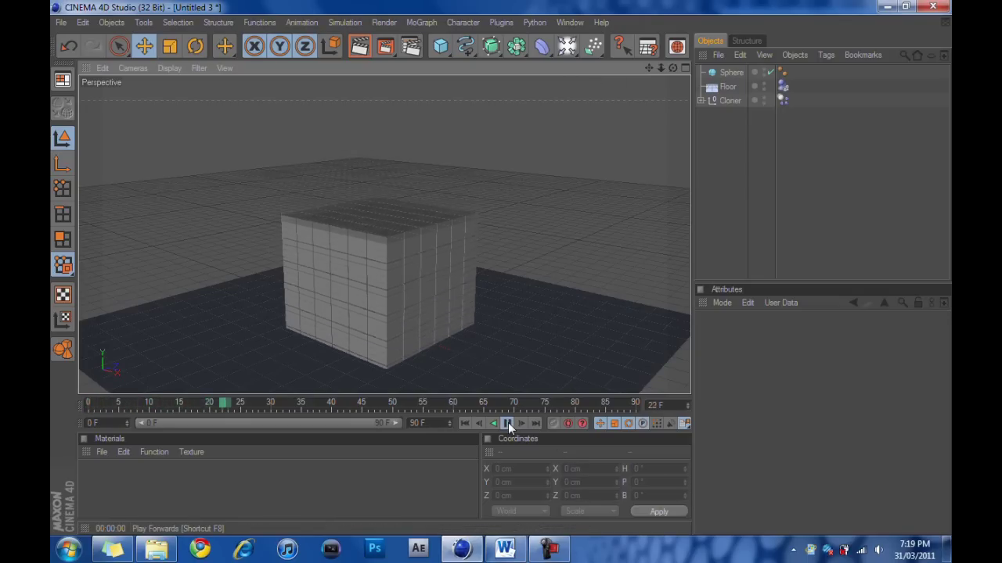
pyautogui.click(508, 423)
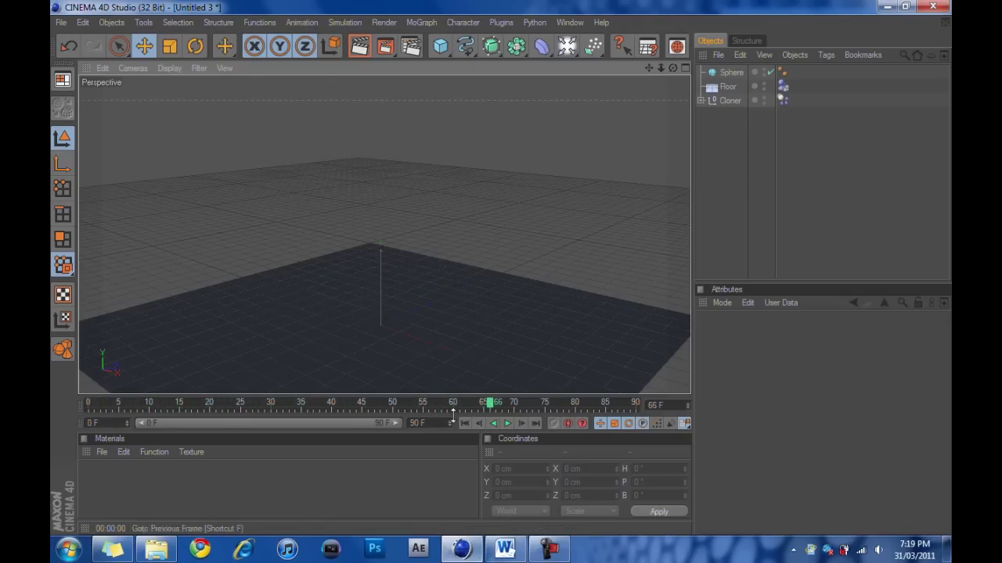
pyautogui.click(464, 423)
pyautogui.click(508, 423)
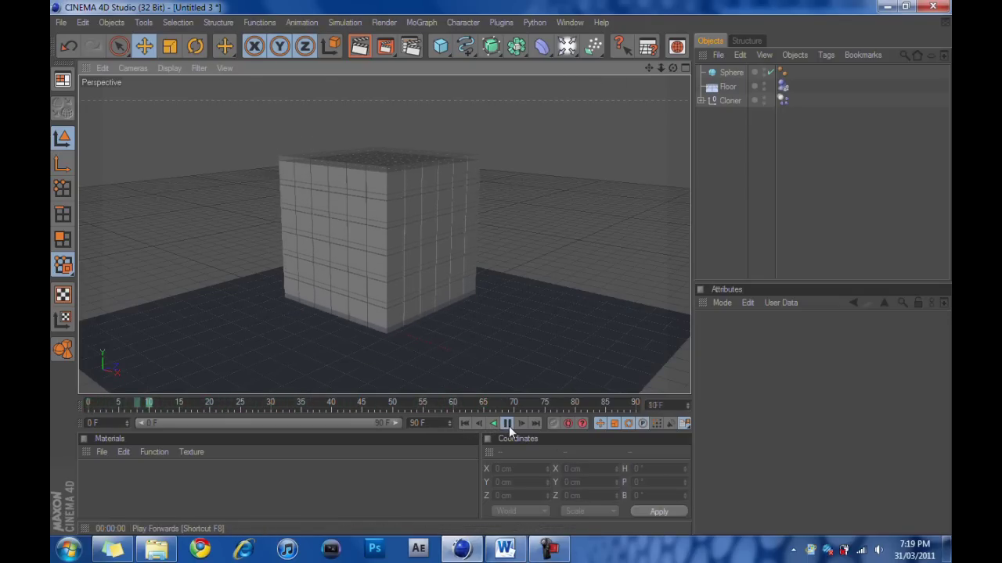
pyautogui.click(465, 423)
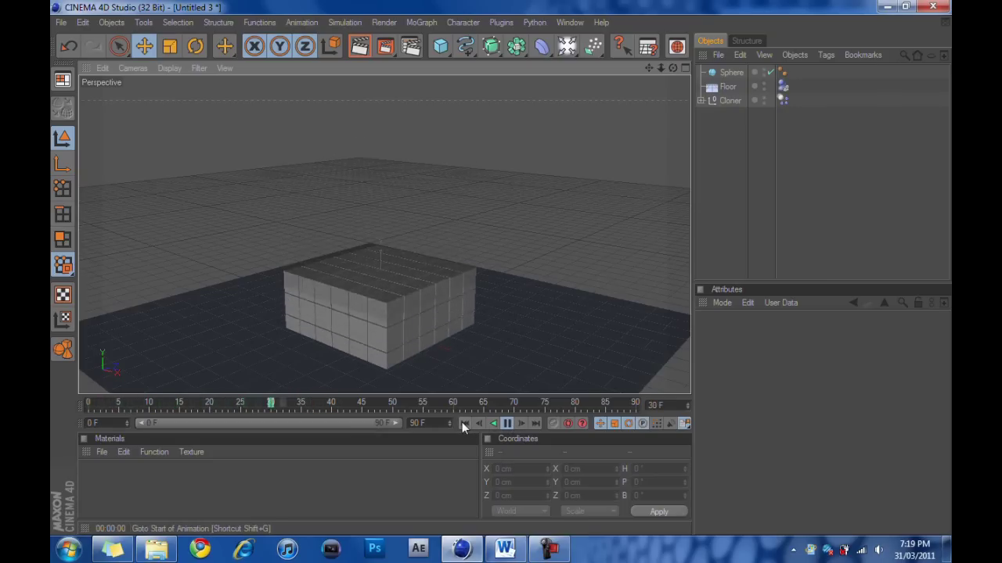
pyautogui.click(461, 422)
pyautogui.click(462, 421)
pyautogui.click(508, 424)
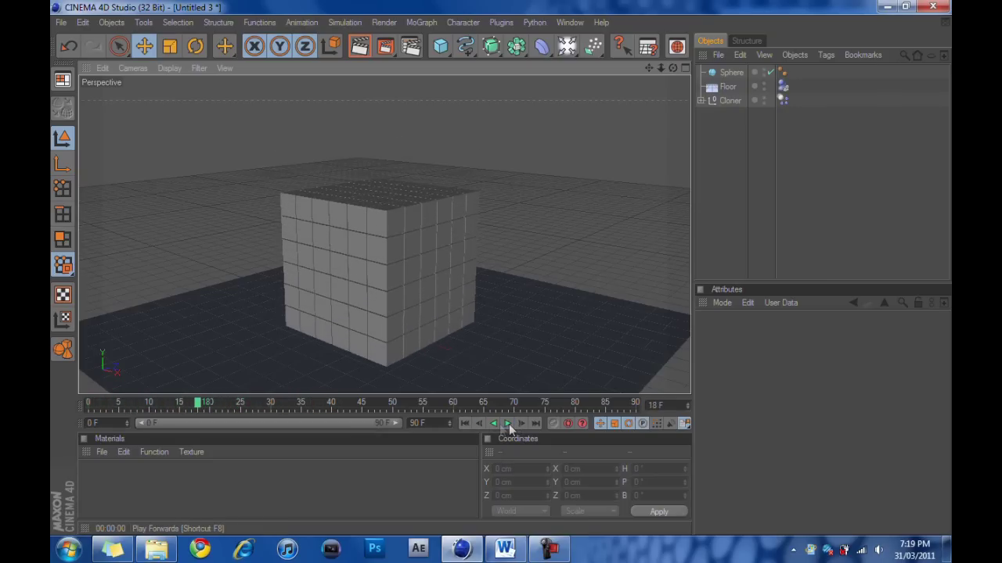
pyautogui.click(465, 424)
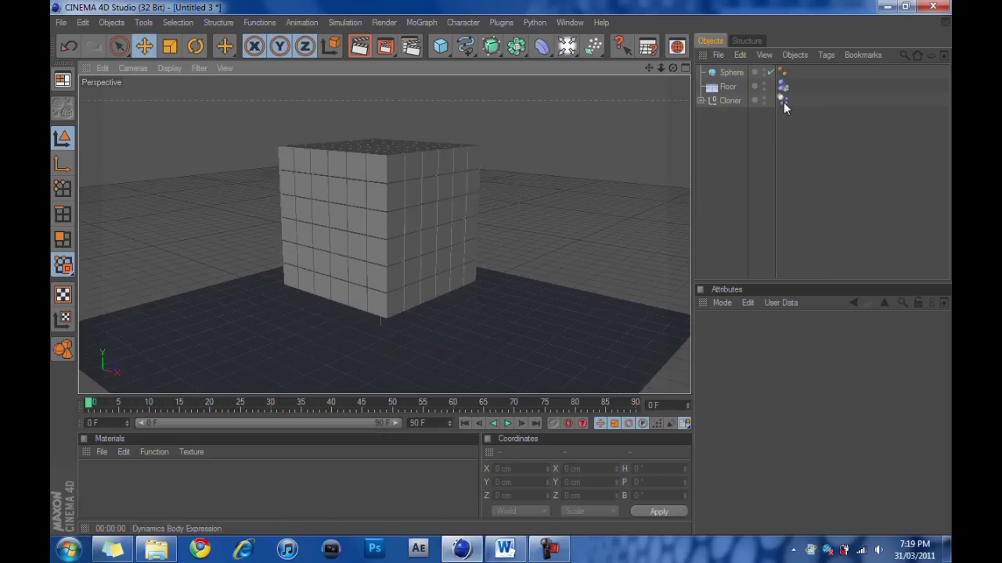
# Expand the Cloner's hierarchy and delete the Dynamics Body tag from the parent object
pyautogui.click(701, 100)
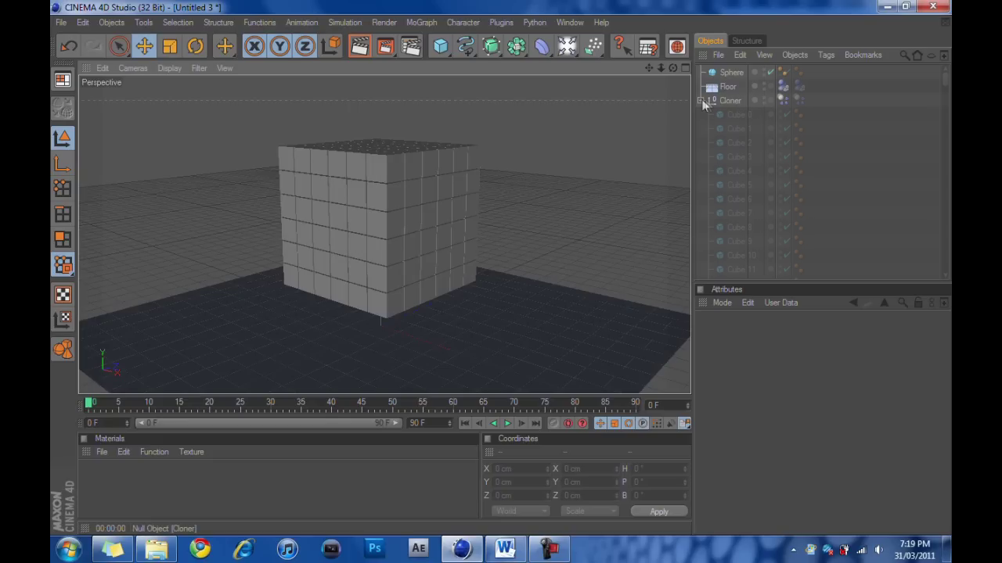
pyautogui.click(799, 101)
pyautogui.press('Delete')
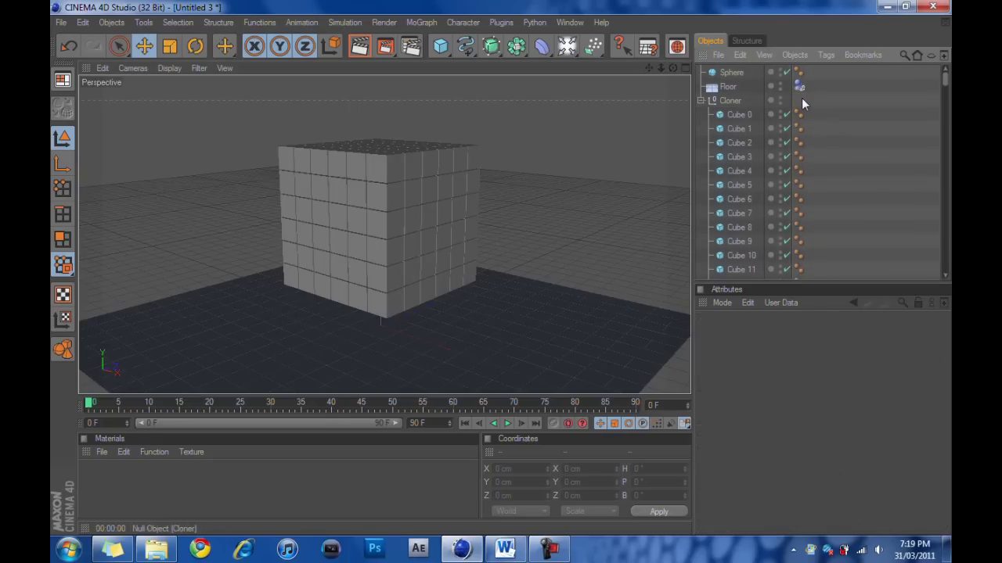
# Add a Dynamics Body tag to all individual cubes in the Cloner, from Cube 0 through Cube 215
pyautogui.click(754, 115)
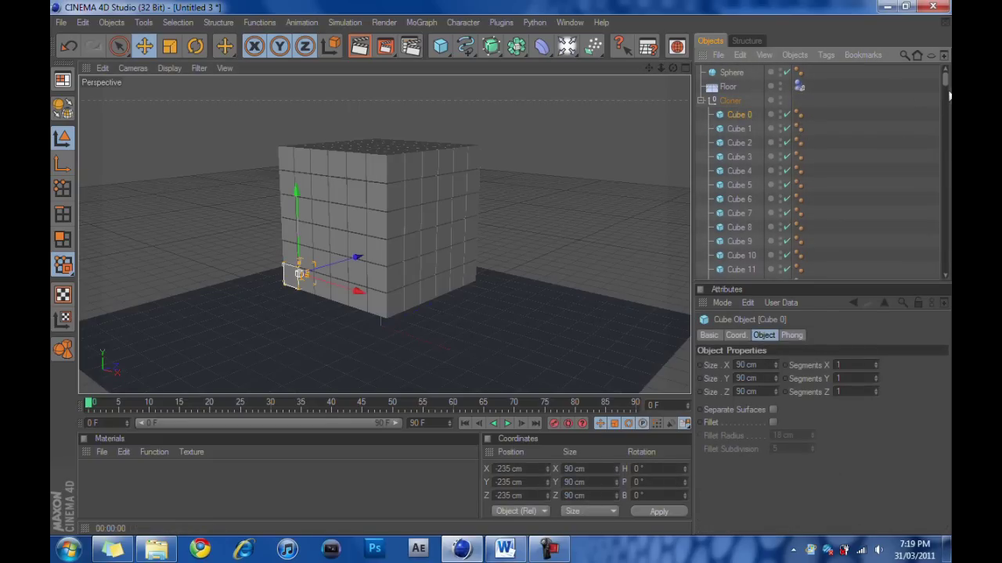
pyautogui.moveTo(946, 81); pyautogui.dragTo(946, 265)
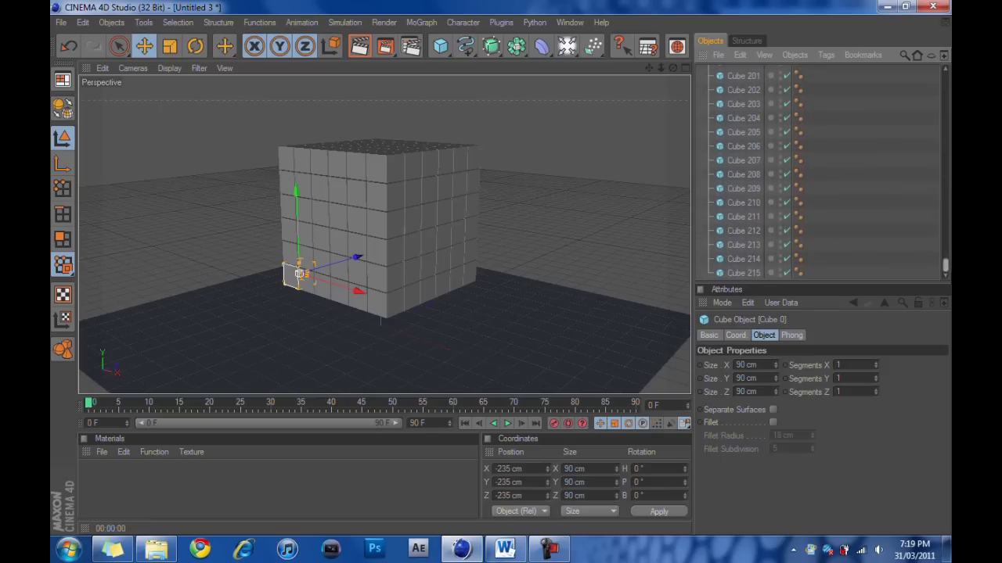
pyautogui.keyDown('shift'); pyautogui.click(744, 274); pyautogui.keyUp('shift')
pyautogui.moveTo(944, 259); pyautogui.dragTo(945, 231)
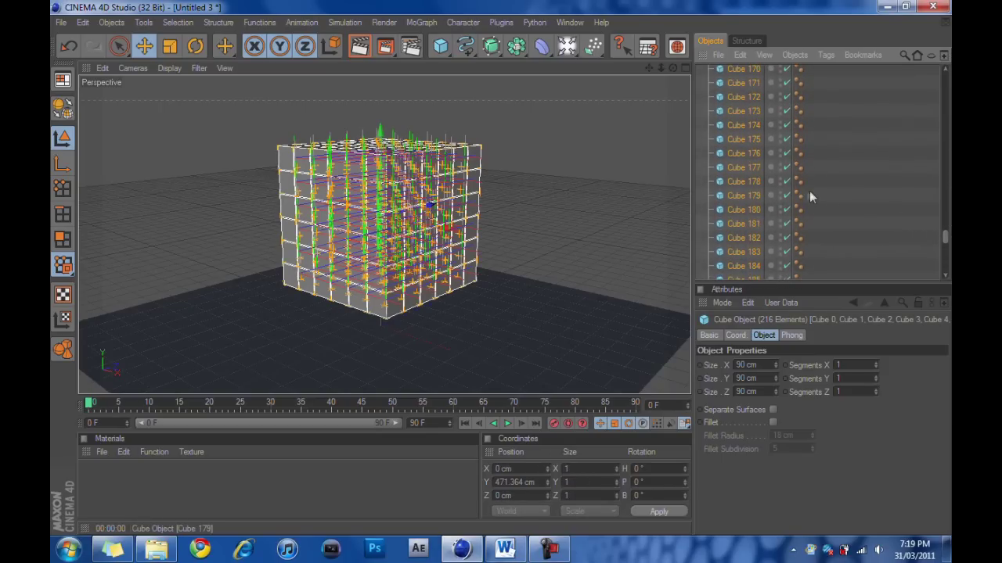
pyautogui.rightClick(755, 182)
pyautogui.moveTo(824, 167)
pyautogui.moveTo(818, 143)
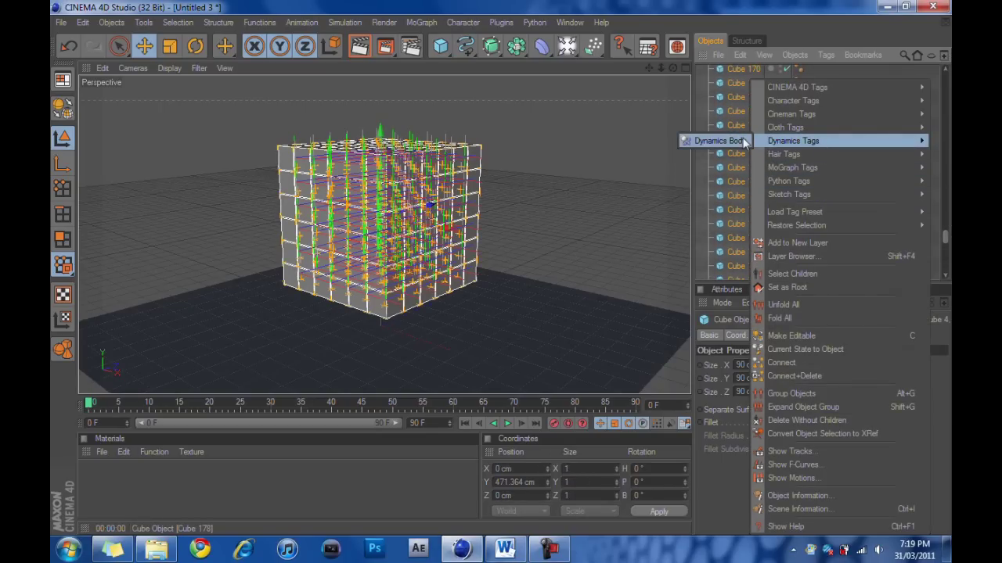
pyautogui.click(716, 141)
pyautogui.click(920, 185)
pyautogui.moveTo(944, 235); pyautogui.dragTo(934, 83)
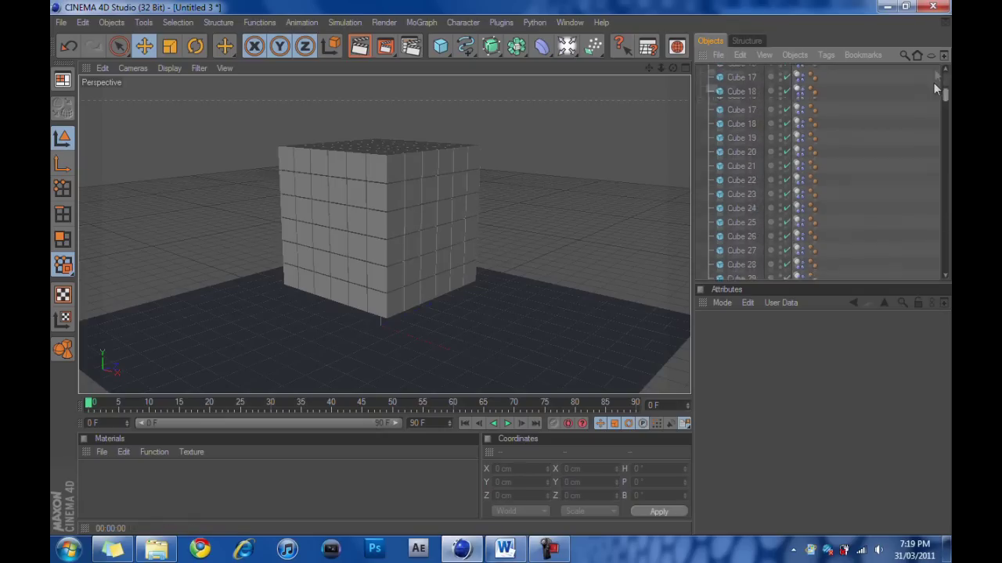
# Play the simulation with individually dynamic cubes, return to frame 0 and view the stack from a slightly different angle
pyautogui.click(507, 424)
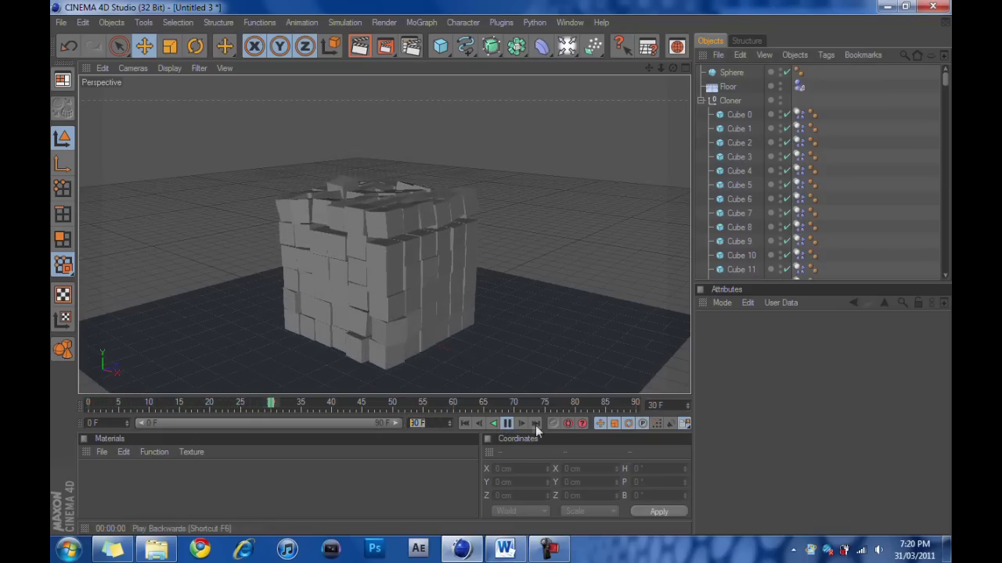
pyautogui.click(509, 424)
pyautogui.click(468, 423)
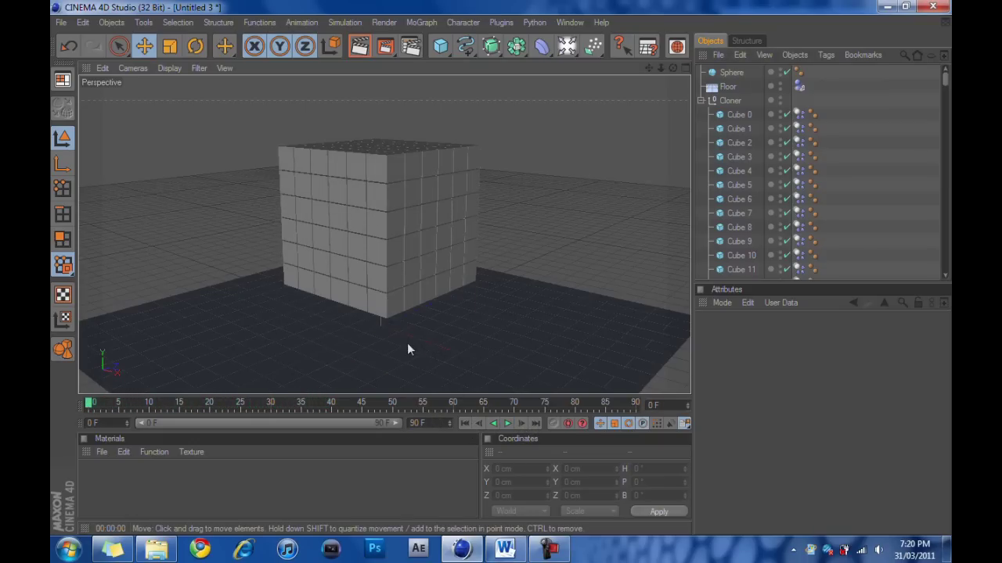
pyautogui.keyDown('alt'); pyautogui.moveTo(407, 343); pyautogui.dragTo(446, 313, button='middle'); pyautogui.keyUp('alt')
# Watch the reference video MoGraph Cubes+Balls.mov from the Animations folder, close it and switch back to CINEMA 4D
pyautogui.click(156, 550)
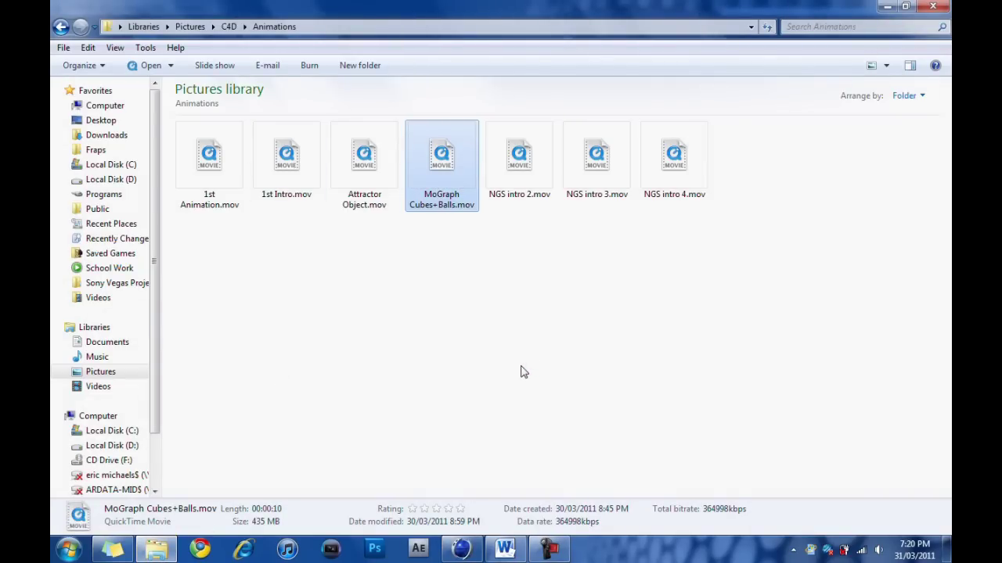
pyautogui.press('Return')
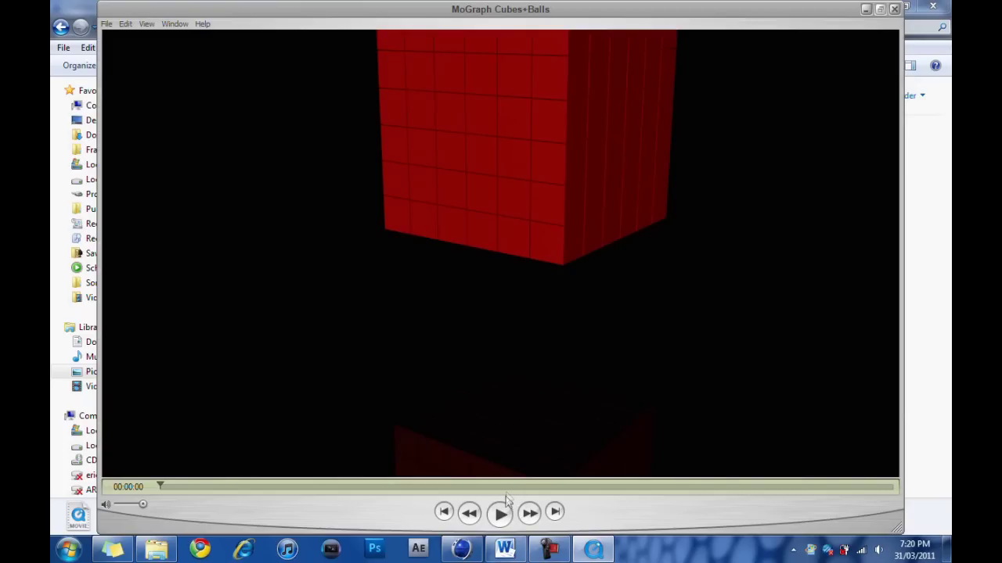
pyautogui.click(504, 512)
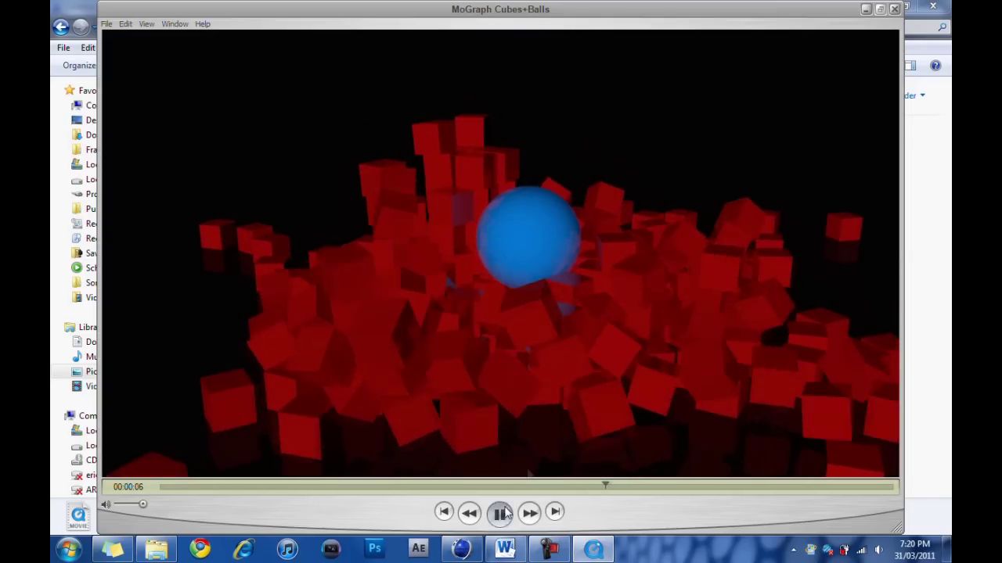
pyautogui.click(502, 513)
pyautogui.click(893, 9)
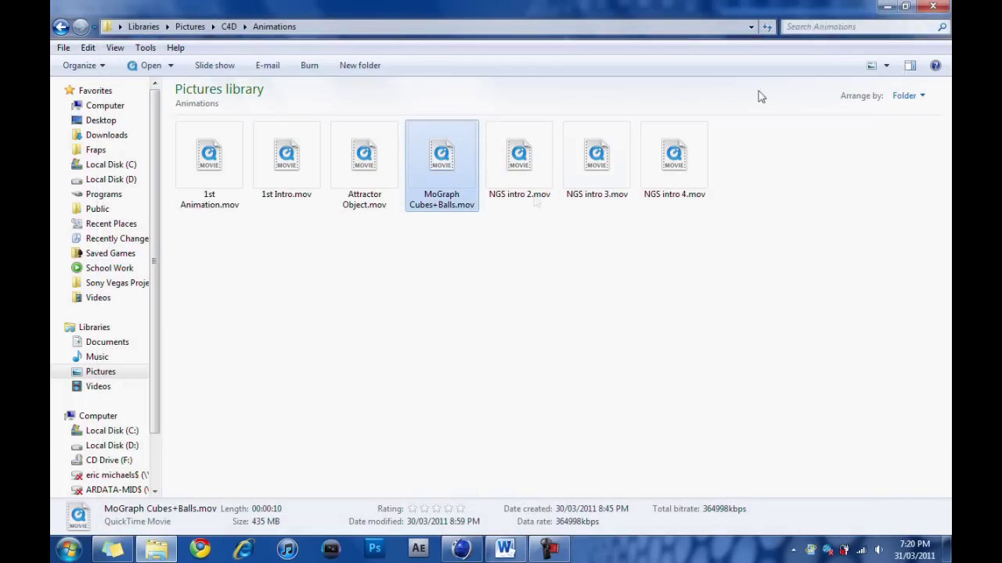
pyautogui.click(461, 550)
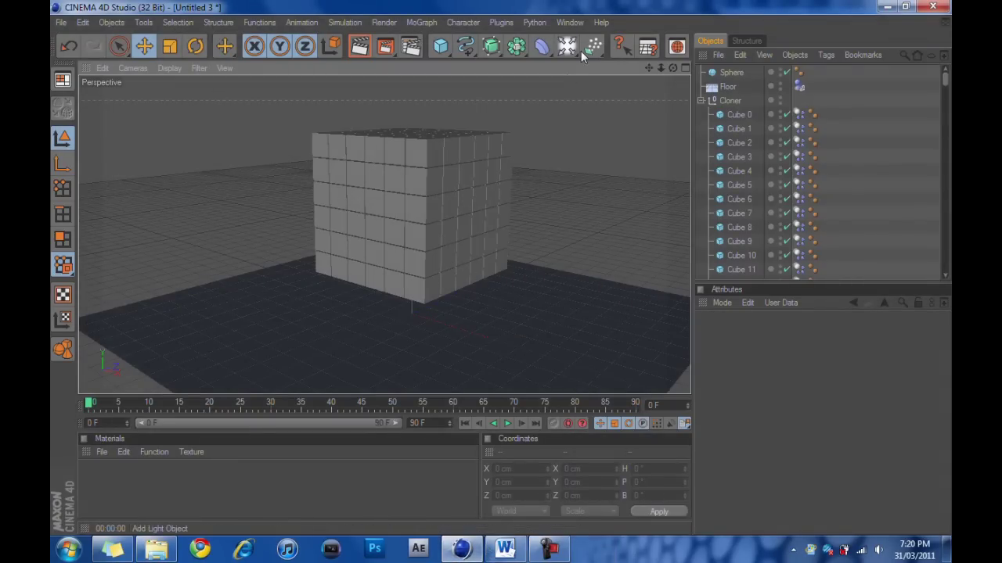
# Replay the simulation to compare the cubes' fall with the reference video, and return to frame 0
pyautogui.click(507, 423)
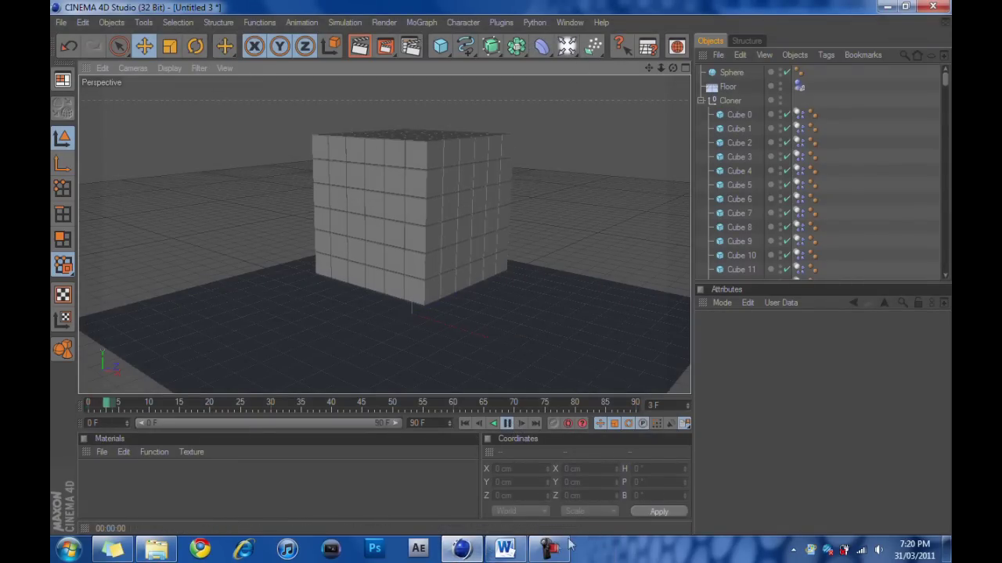
pyautogui.click(552, 548)
pyautogui.click(552, 548)
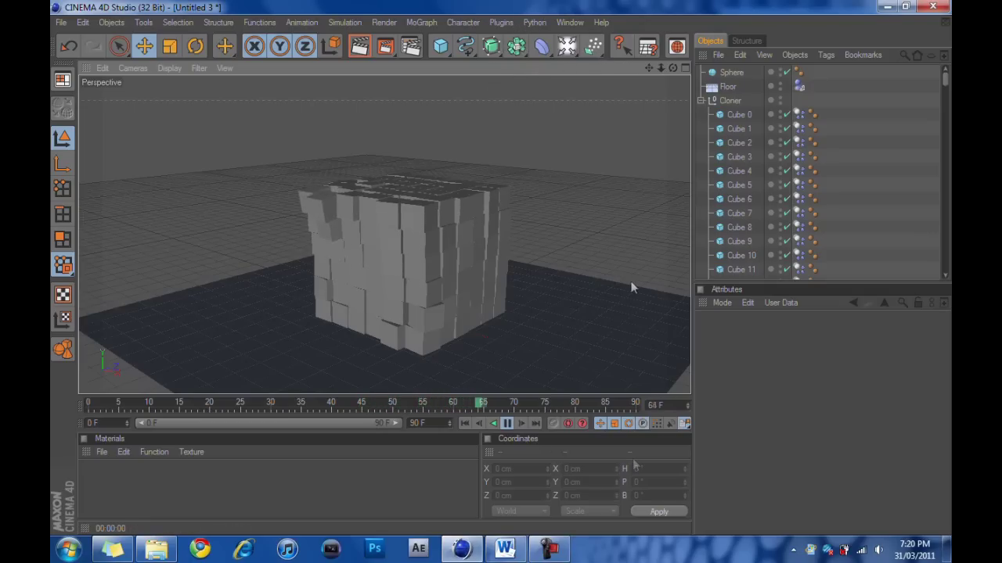
pyautogui.click(507, 423)
pyautogui.click(465, 423)
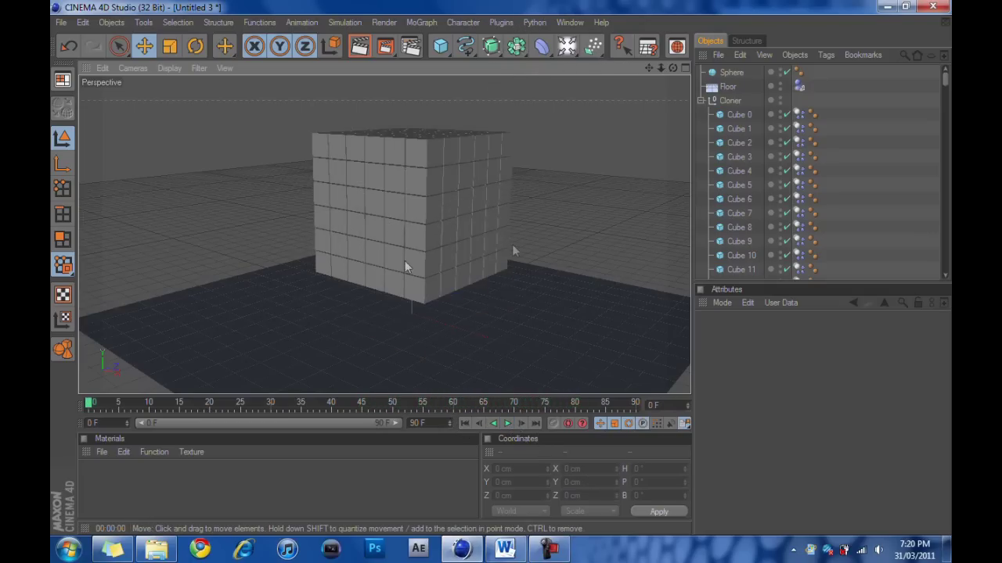
# Raise the Cloner with its cubes along the Y axis to about 671.5 cm above the floor
pyautogui.scroll(-3, 454, 260)
pyautogui.click(729, 102)
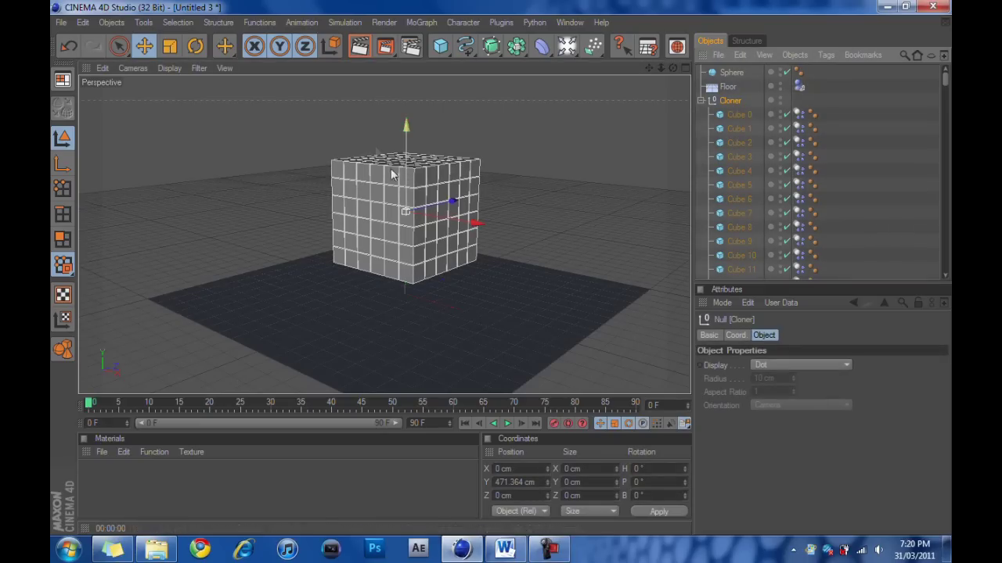
pyautogui.moveTo(407, 131); pyautogui.dragTo(407, 91)
# Play the simulation from the raised height and examine the cubes' impact on the floor up close
pyautogui.click(508, 423)
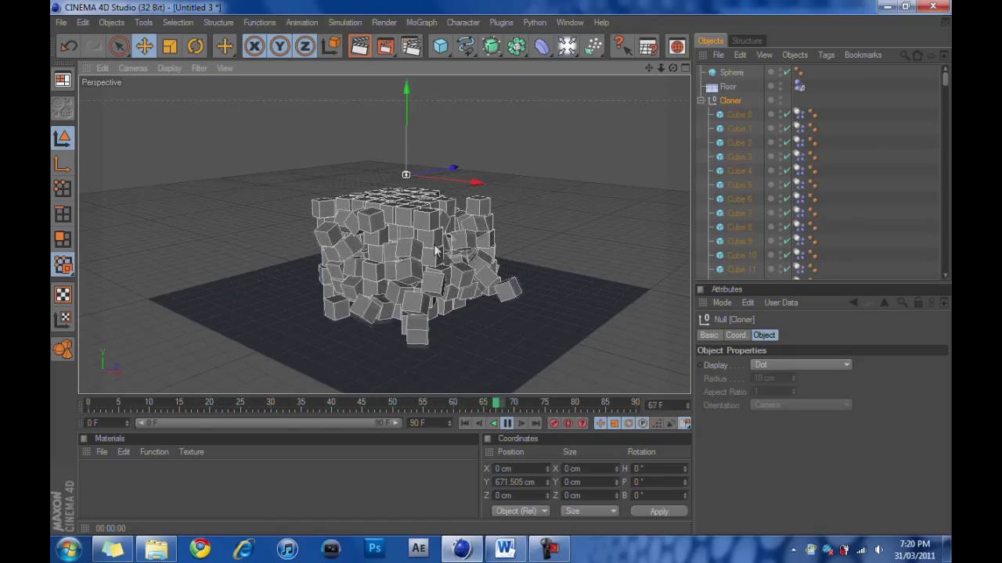
pyautogui.scroll(3, 458, 253)
pyautogui.keyDown('alt'); pyautogui.moveTo(464, 258); pyautogui.dragTo(459, 266, button='middle'); pyautogui.keyUp('alt')
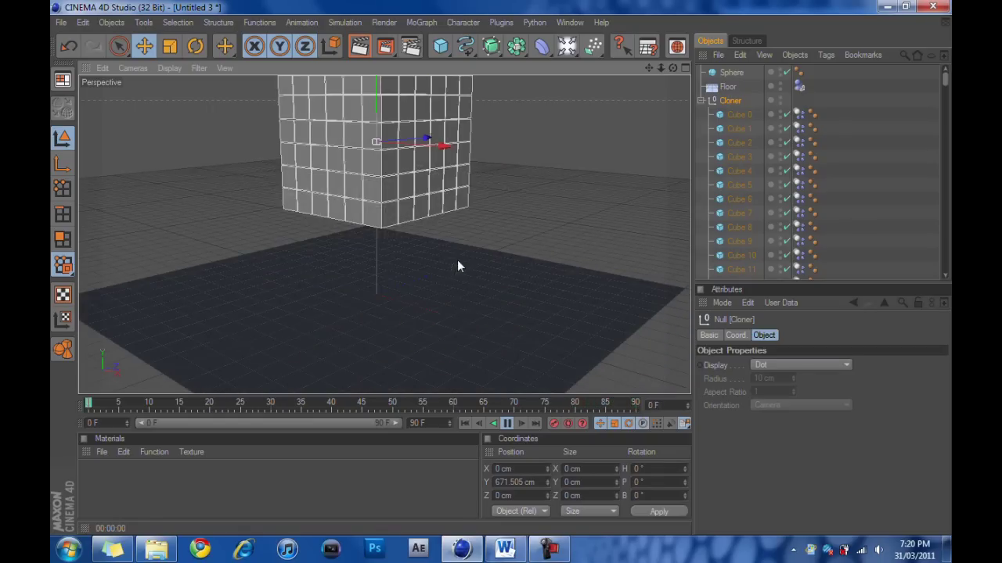
# Stop the simulation playback and examine the cube grid above the floor from several distances and angles
pyautogui.scroll(-3, 458, 266)
pyautogui.click(507, 424)
pyautogui.keyDown('alt'); pyautogui.moveTo(415, 232); pyautogui.dragTo(436, 256, button='middle'); pyautogui.keyUp('alt')
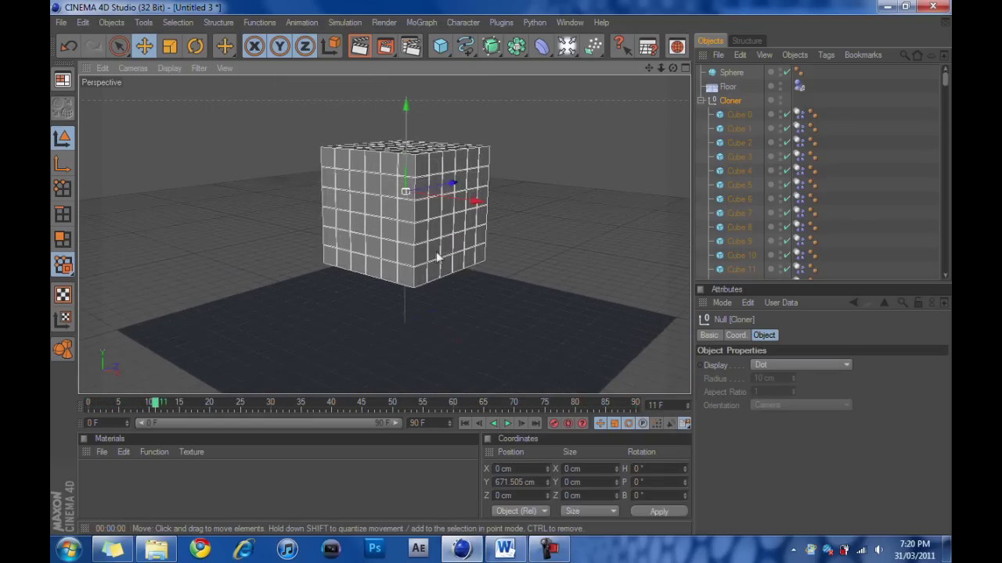
pyautogui.scroll(3, 434, 251)
pyautogui.scroll(-3, 434, 251)
pyautogui.scroll(3, 436, 250)
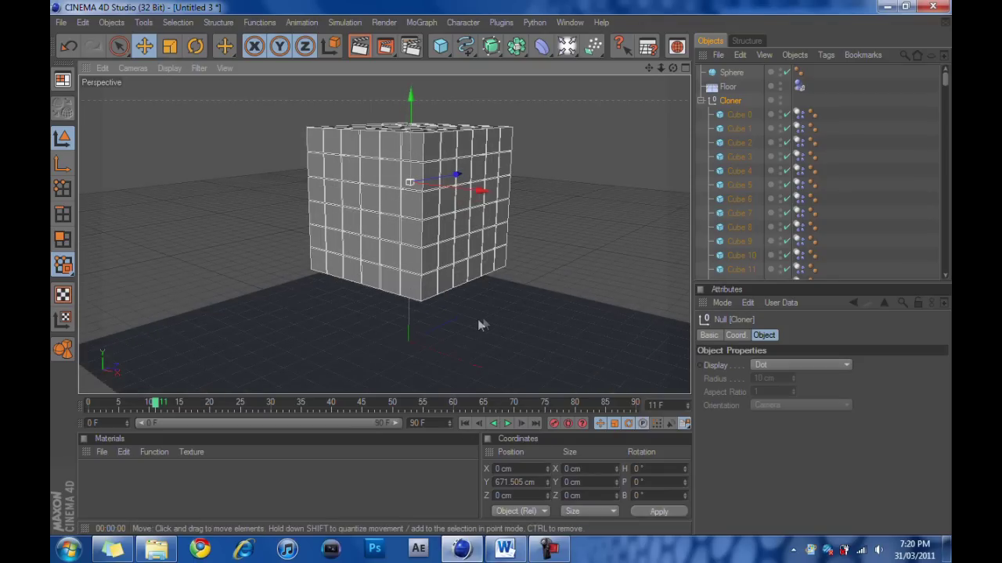
pyautogui.scroll(-3, 476, 319)
pyautogui.keyDown('alt'); pyautogui.moveTo(431, 283); pyautogui.dragTo(468, 273); pyautogui.keyUp('alt')
pyautogui.keyDown('alt'); pyautogui.moveTo(329, 274); pyautogui.dragTo(401, 279, button='right'); pyautogui.keyUp('alt')
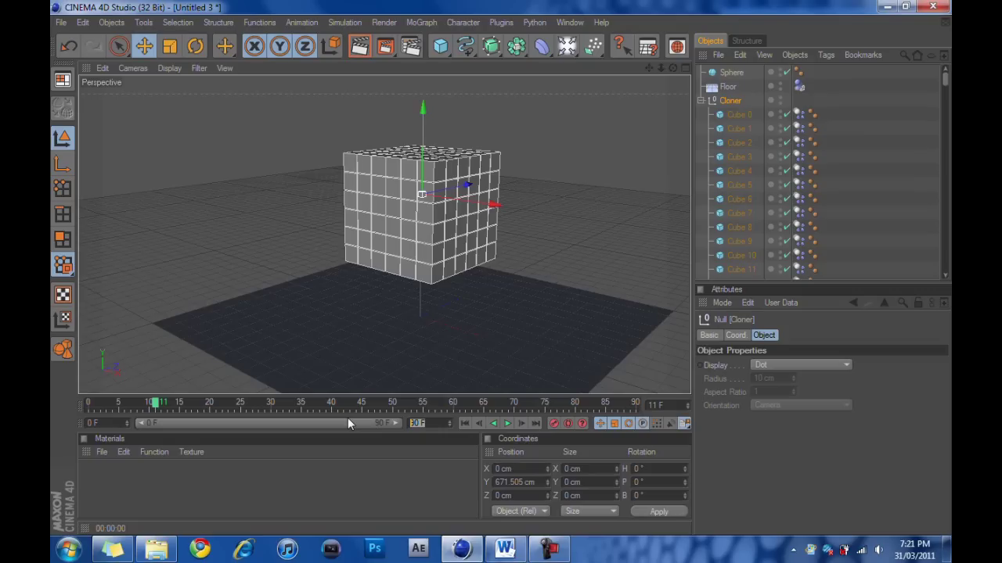
# Extend the animation's end to 300 frames
pyautogui.write('300')
pyautogui.click(410, 438)
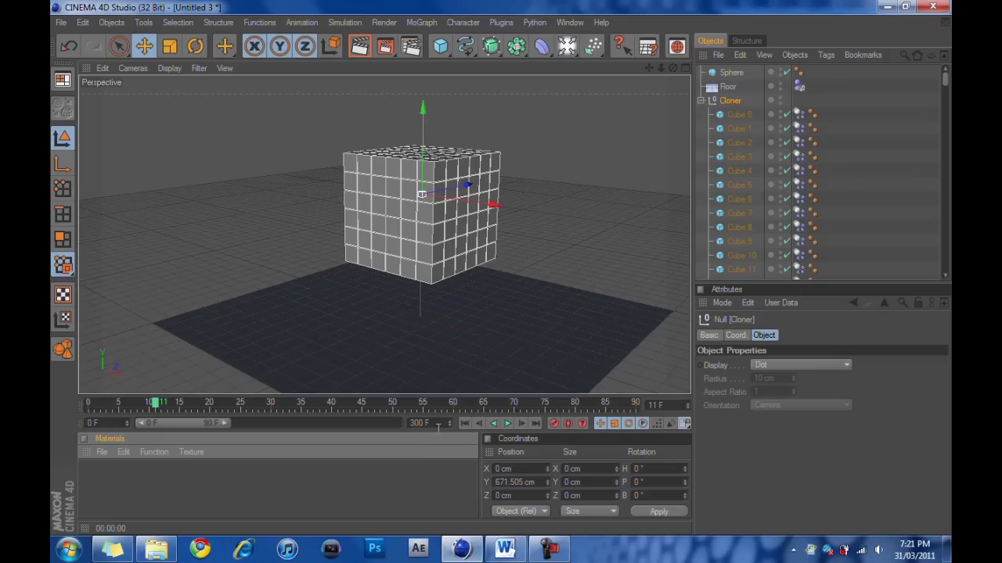
pyautogui.click(449, 426)
pyautogui.click(426, 424)
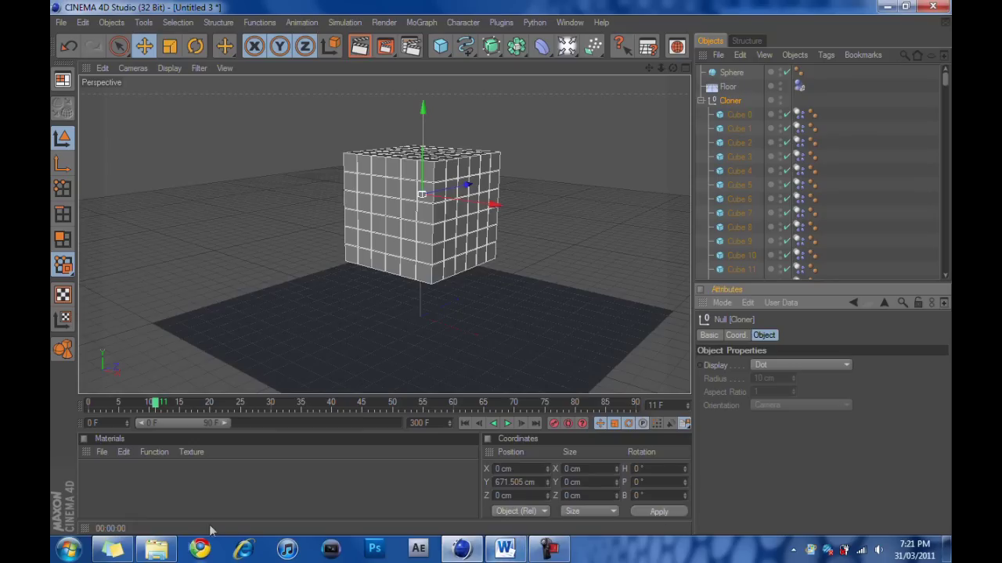
# Check the file details of MoGraph Cubes+Balls.mov in the Animations folder and switch back to CINEMA 4D
pyautogui.click(156, 550)
pyautogui.click(442, 157)
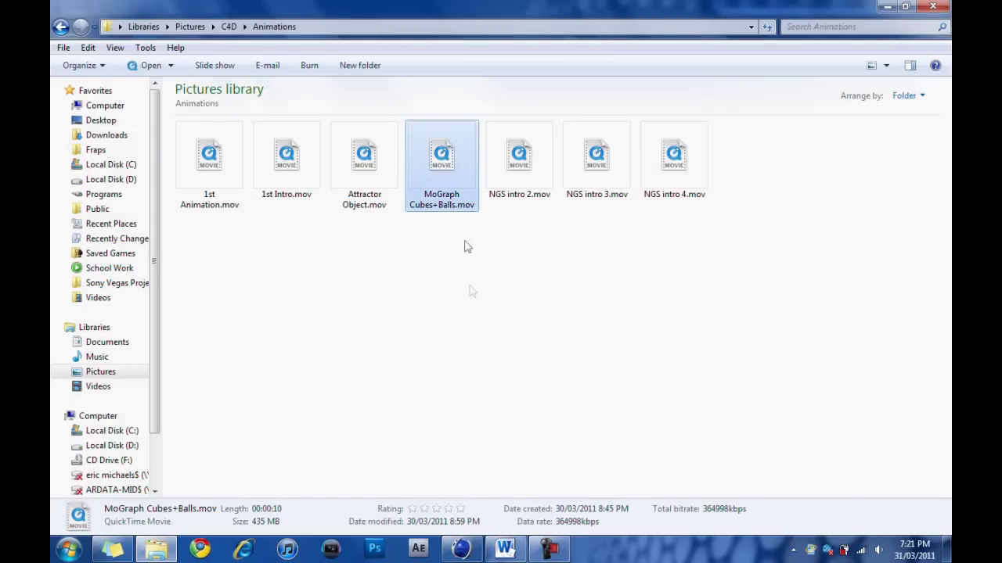
pyautogui.click(546, 551)
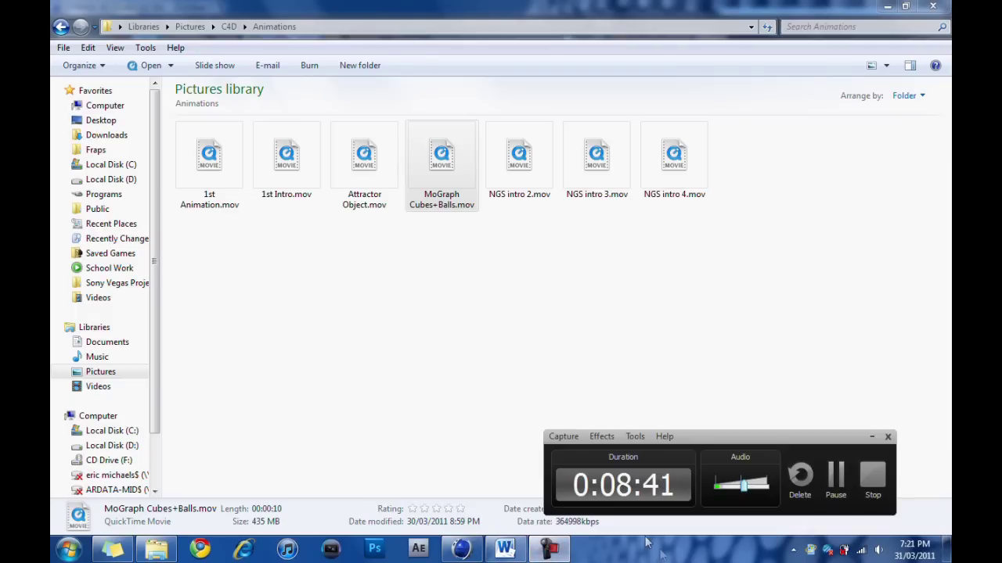
pyautogui.click(156, 550)
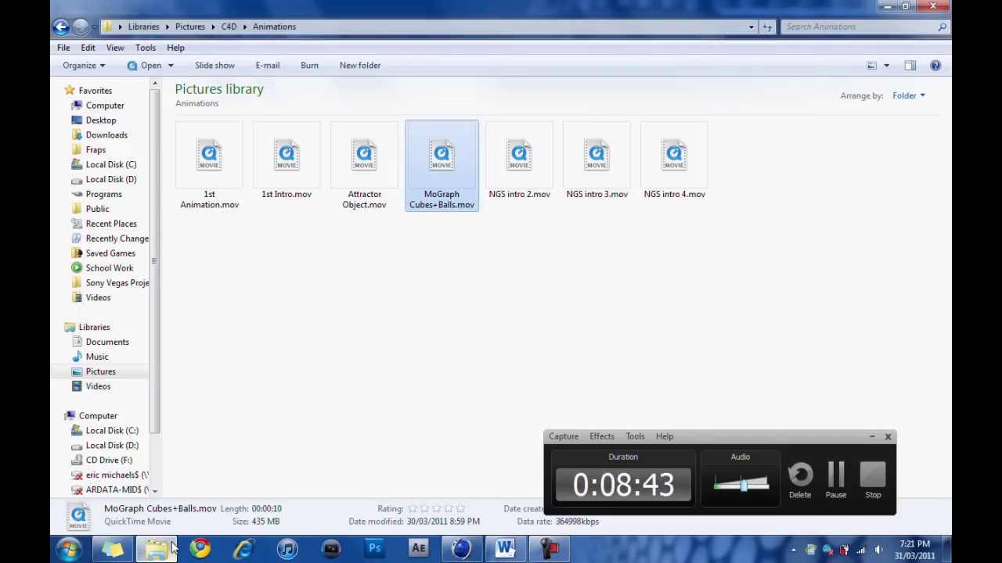
pyautogui.click(468, 550)
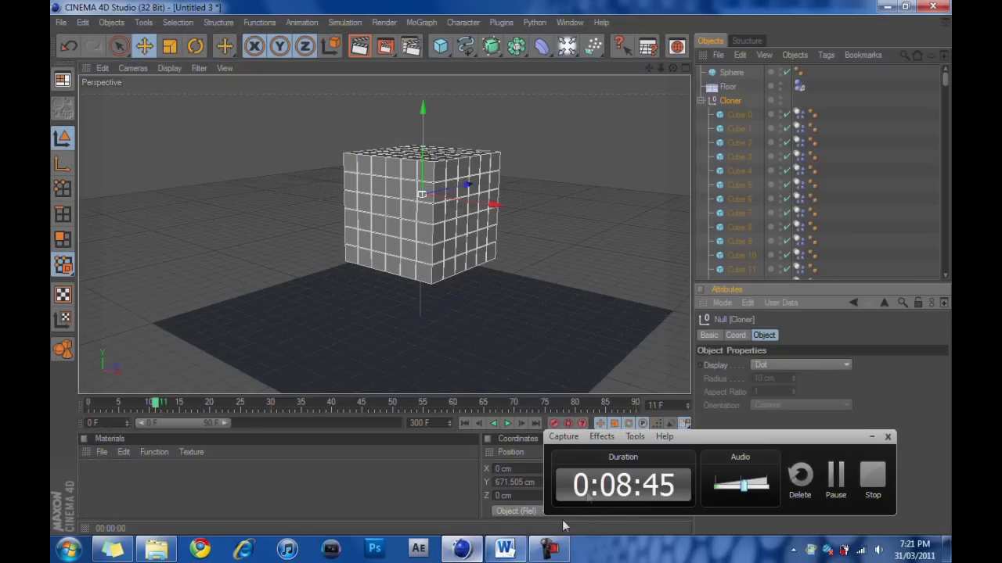
pyautogui.click(873, 438)
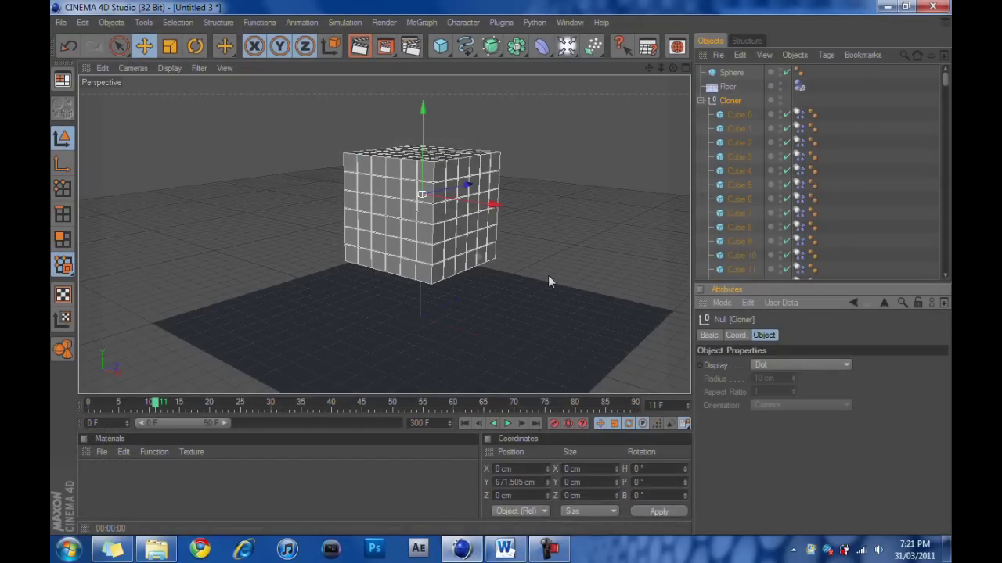
# Deselect all objects and collapse the Cloner's hierarchy in the object list
pyautogui.click(501, 200)
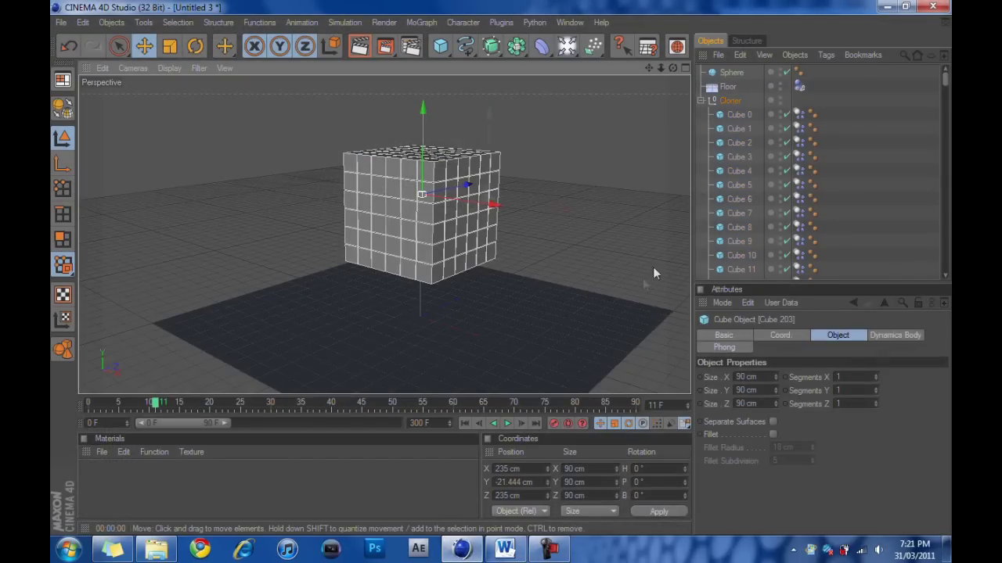
pyautogui.click(607, 219)
pyautogui.moveTo(516, 332)
pyautogui.keyDown('alt'); pyautogui.mouseDown(button='middle')
pyautogui.moveTo(487, 231)
pyautogui.moveTo(520, 320)
pyautogui.moveTo(511, 325)
pyautogui.mouseUp(button='middle'); pyautogui.keyUp('alt')
pyautogui.scroll(1, 522, 319)
pyautogui.click(701, 100)
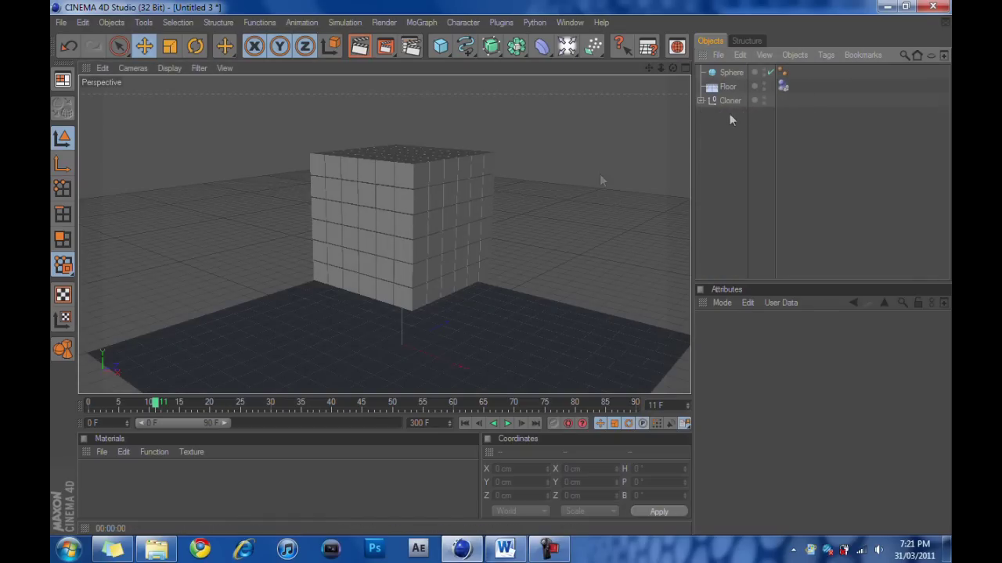
pyautogui.keyDown('alt'); pyautogui.moveTo(448, 217); pyautogui.dragTo(450, 237, button='middle'); pyautogui.keyUp('alt')
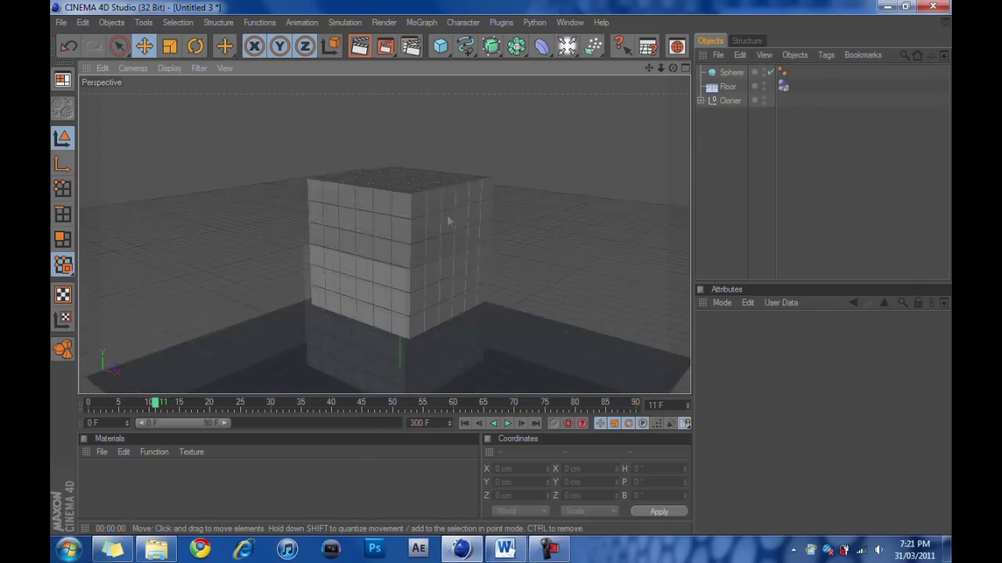
pyautogui.scroll(-5, 447, 218)
# Copy a cube's Dynamics Body tag onto the Sphere, place it after the Sphere's Phong tag, and collapse the Cloner hierarchy
pyautogui.click(701, 100)
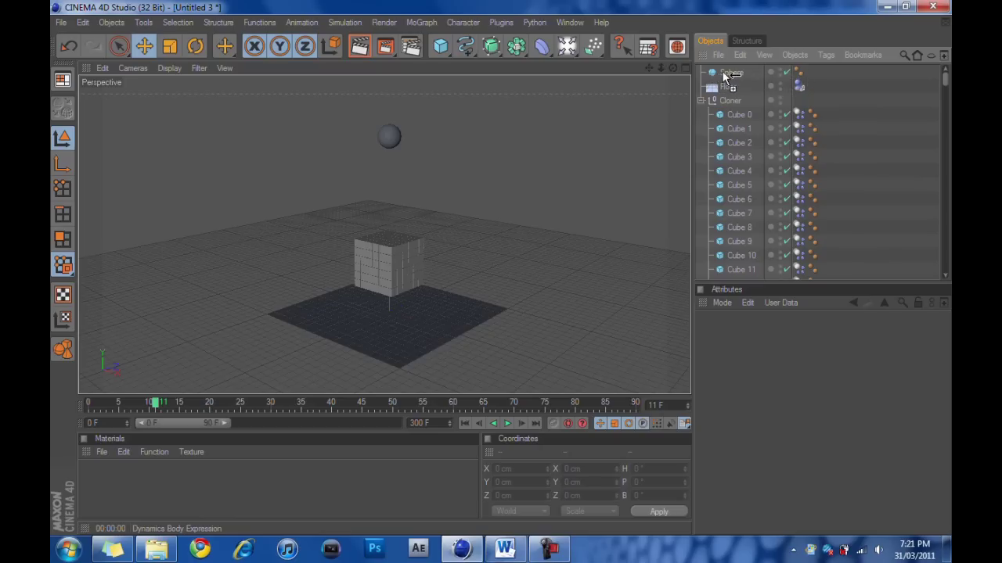
pyautogui.keyDown('ctrl'); pyautogui.moveTo(736, 71); pyautogui.dragTo(736, 72); pyautogui.keyUp('ctrl')
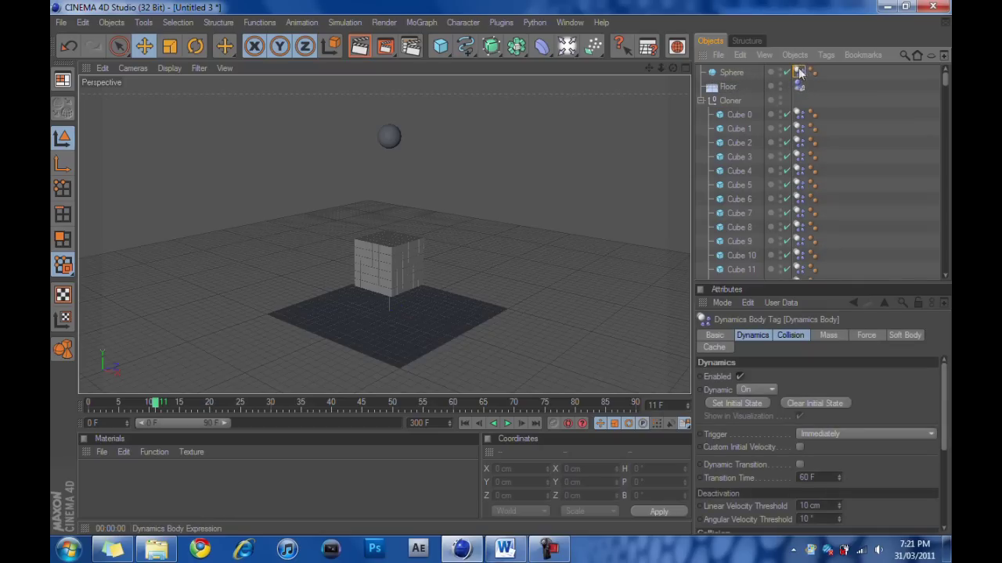
pyautogui.moveTo(800, 72); pyautogui.dragTo(814, 72)
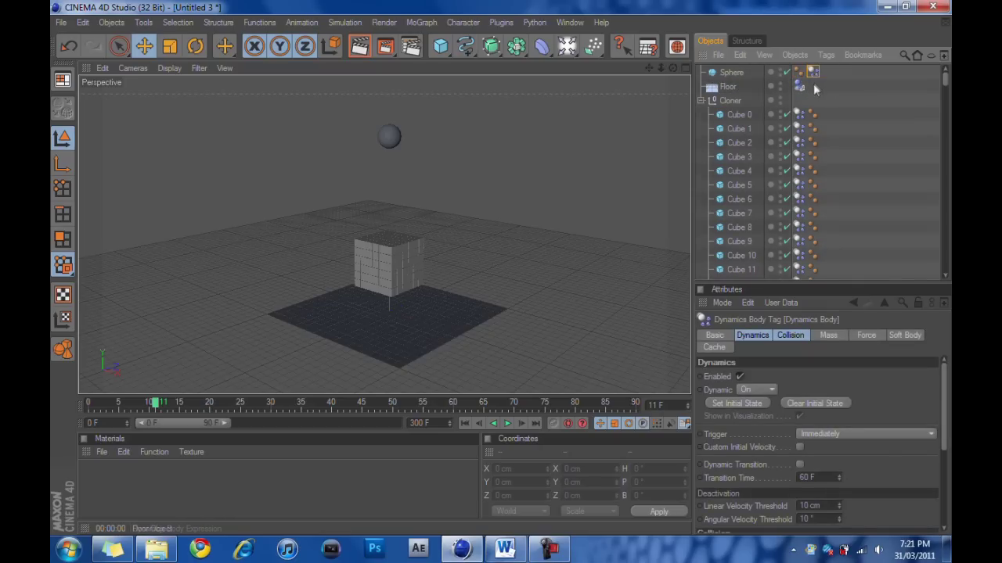
pyautogui.click(702, 100)
# Play the simulation to examine the dynamic sphere crashing into the cubes, stop it and return to frame 0
pyautogui.scroll(5, 468, 210)
pyautogui.keyDown('alt'); pyautogui.moveTo(406, 262); pyautogui.dragTo(412, 257, button='middle'); pyautogui.keyUp('alt')
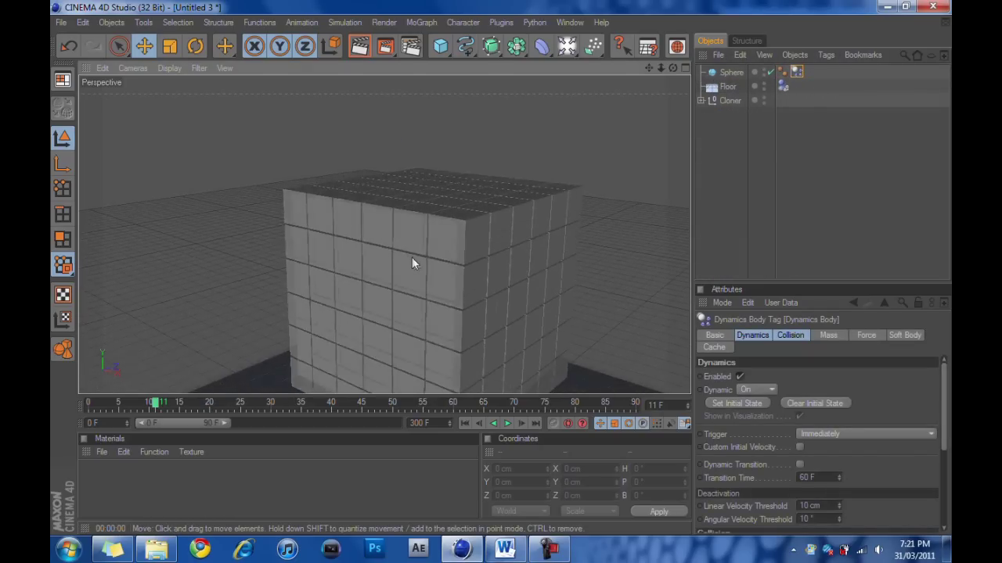
pyautogui.scroll(-6, 412, 264)
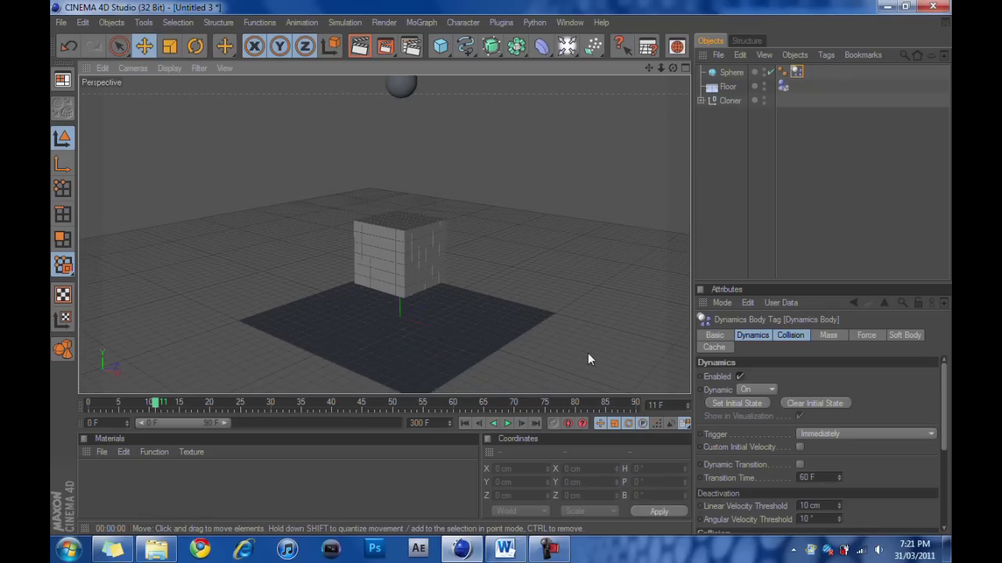
pyautogui.click(507, 423)
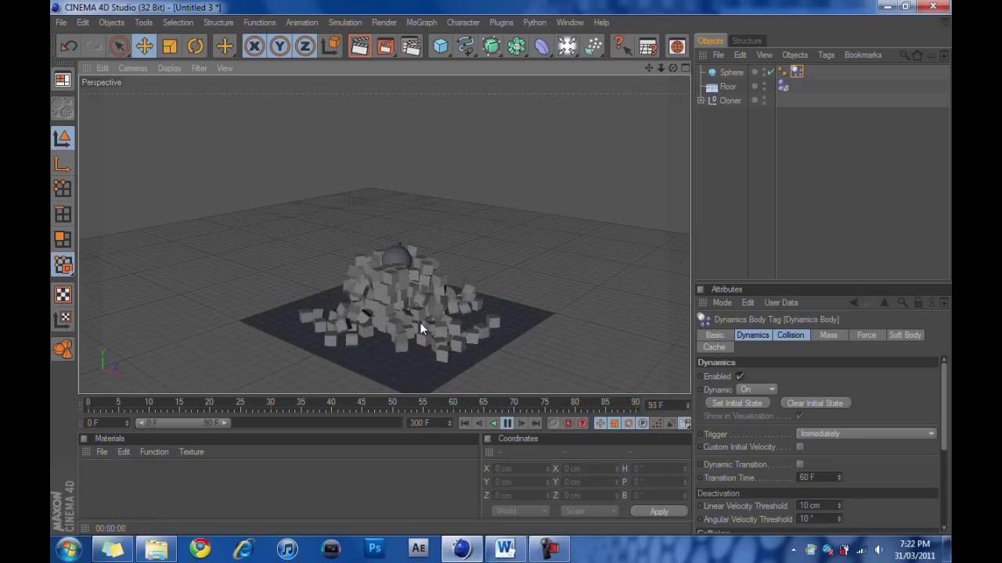
pyautogui.scroll(5, 417, 300)
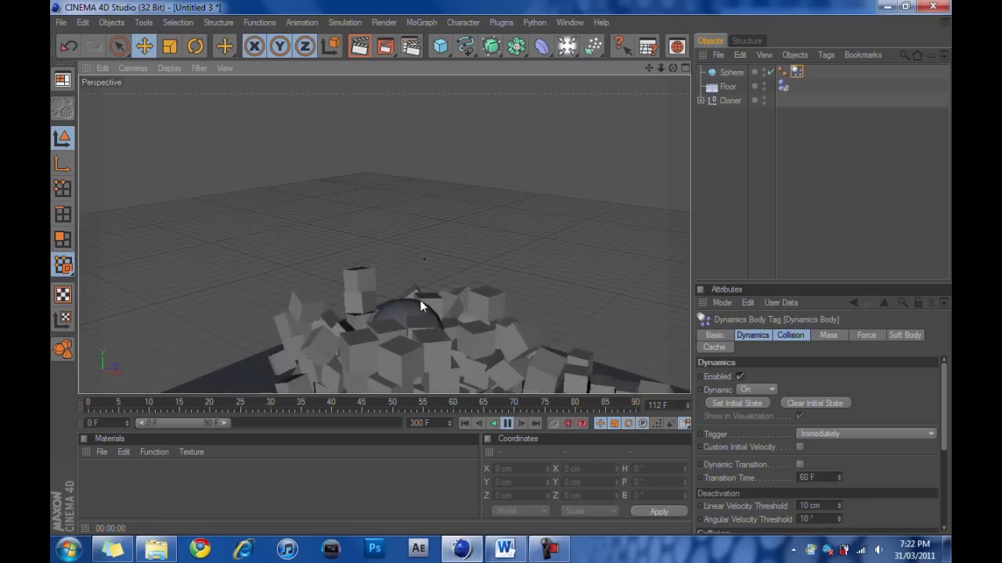
pyautogui.scroll(-5, 419, 300)
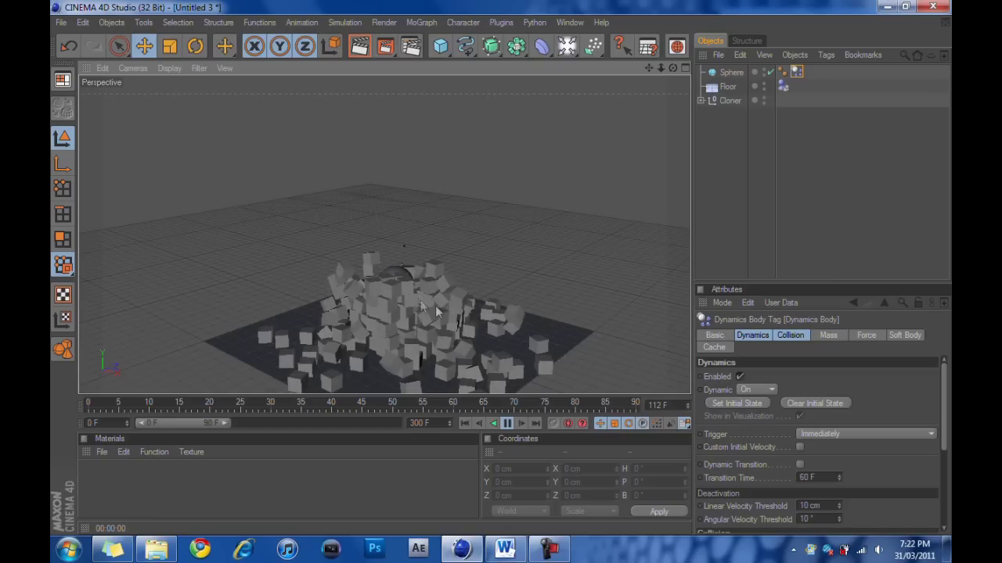
pyautogui.click(510, 424)
pyautogui.click(465, 423)
pyautogui.scroll(5, 395, 296)
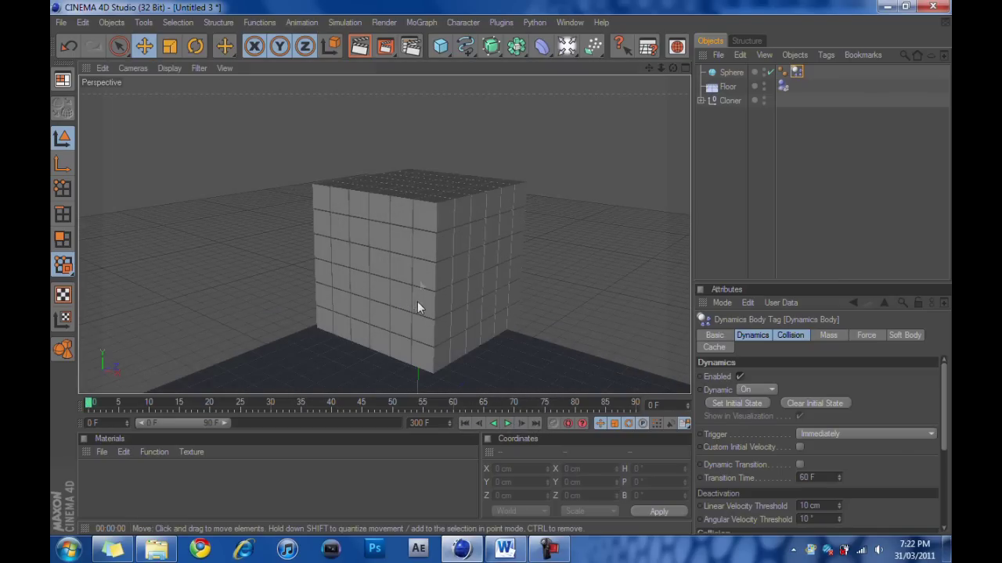
pyautogui.middleClick(417, 307)
pyautogui.middleClick(338, 181)
pyautogui.scroll(-5, 461, 290)
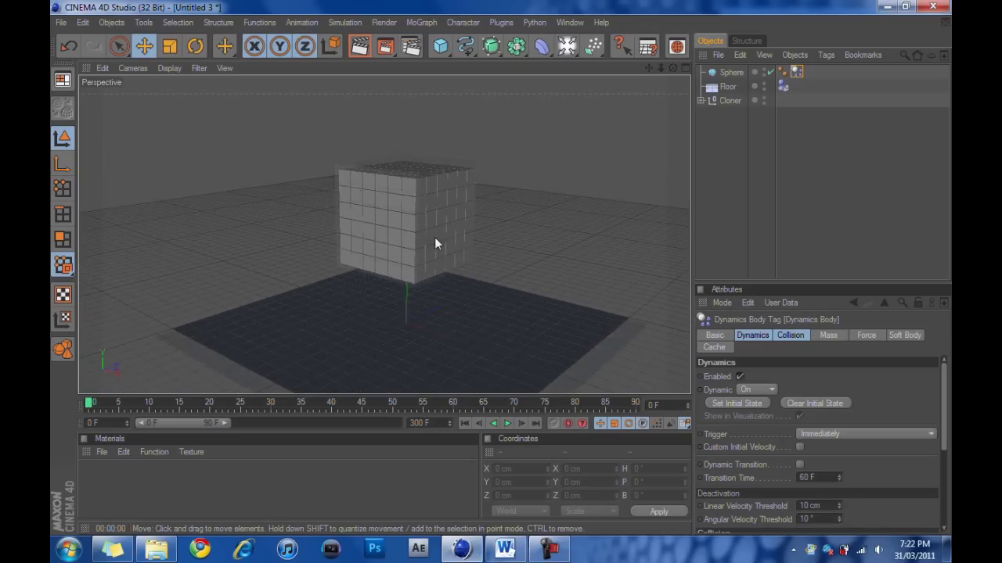
pyautogui.scroll(3, 434, 237)
pyautogui.keyDown('alt'); pyautogui.moveTo(459, 266); pyautogui.dragTo(430, 274, button='middle'); pyautogui.keyUp('alt')
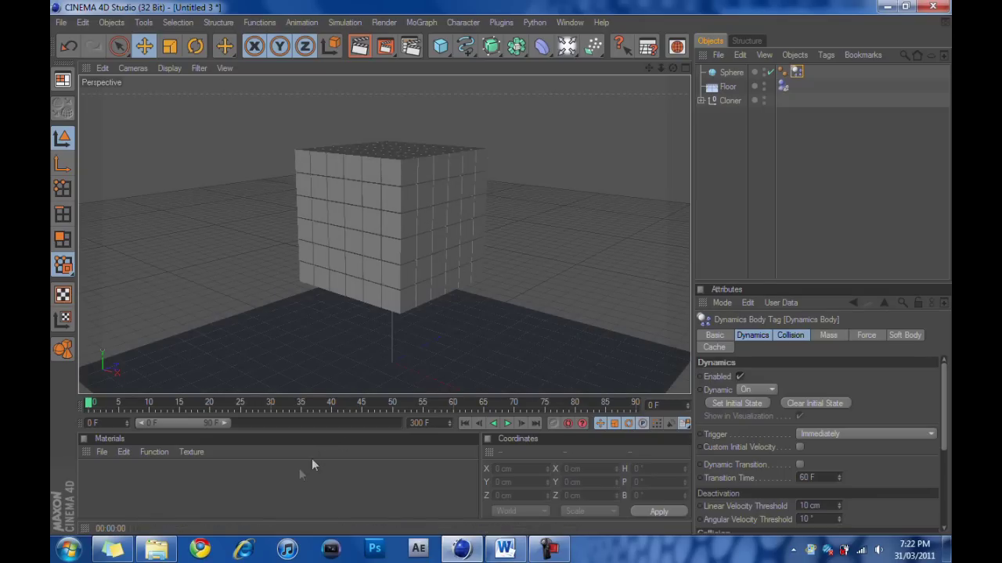
# Create three new materials
pyautogui.doubleClick(295, 478)
pyautogui.doubleClick(138, 461)
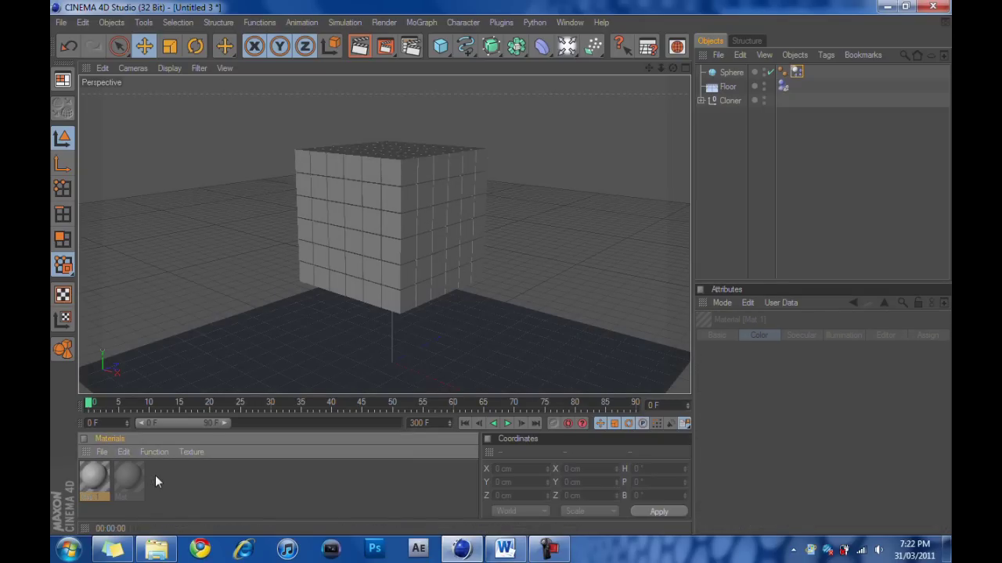
pyautogui.doubleClick(218, 492)
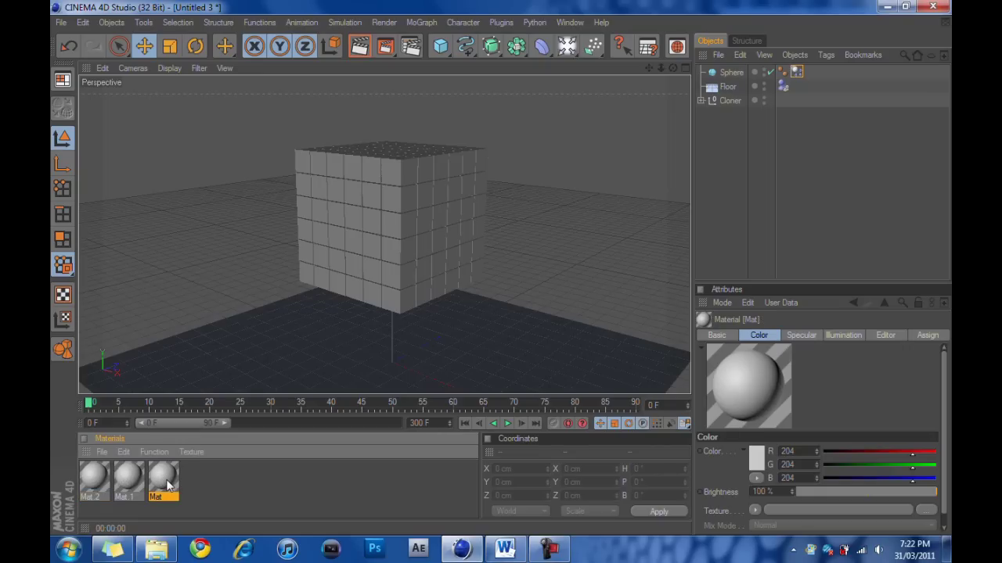
pyautogui.click(218, 493)
# Set the colour of the material Mat to bright green with RGB values 38, 233, 21
pyautogui.click(162, 485)
pyautogui.doubleClick(163, 485)
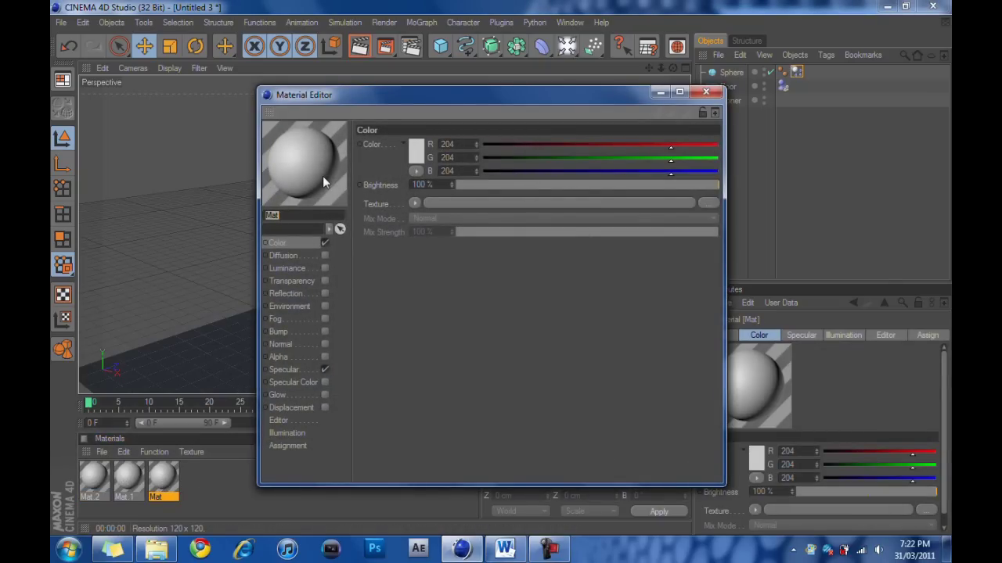
pyautogui.click(416, 151)
pyautogui.moveTo(388, 143)
pyautogui.mouseDown()
pyautogui.moveTo(417, 128)
pyautogui.moveTo(408, 95)
pyautogui.moveTo(489, 96)
pyautogui.moveTo(429, 105)
pyautogui.mouseUp()
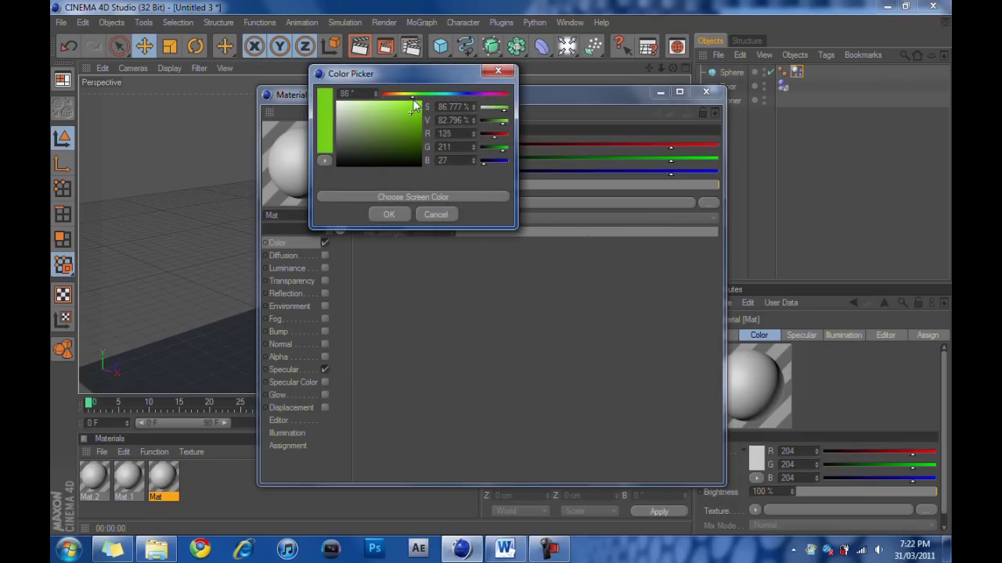
pyautogui.moveTo(415, 106)
pyautogui.mouseDown()
pyautogui.moveTo(418, 116)
pyautogui.moveTo(414, 108)
pyautogui.mouseUp()
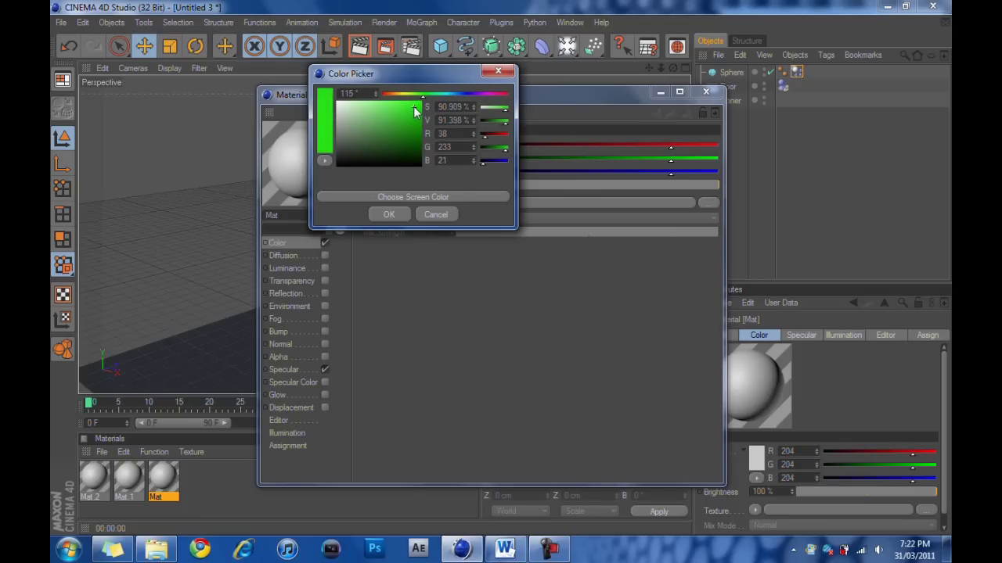
pyautogui.click(389, 215)
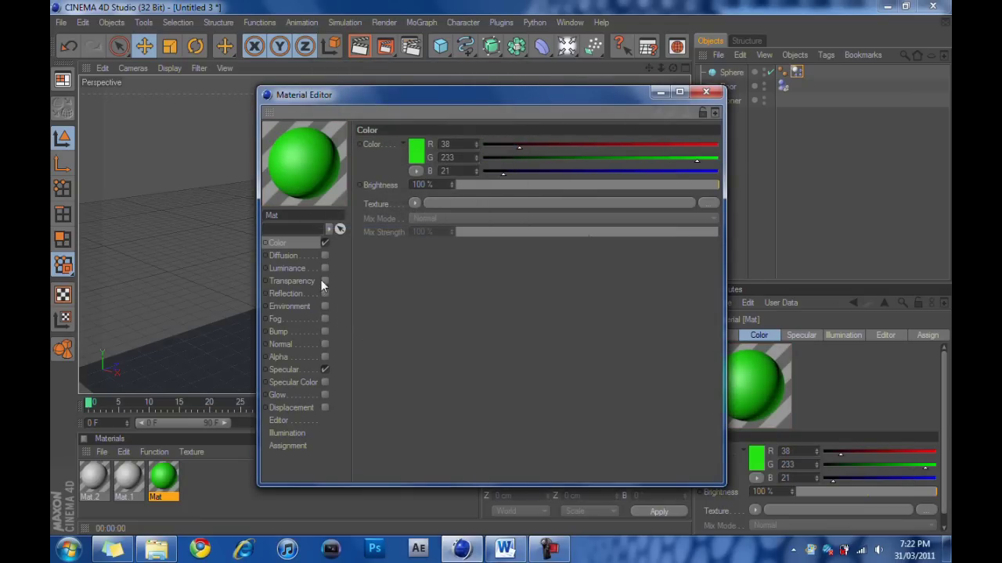
# Disable the green material's Specular channel and enable its Reflection channel with brightness at 50%
pyautogui.click(297, 281)
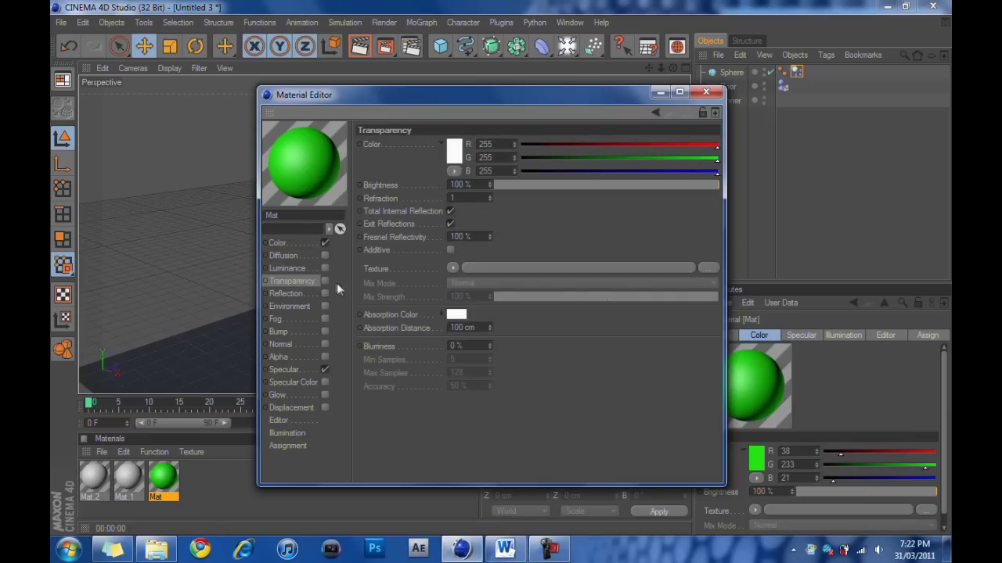
pyautogui.click(296, 371)
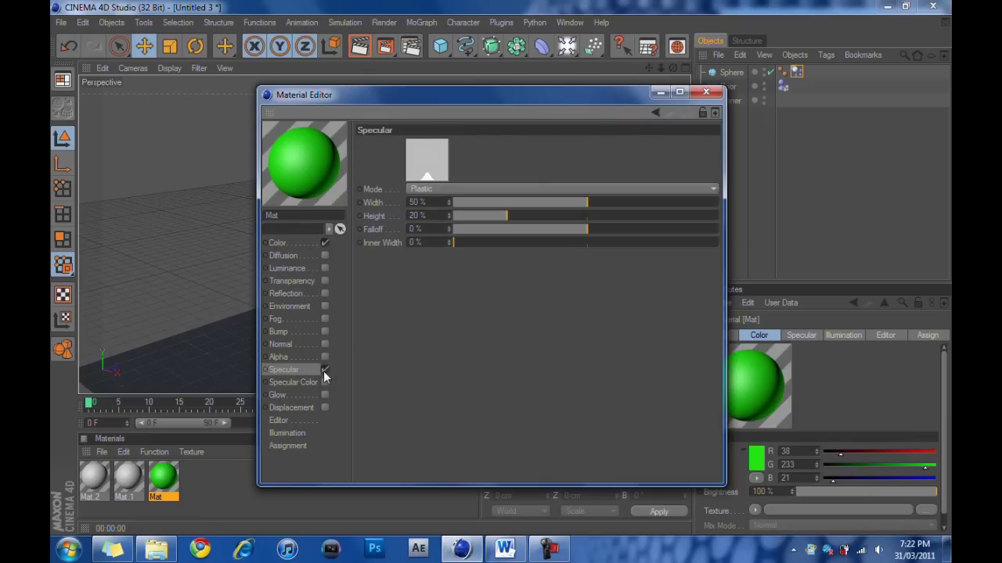
pyautogui.click(325, 370)
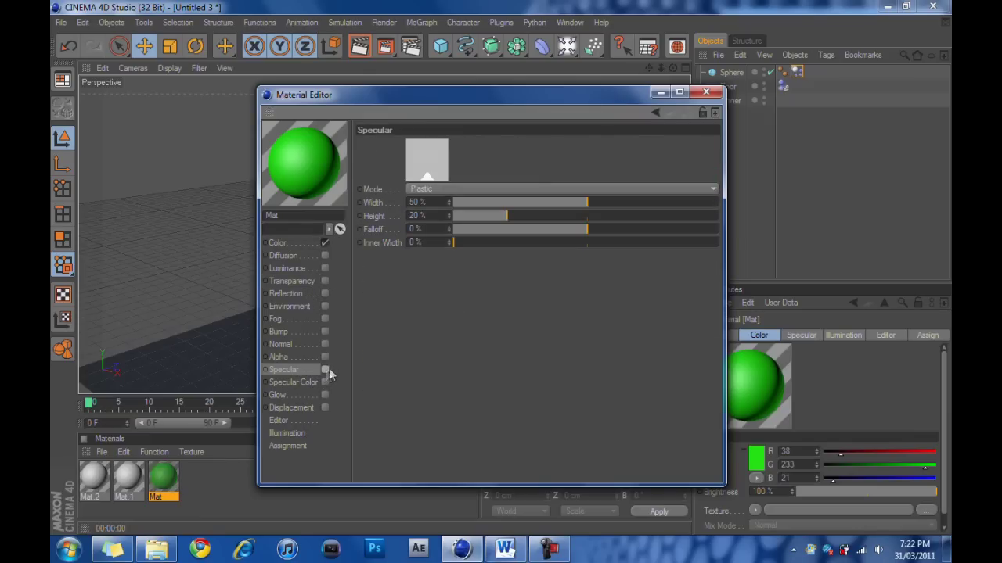
pyautogui.click(292, 294)
pyautogui.click(325, 294)
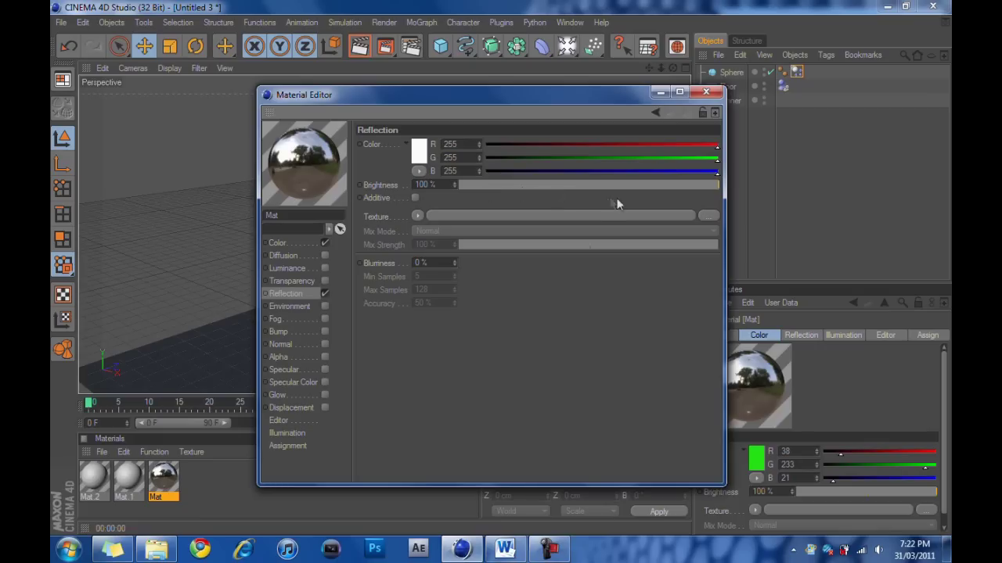
pyautogui.click(589, 187)
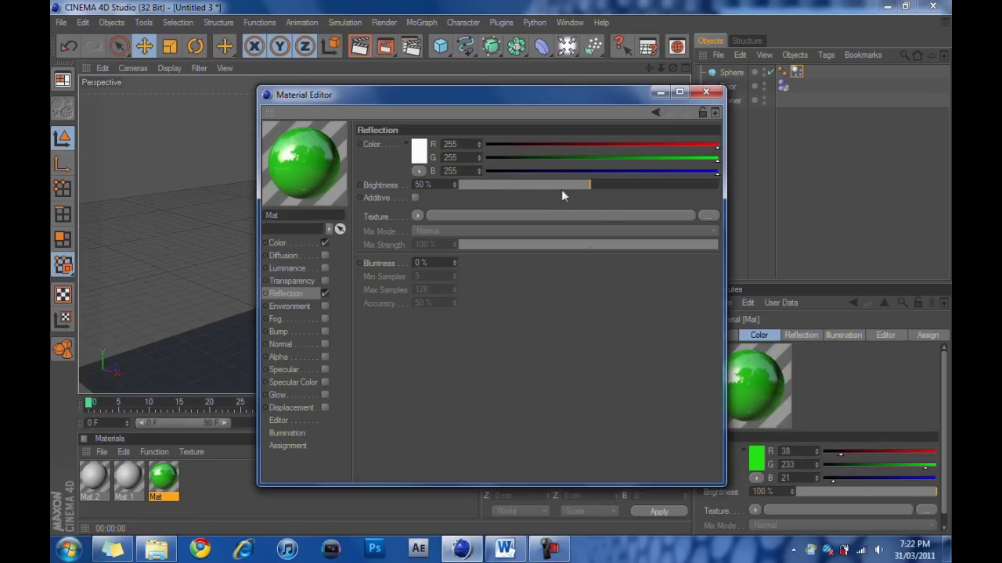
# Set the green material's reflection colour to RGB 0, 234, 0 and its reflection brightness to 50%
pyautogui.moveTo(560, 189); pyautogui.dragTo(544, 193)
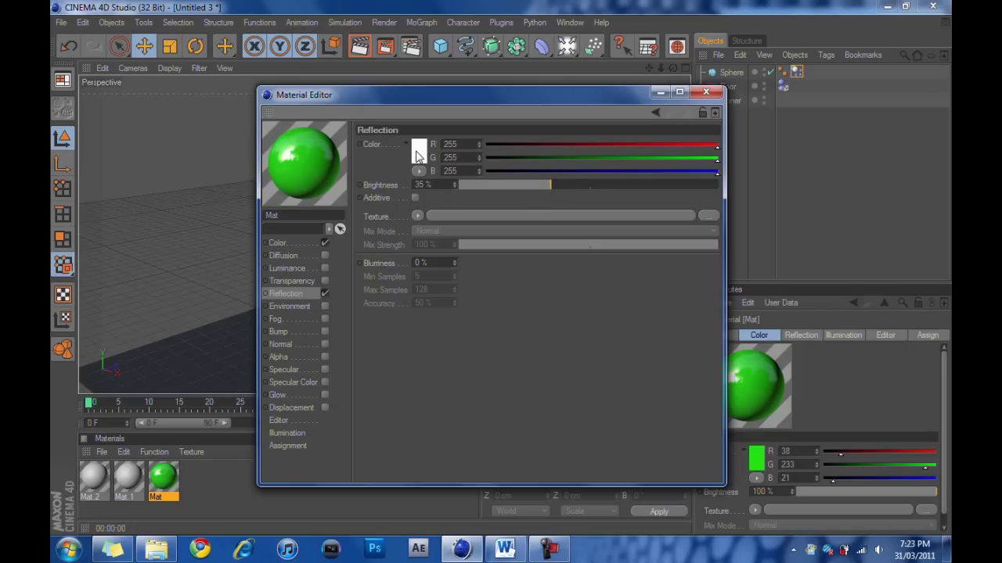
pyautogui.moveTo(714, 146); pyautogui.dragTo(485, 145)
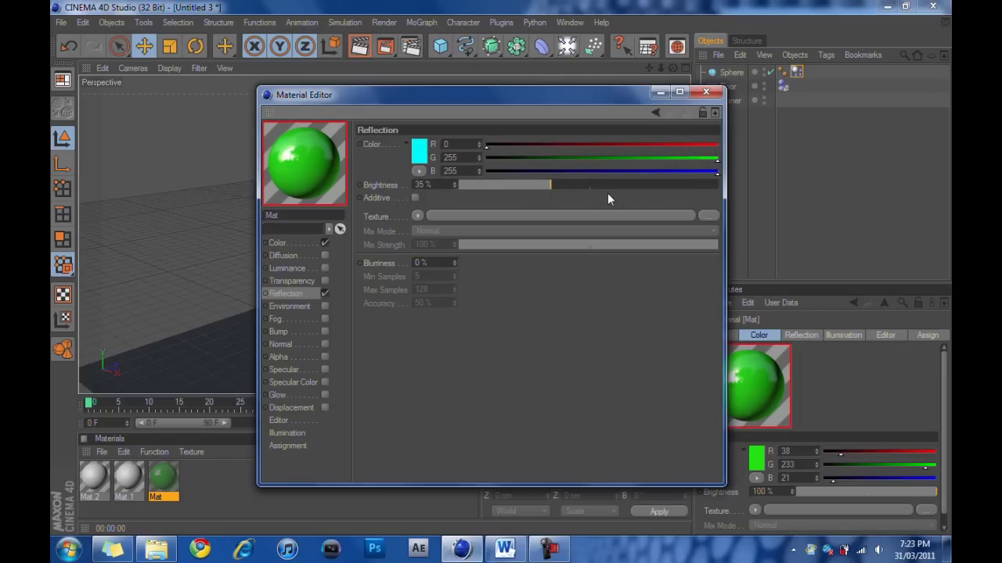
pyautogui.moveTo(716, 171); pyautogui.dragTo(485, 171)
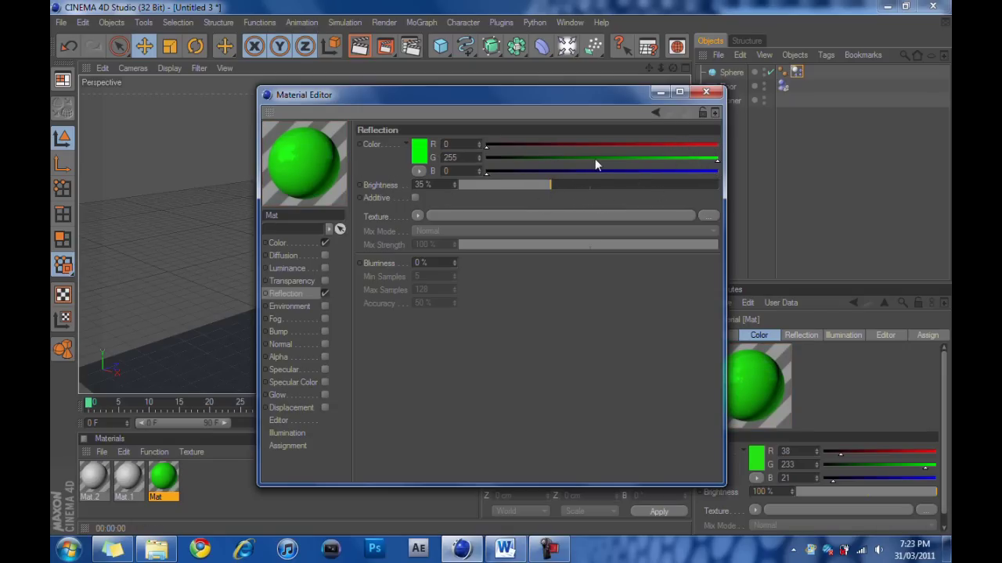
pyautogui.moveTo(592, 159); pyautogui.dragTo(698, 163)
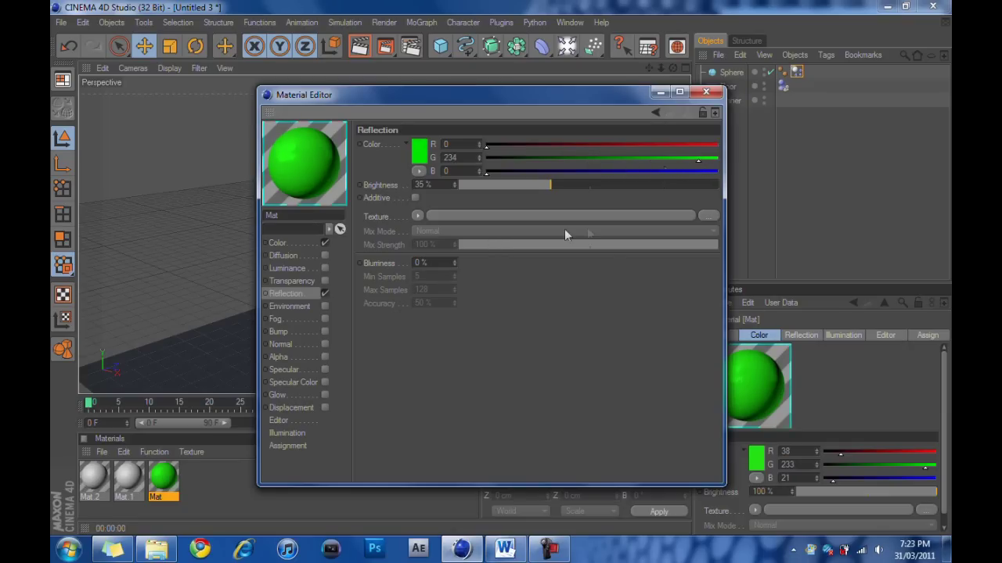
pyautogui.moveTo(554, 188); pyautogui.dragTo(615, 186)
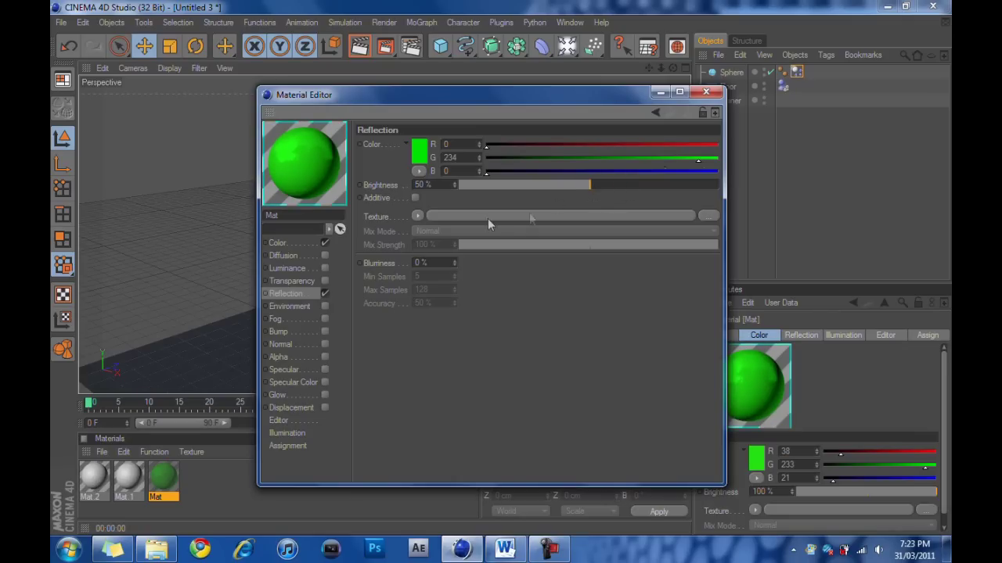
# Add a Fresnel texture to the green material's Reflection channel with mix strength 25% and close its editor
pyautogui.click(417, 216)
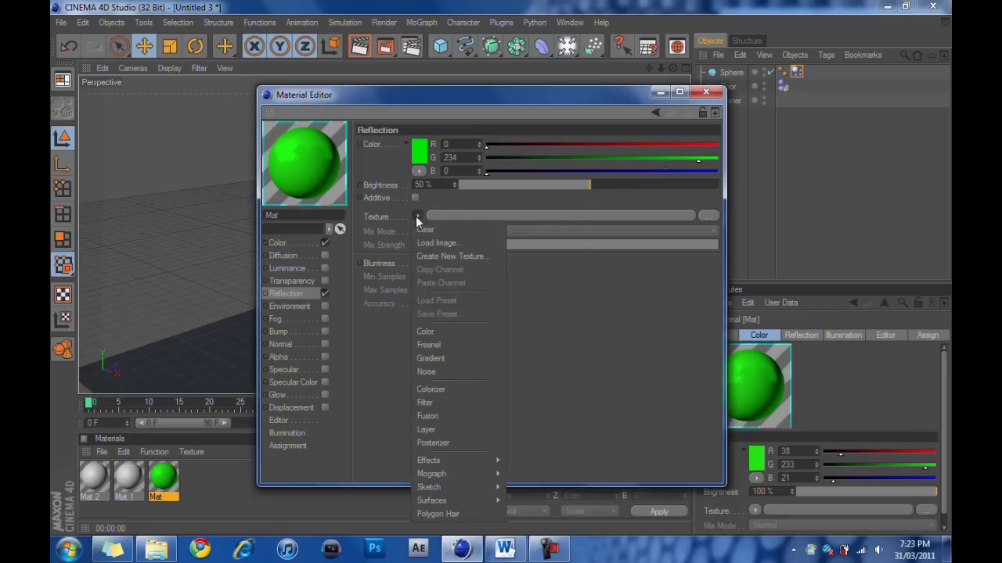
pyautogui.click(480, 243)
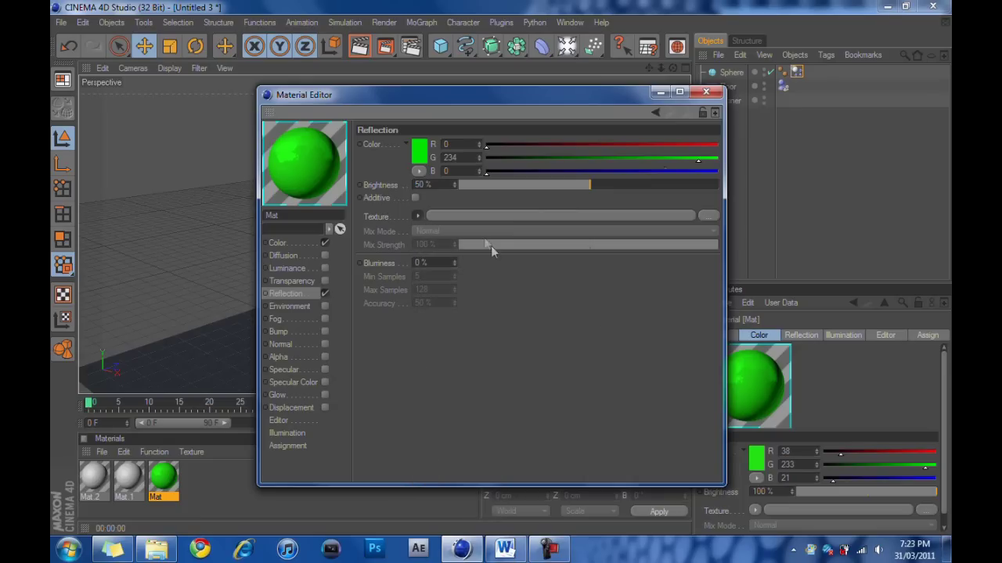
pyautogui.click(416, 216)
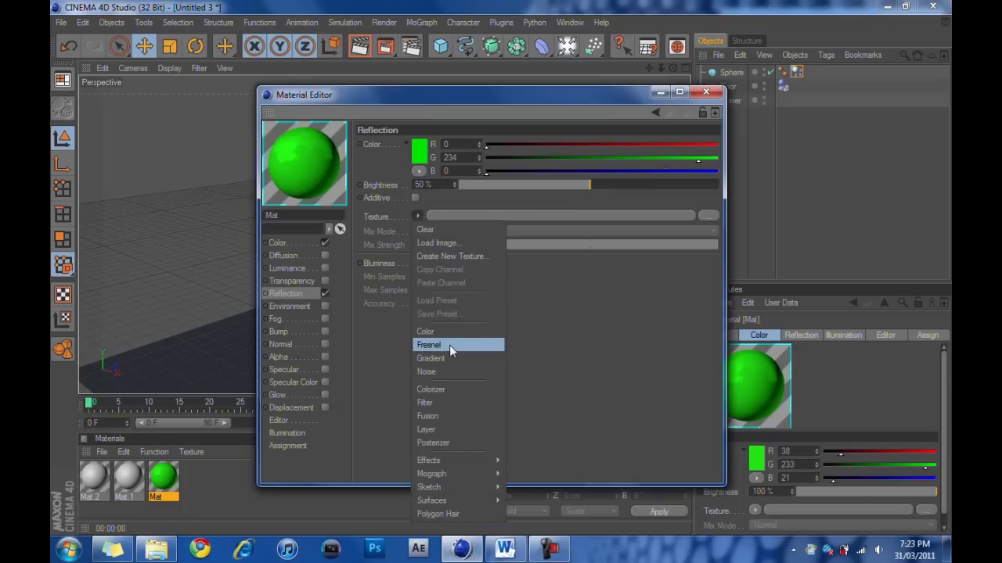
pyautogui.click(449, 345)
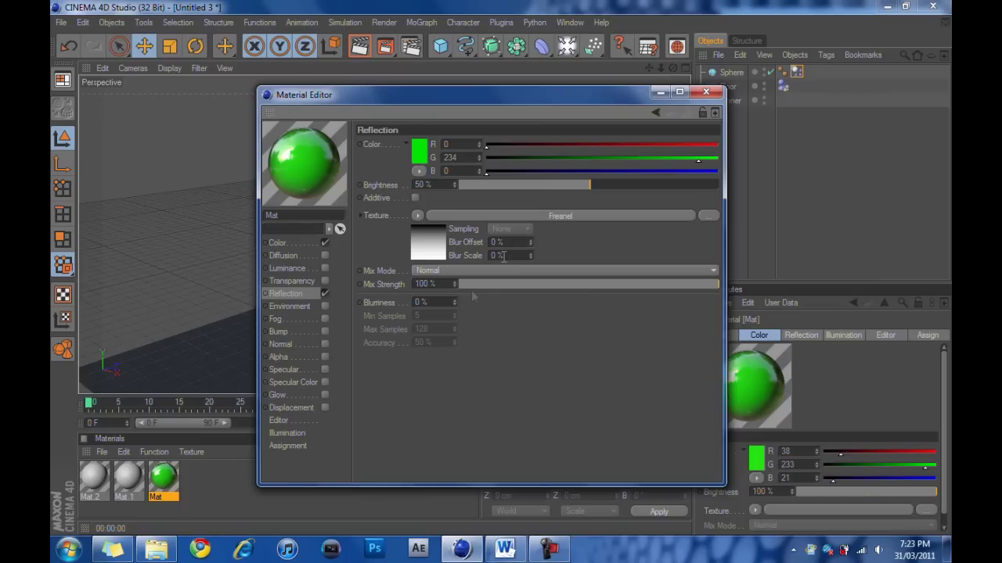
pyautogui.click(521, 288)
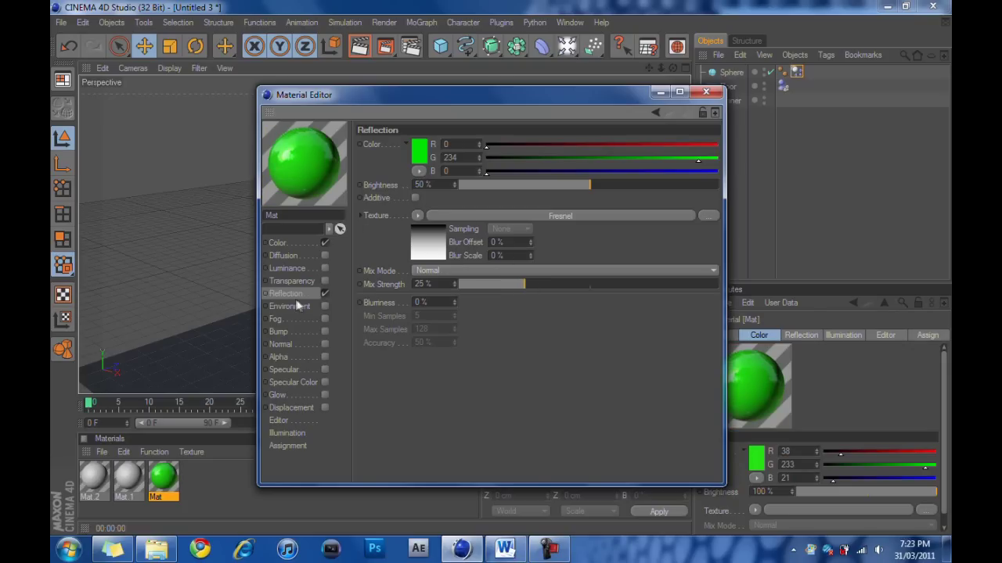
pyautogui.click(705, 92)
# Set the colour of the material Mat.1 to near-black with RGB values 21, 21, 21
pyautogui.doubleClick(130, 475)
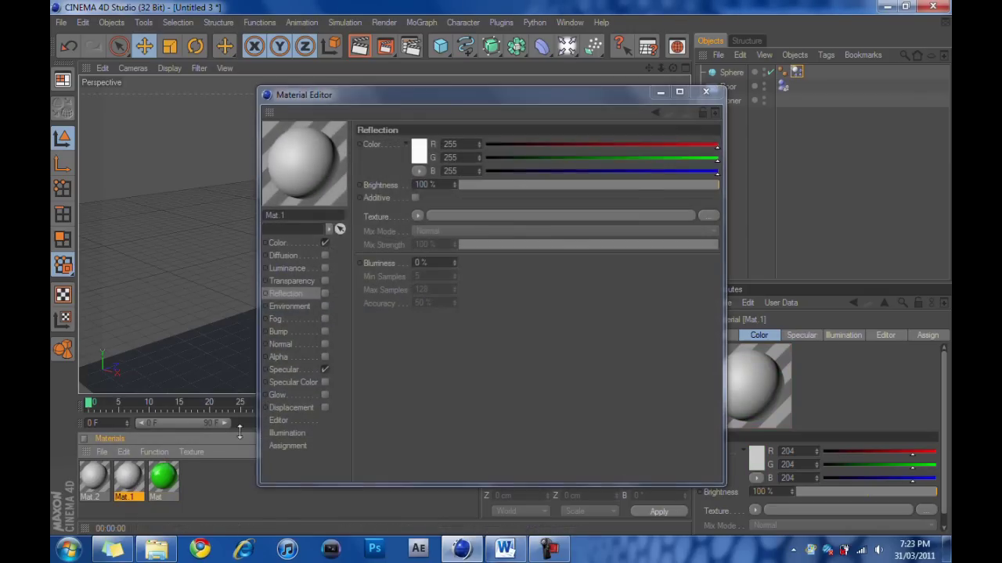
pyautogui.click(279, 242)
pyautogui.click(415, 156)
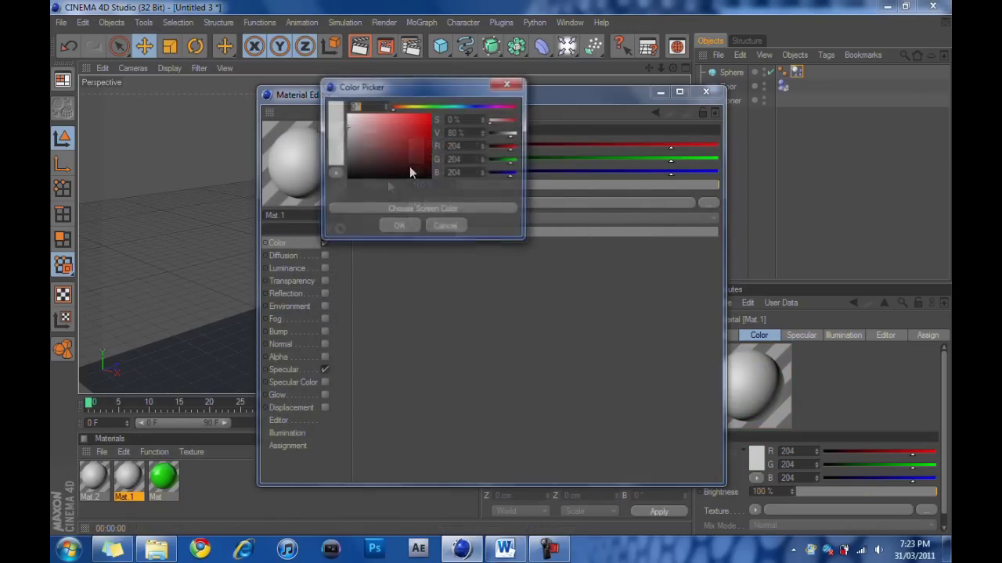
pyautogui.moveTo(409, 166); pyautogui.dragTo(326, 177)
pyautogui.click(398, 227)
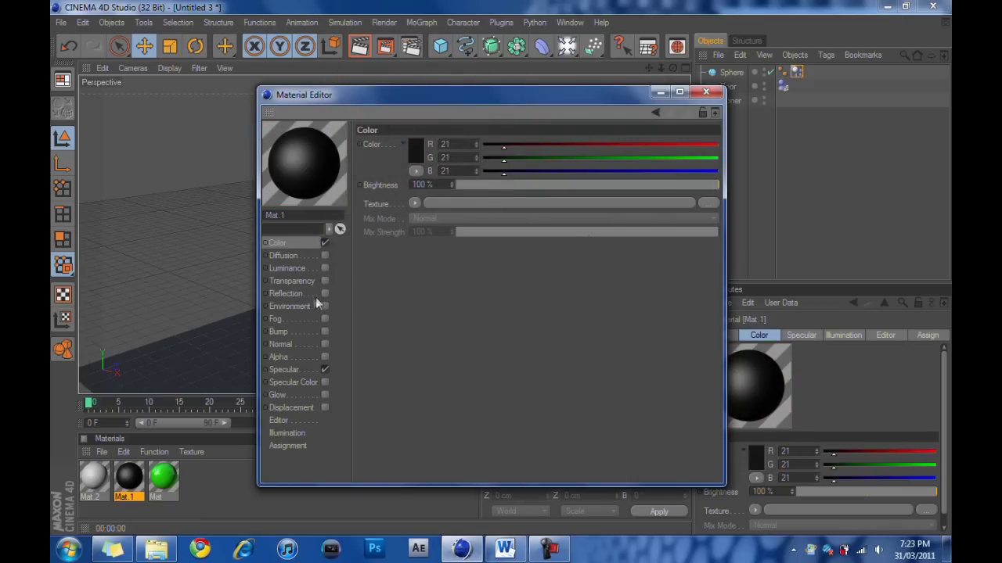
# Disable Mat.1's Specular channel and enable its Reflection channel with brightness at 35%
pyautogui.click(325, 370)
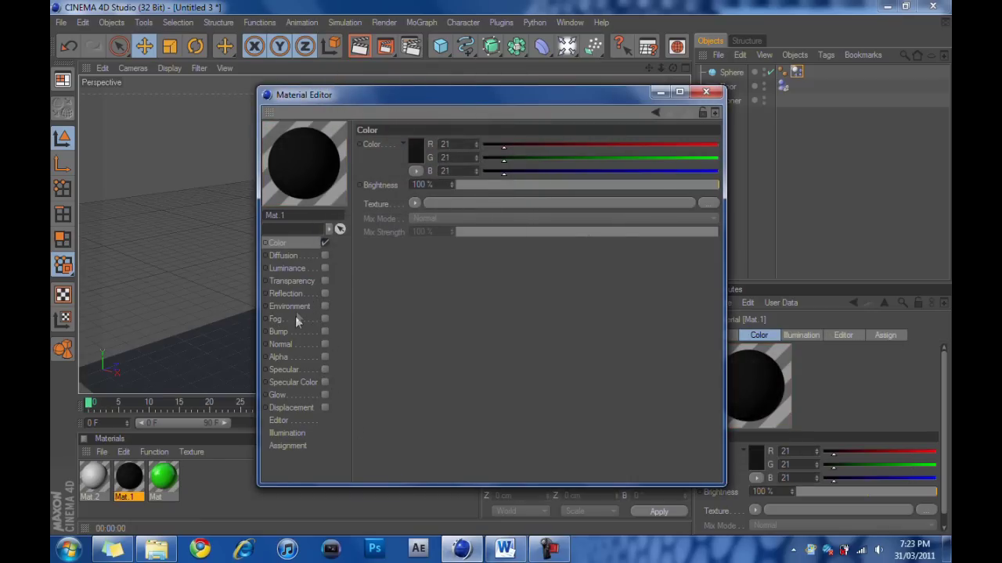
pyautogui.click(298, 294)
pyautogui.click(325, 294)
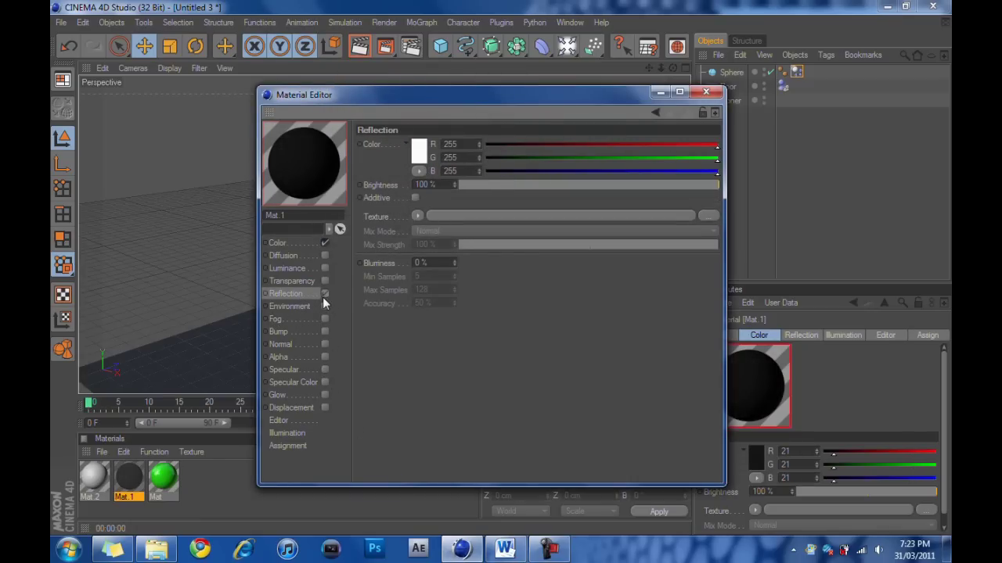
pyautogui.moveTo(567, 185)
pyautogui.mouseDown()
pyautogui.moveTo(532, 189)
pyautogui.moveTo(536, 197)
pyautogui.moveTo(501, 189)
pyautogui.moveTo(551, 194)
pyautogui.mouseUp()
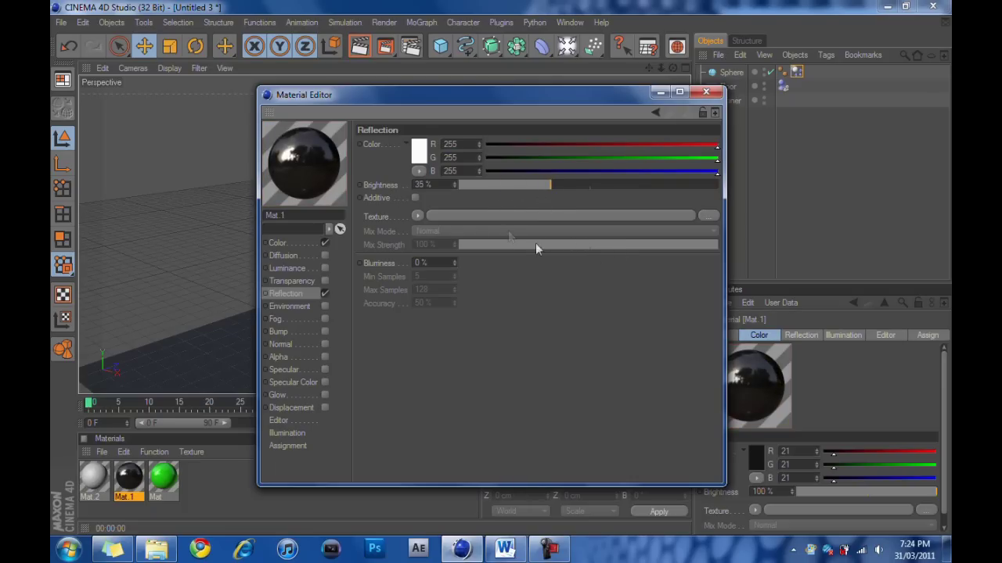
# Add a Fresnel texture to Mat.1's Reflection channel with mix strength 30%
pyautogui.click(418, 216)
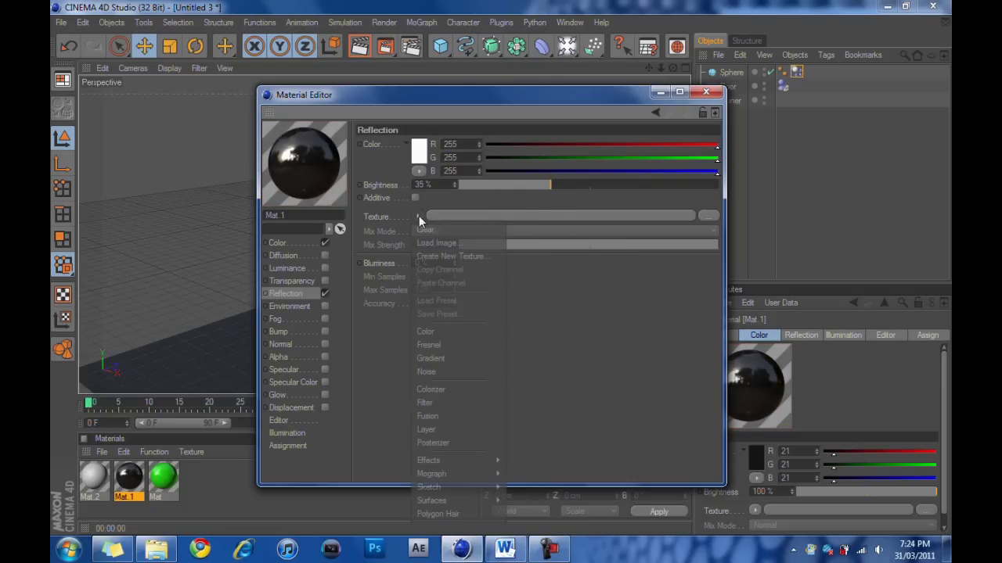
pyautogui.click(437, 345)
pyautogui.moveTo(559, 286); pyautogui.dragTo(537, 291)
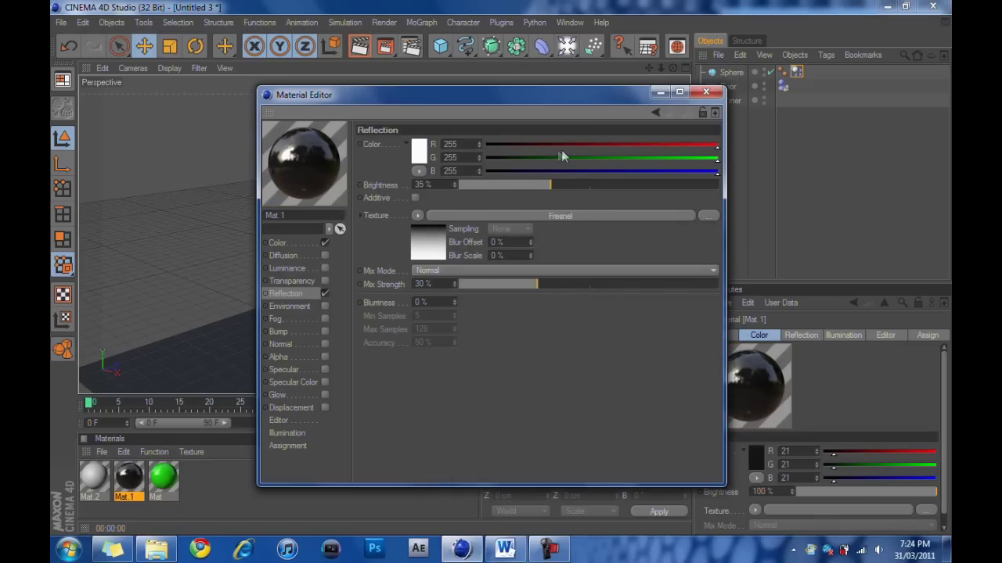
# Set Mat.1's reflection colour to dark grey with RGB values 38, 38, 38 and the Fresnel mix strength to 10%
pyautogui.moveTo(558, 146); pyautogui.dragTo(554, 147)
pyautogui.click(419, 150)
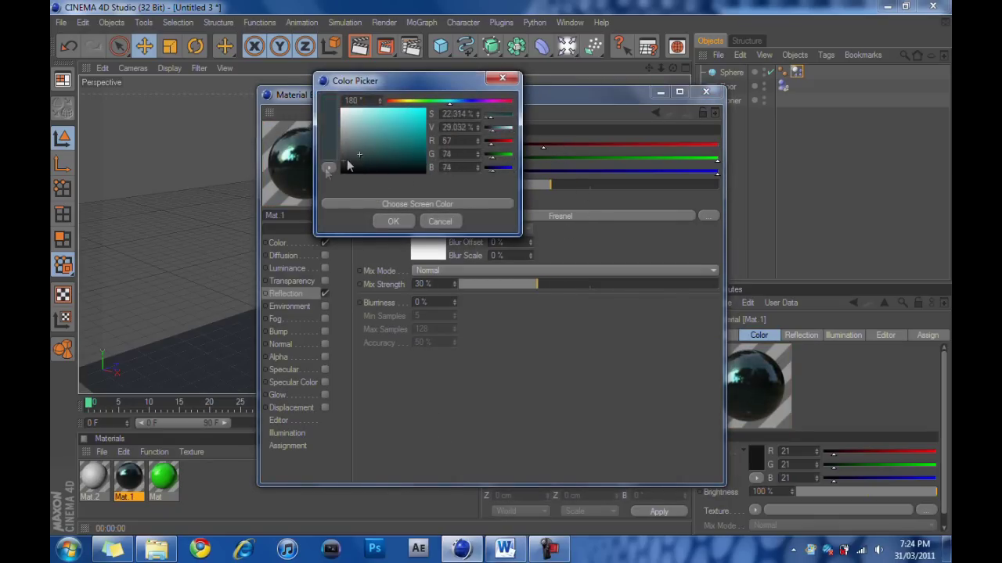
pyautogui.moveTo(398, 86); pyautogui.dragTo(493, 94)
pyautogui.moveTo(438, 176); pyautogui.dragTo(416, 171)
pyautogui.click(488, 229)
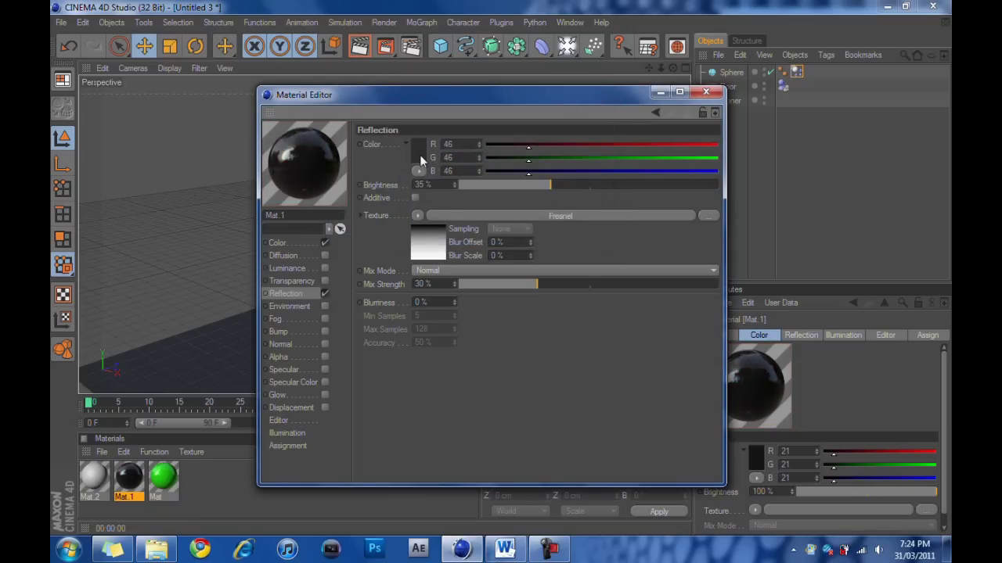
pyautogui.click(422, 162)
pyautogui.moveTo(343, 162); pyautogui.dragTo(343, 155)
pyautogui.click(395, 221)
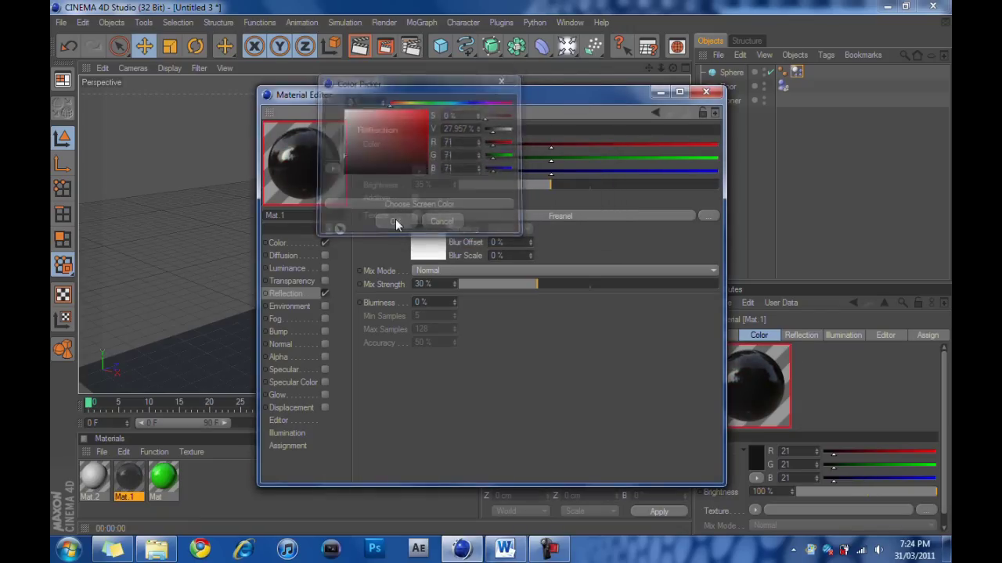
pyautogui.click(419, 171)
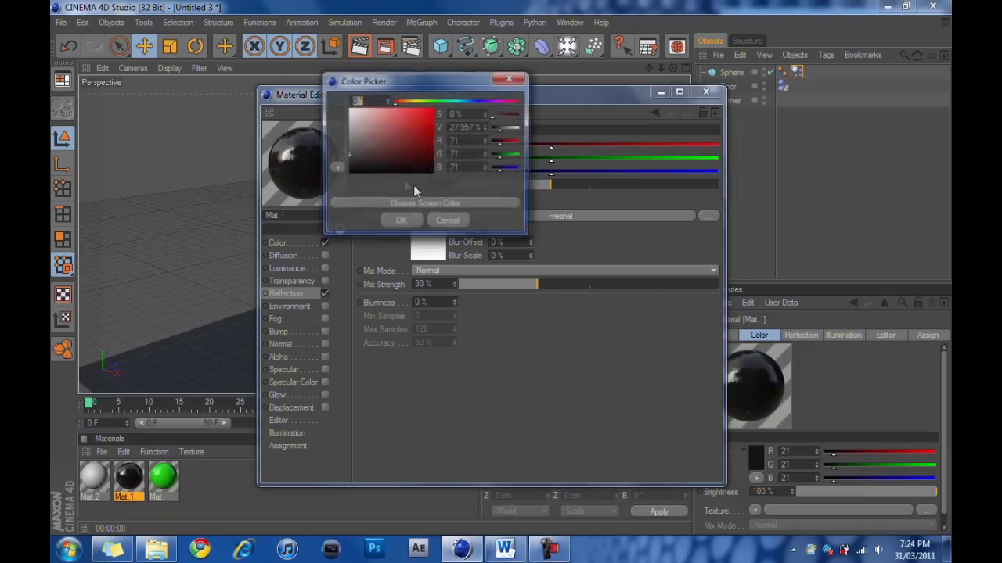
pyautogui.moveTo(349, 160); pyautogui.dragTo(349, 170)
pyautogui.click(401, 221)
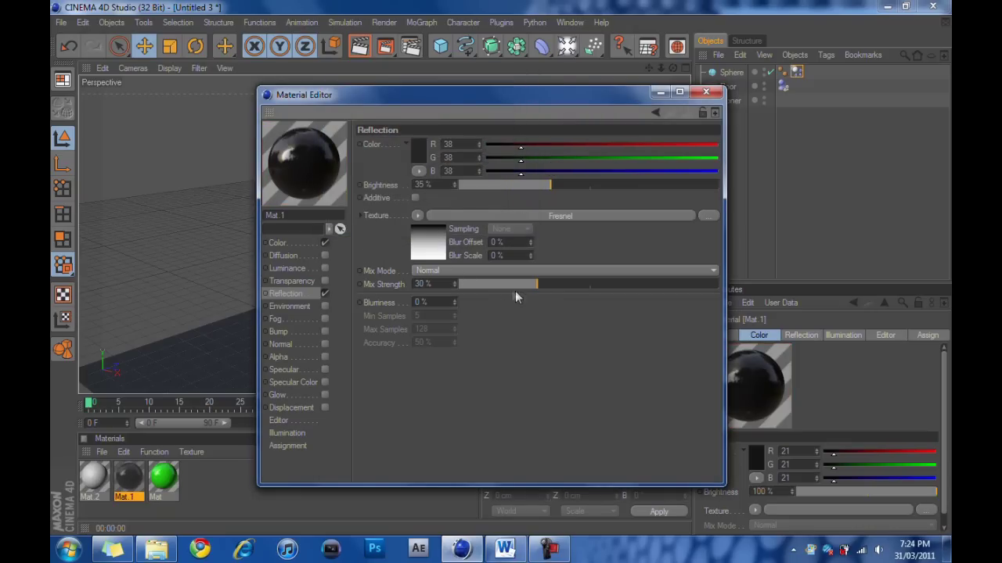
pyautogui.moveTo(515, 287); pyautogui.dragTo(491, 286)
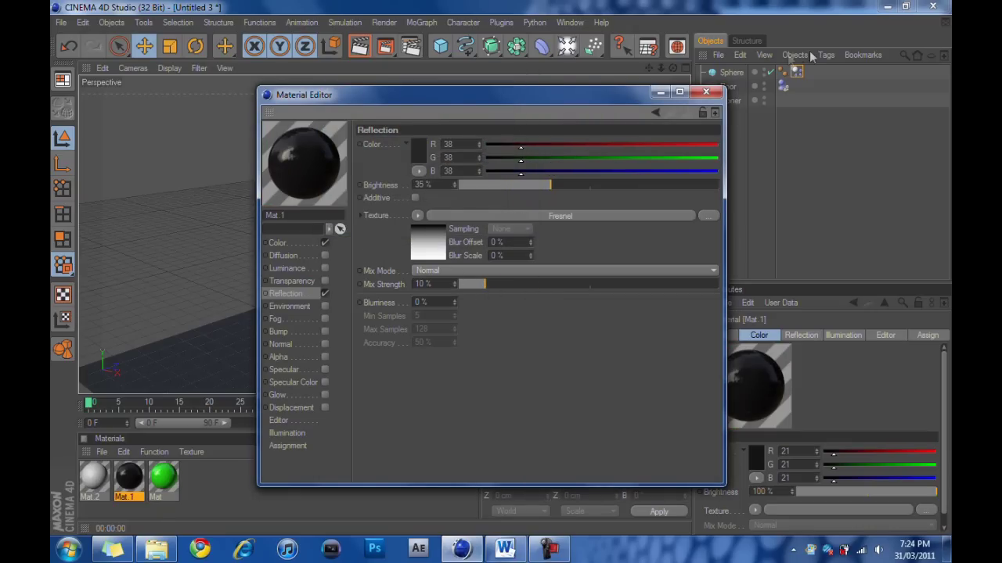
# Set Mat.1's base colour to pure black with RGB values 0, 0, 0 and close its editor
pyautogui.click(301, 242)
pyautogui.click(418, 157)
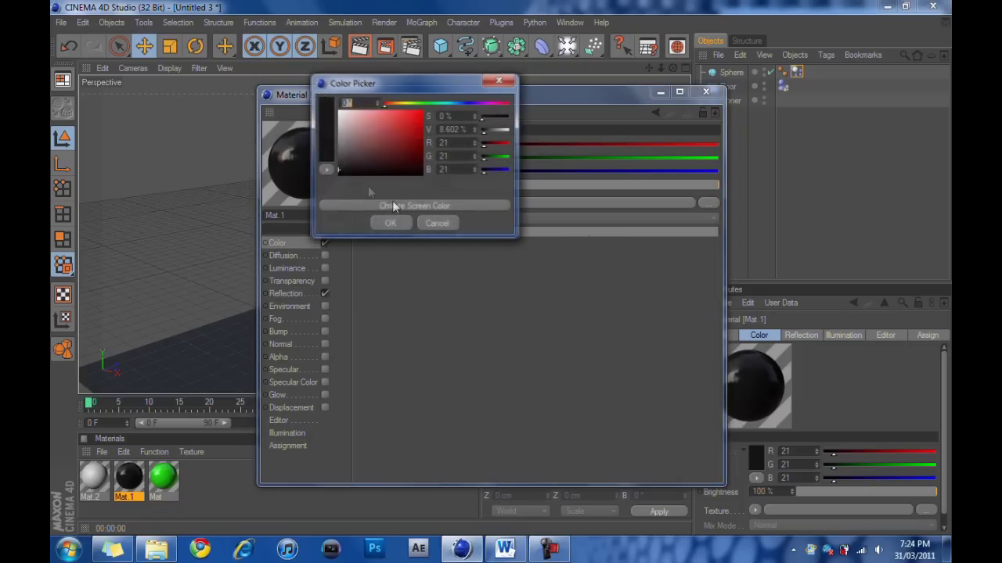
pyautogui.click(337, 175)
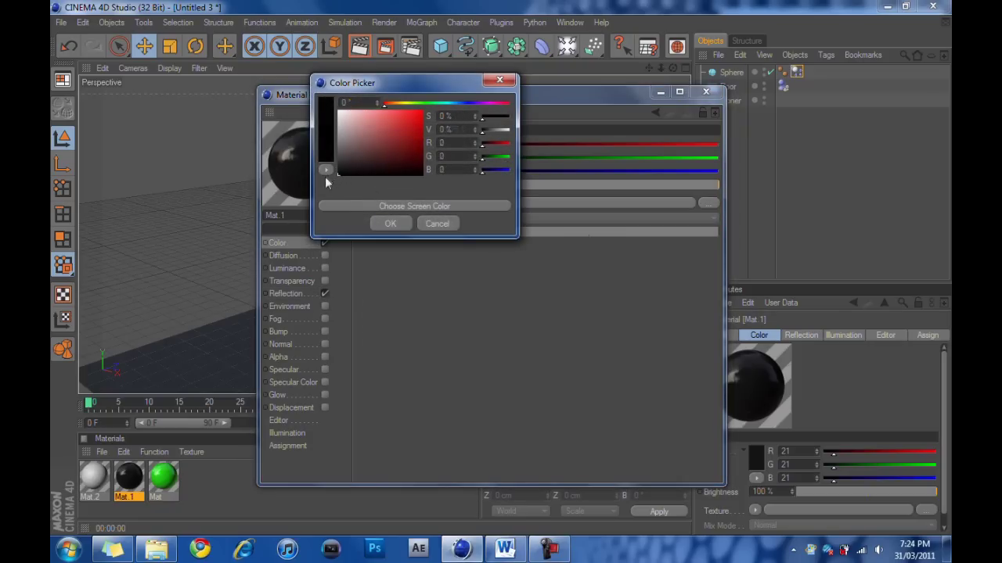
pyautogui.click(390, 223)
pyautogui.click(705, 92)
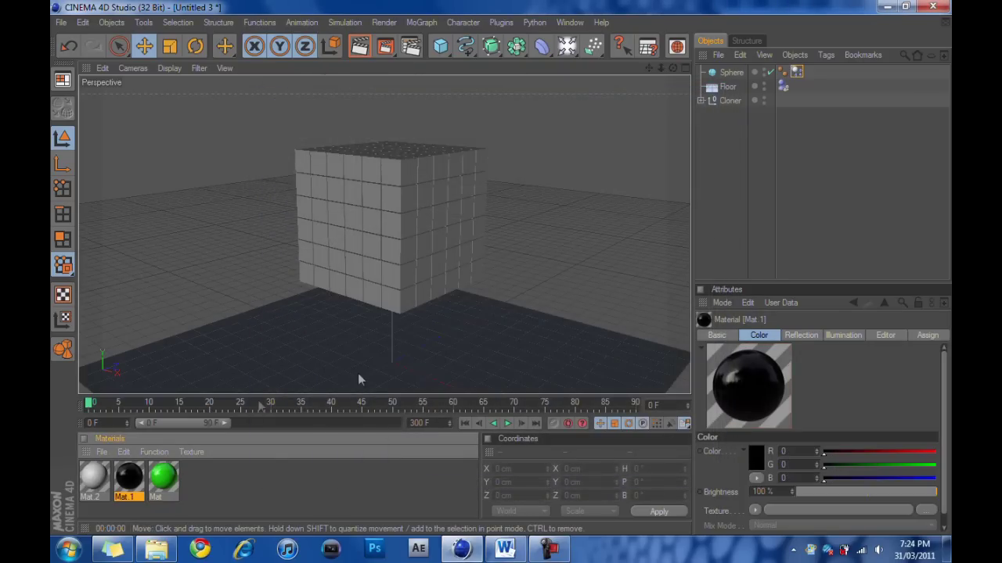
# Disable the Specular channel of the material Mat.2 and set its colour to red with RGB values 175, 15, 15
pyautogui.doubleClick(95, 479)
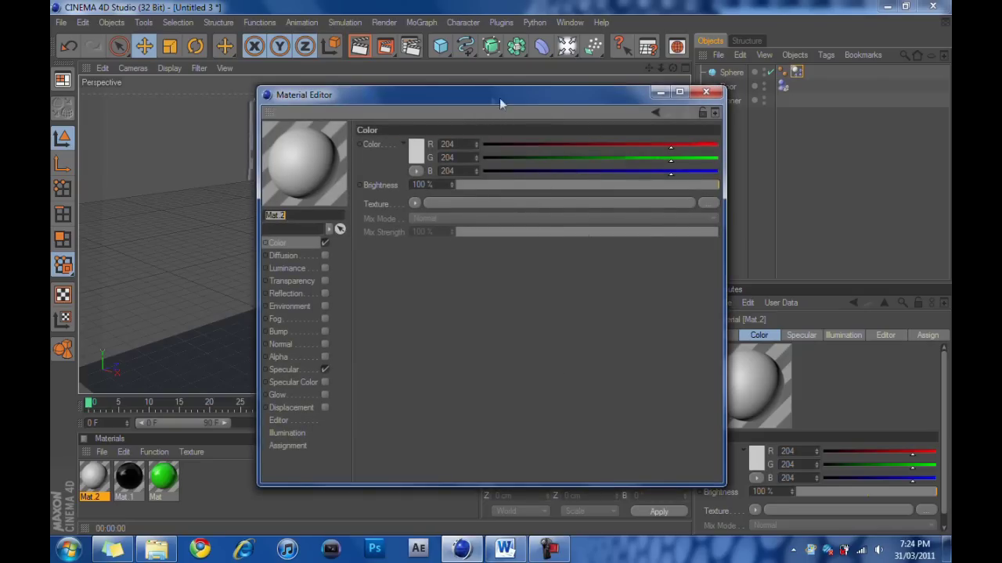
pyautogui.moveTo(499, 98); pyautogui.dragTo(734, 105)
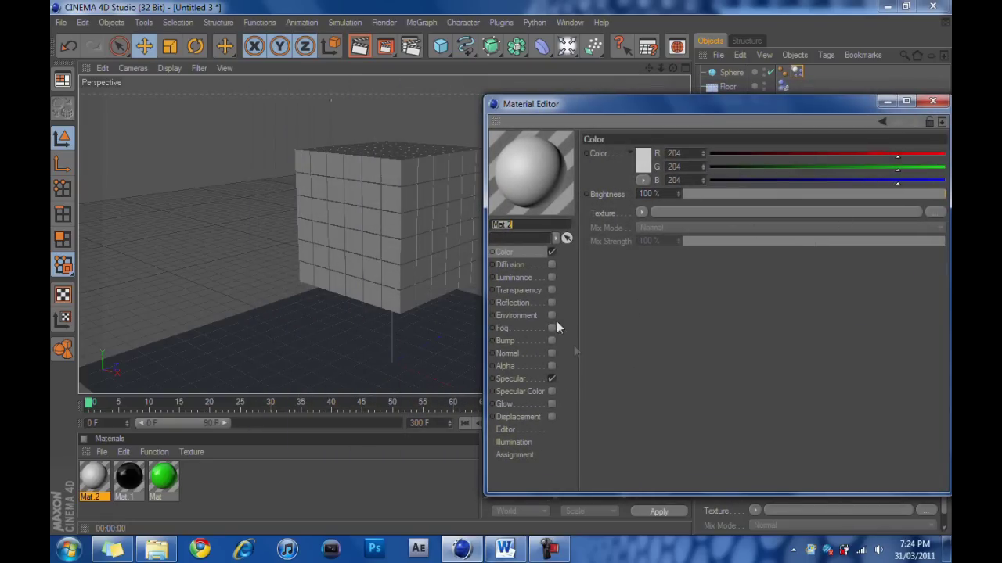
pyautogui.click(551, 379)
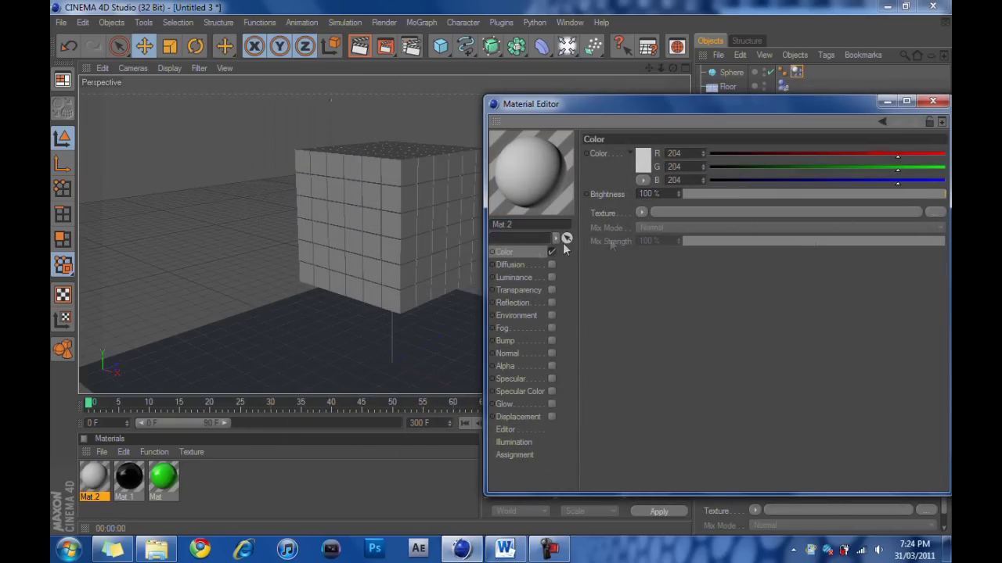
pyautogui.click(643, 161)
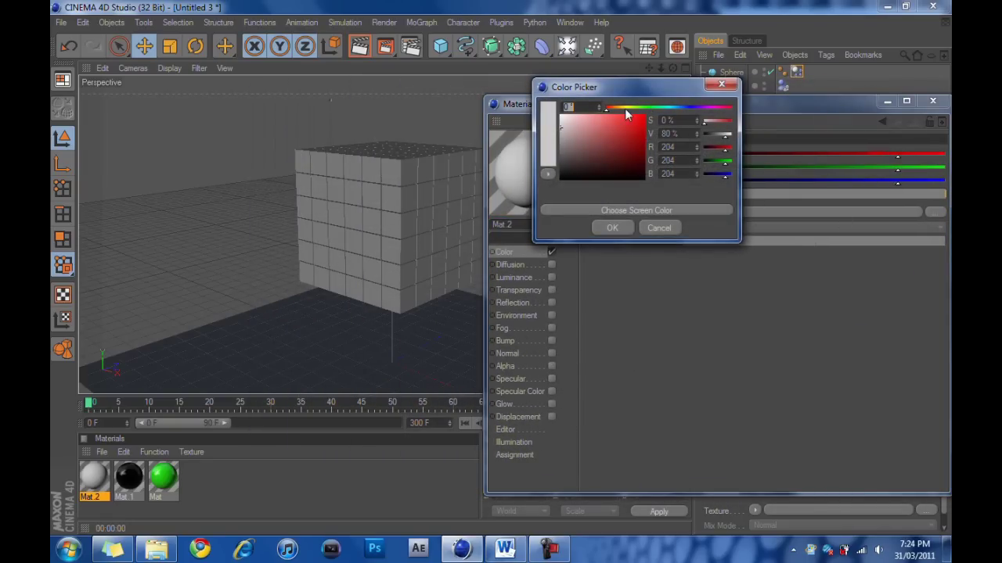
pyautogui.moveTo(623, 116); pyautogui.dragTo(637, 135)
pyautogui.click(640, 125)
pyautogui.click(612, 228)
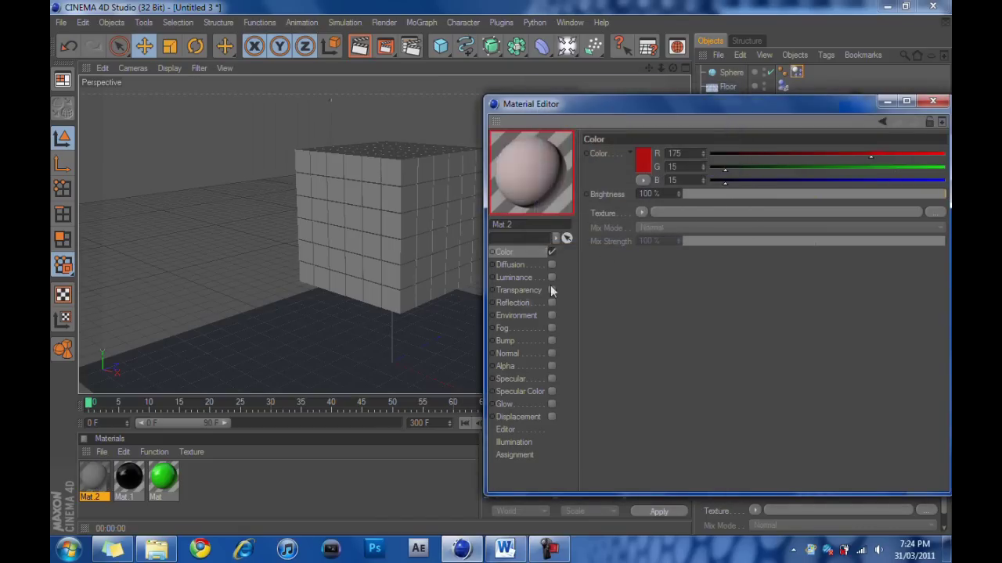
# Enable Mat.2's Reflection channel and set the reflection colour to dark red with RGB values 137, 11, 11
pyautogui.click(512, 303)
pyautogui.click(552, 303)
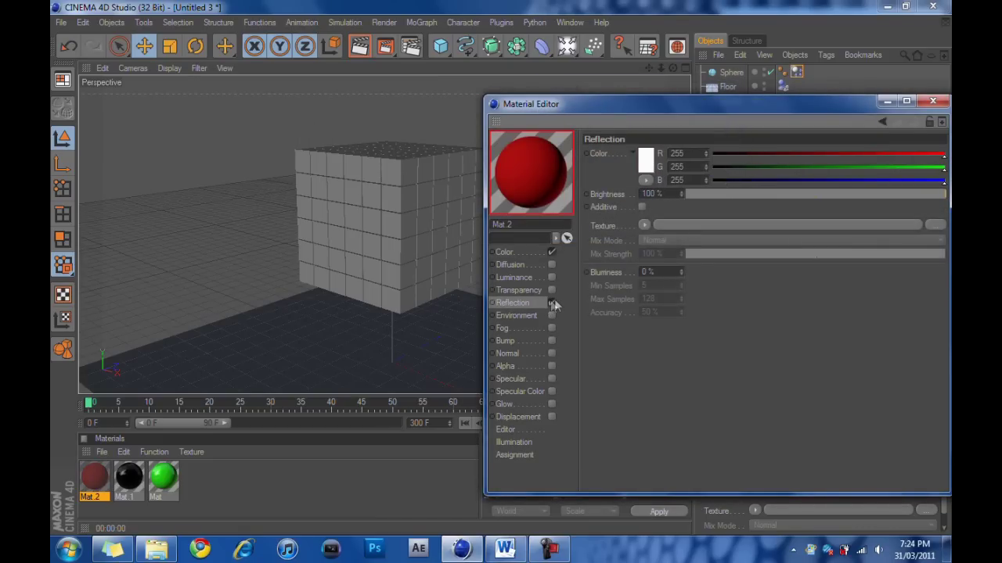
pyautogui.click(644, 164)
pyautogui.moveTo(619, 165); pyautogui.dragTo(640, 153)
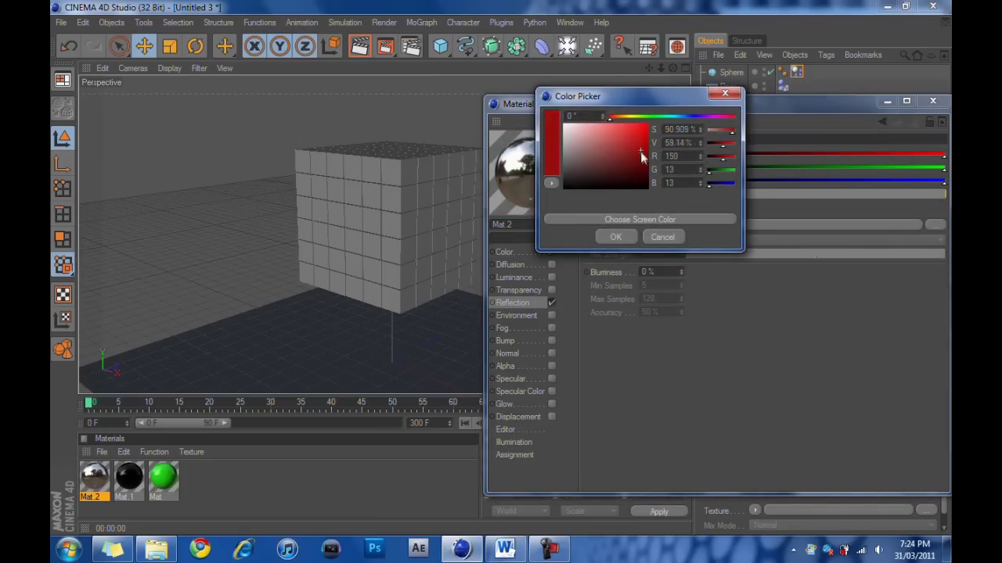
pyautogui.click(631, 237)
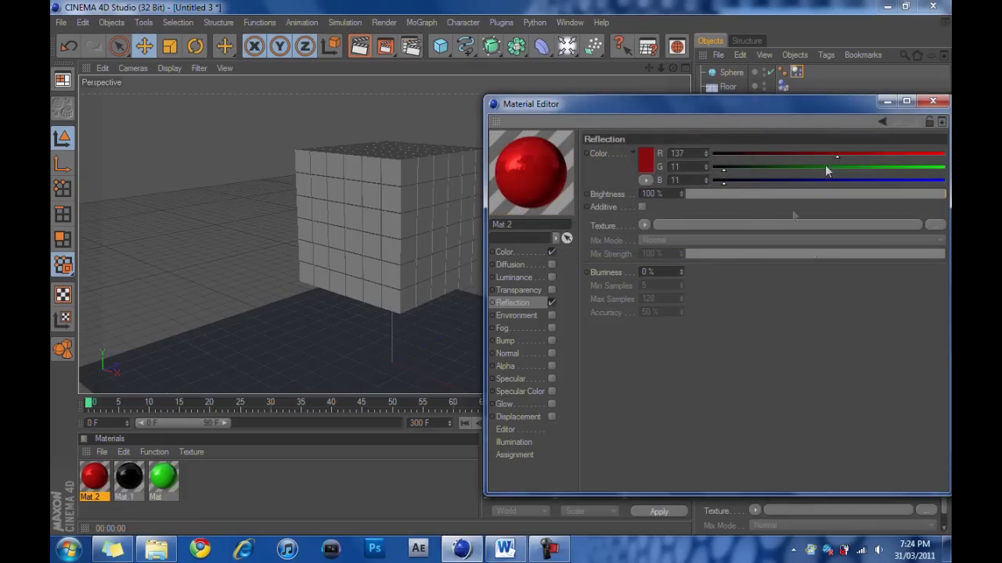
# Set Mat.2's reflection brightness to 50%, add a Fresnel texture at 25% mix strength, and close the material editor
pyautogui.moveTo(744, 200); pyautogui.dragTo(814, 207)
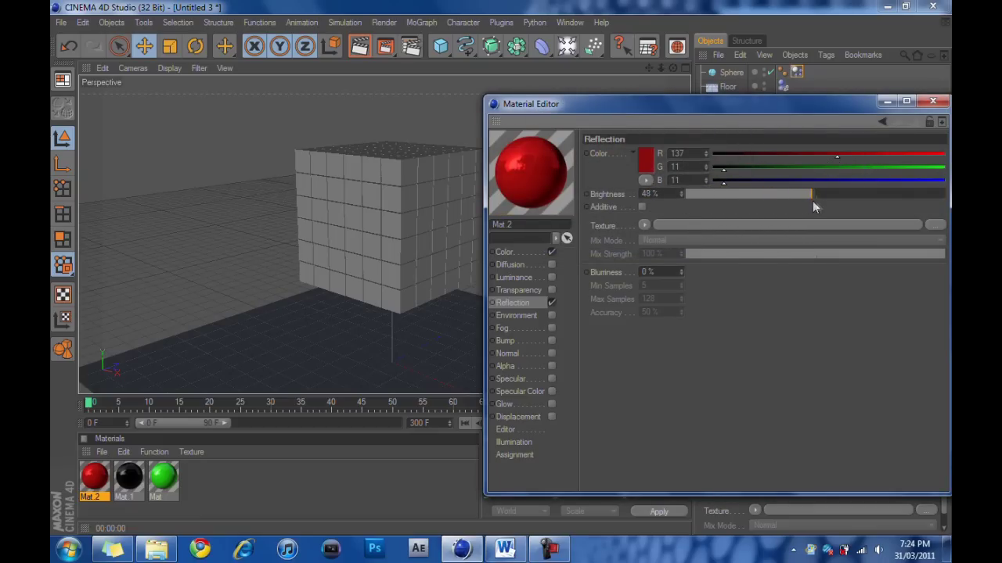
pyautogui.click(644, 225)
pyautogui.click(655, 354)
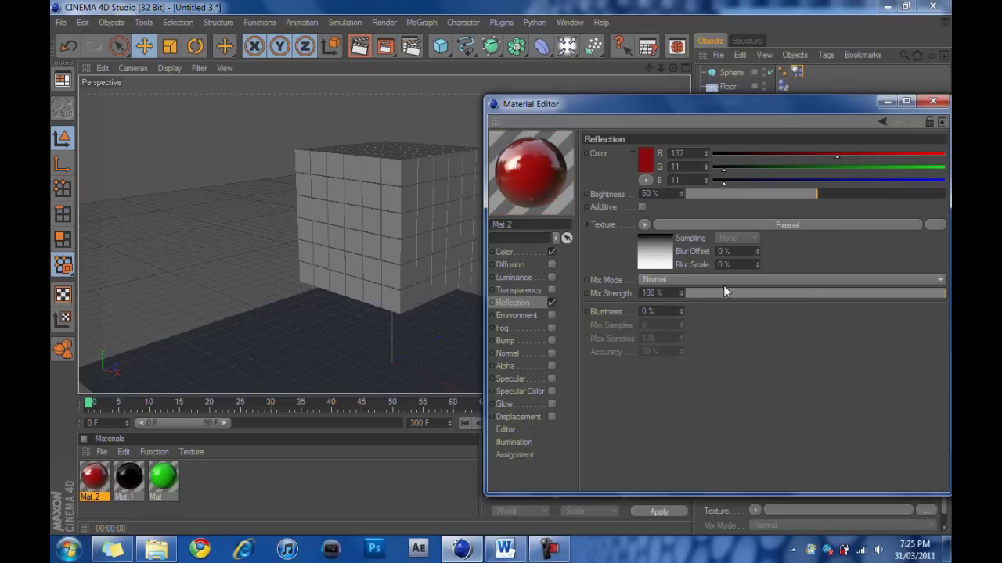
pyautogui.moveTo(777, 295); pyautogui.dragTo(742, 304)
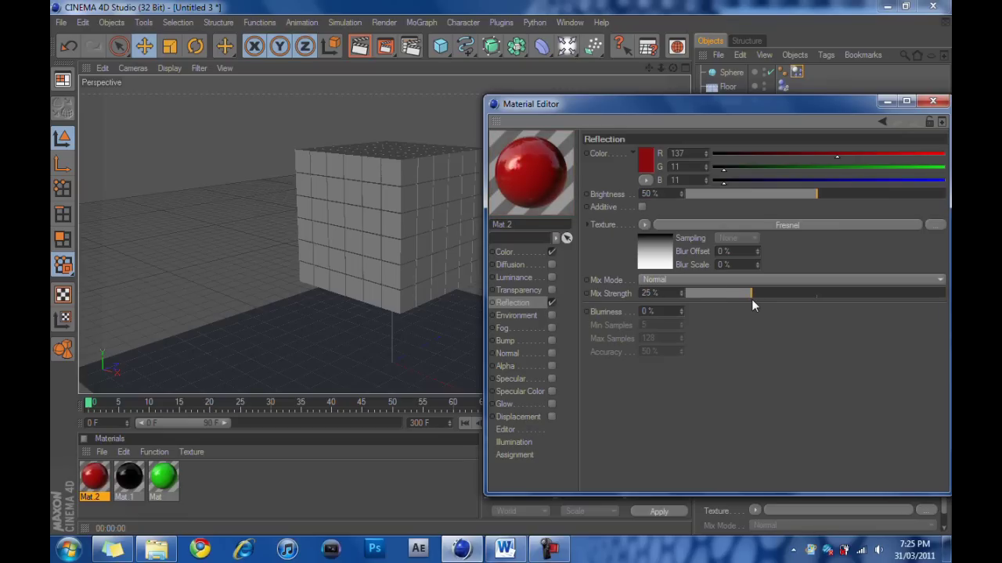
pyautogui.moveTo(811, 108); pyautogui.dragTo(681, 105)
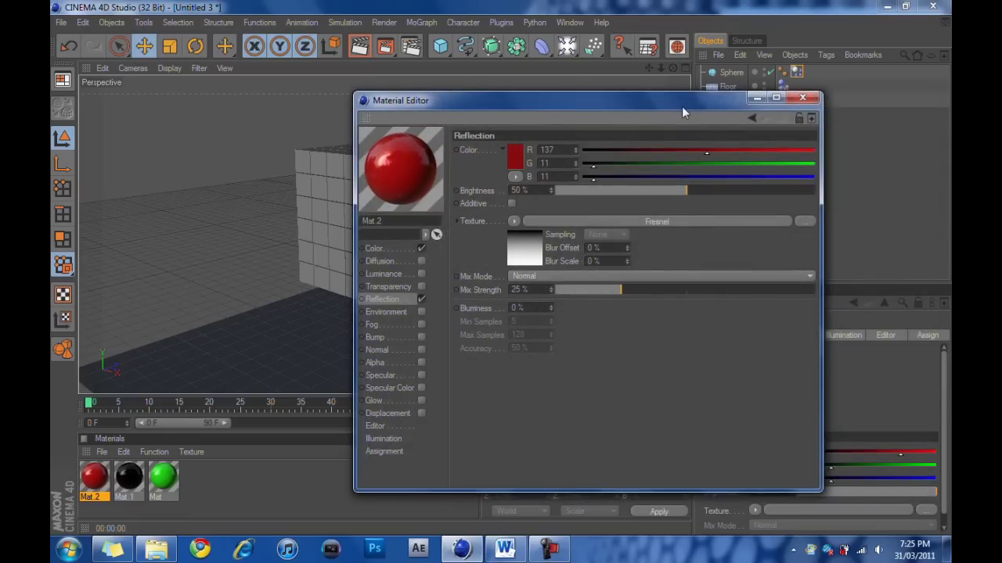
pyautogui.click(803, 98)
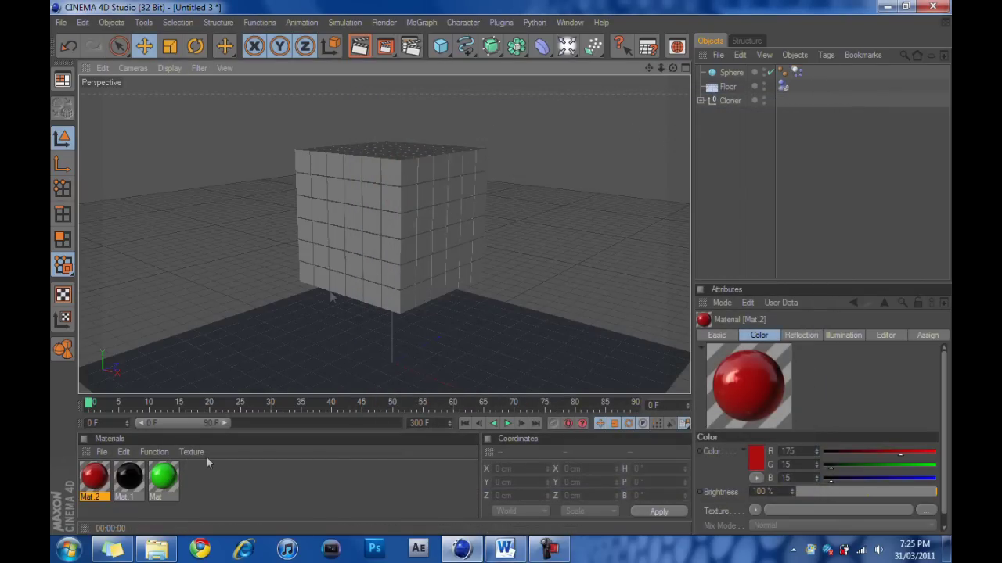
# Apply the green material Mat to the Cloner group and check the cubes inside the group
pyautogui.moveTo(159, 487); pyautogui.dragTo(725, 100)
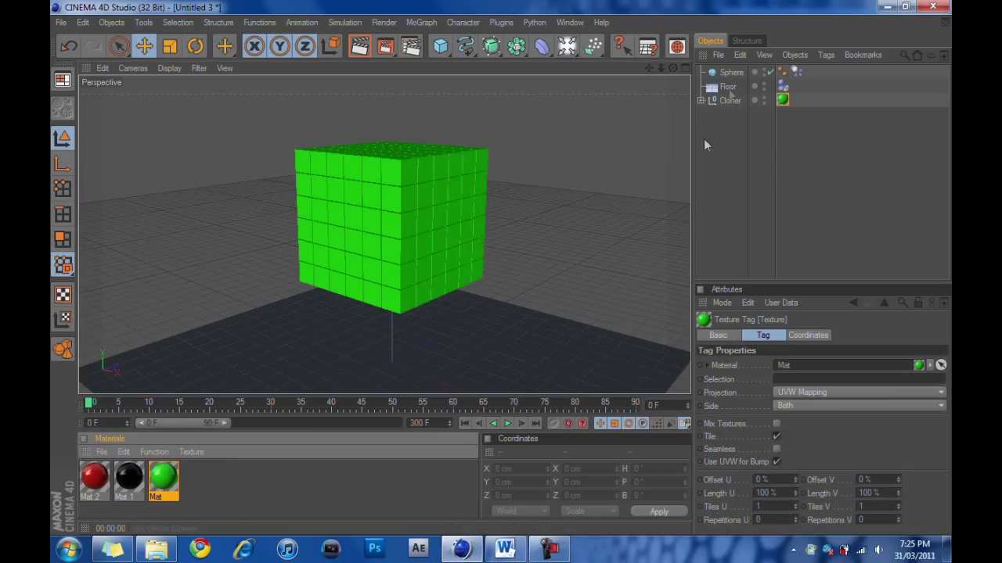
pyautogui.click(701, 100)
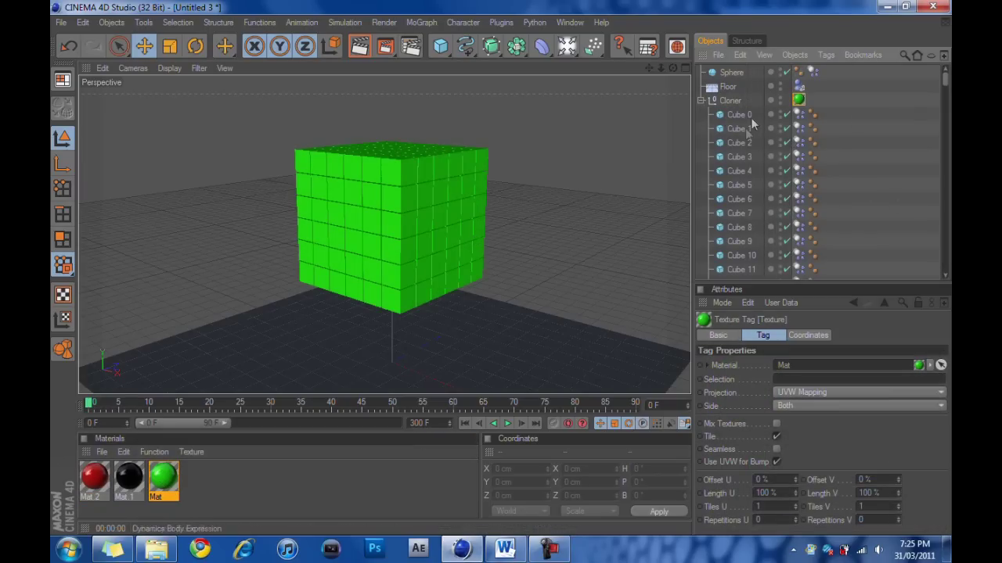
pyautogui.click(700, 100)
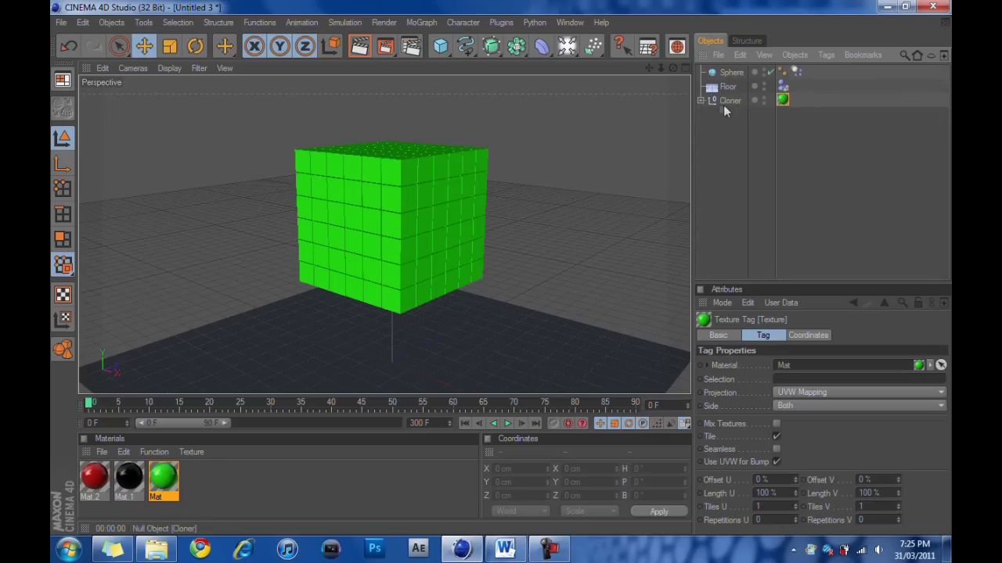
pyautogui.click(700, 101)
pyautogui.click(701, 101)
pyautogui.click(730, 101)
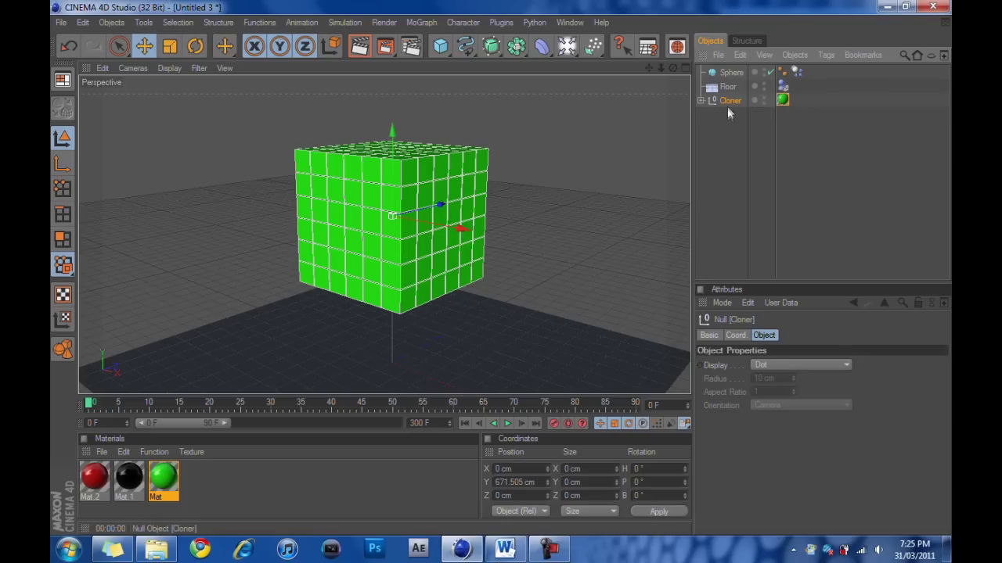
pyautogui.click(730, 112)
pyautogui.click(701, 100)
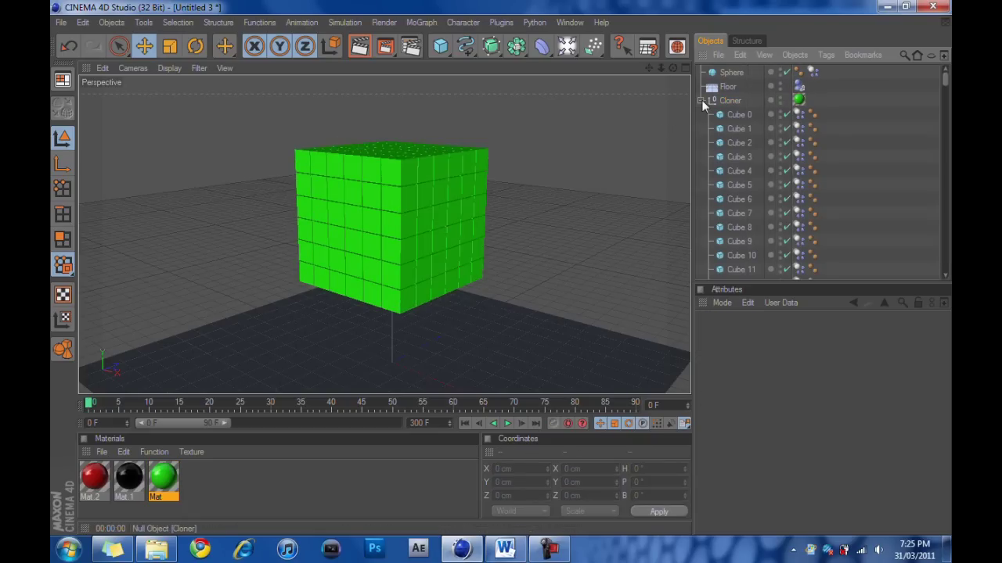
pyautogui.click(702, 101)
# Apply the black material Mat.1 to the Floor and the red material Mat.2 to the Sphere
pyautogui.click(129, 476)
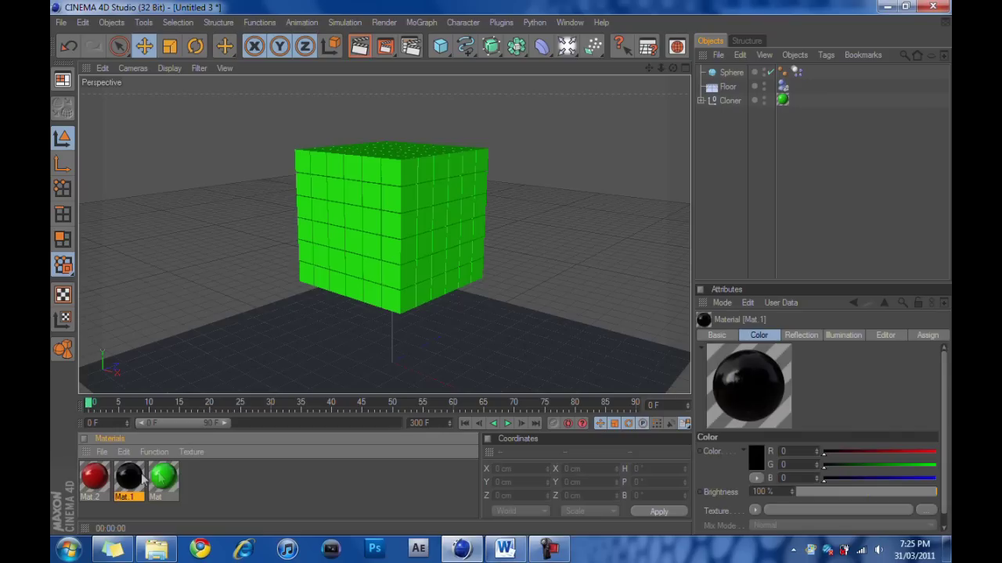
pyautogui.moveTo(297, 370); pyautogui.dragTo(726, 91)
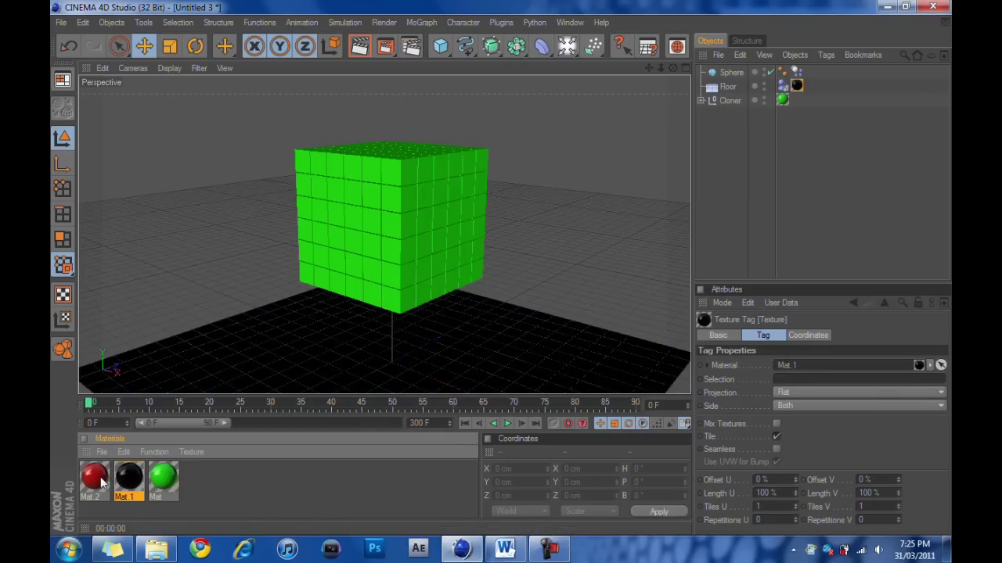
pyautogui.moveTo(98, 485); pyautogui.dragTo(704, 124)
pyautogui.moveTo(729, 76); pyautogui.dragTo(729, 75)
# Frame the cube grid and floor, play the textured simulation to check the collision, and return to the first frame
pyautogui.scroll(-5, 551, 146)
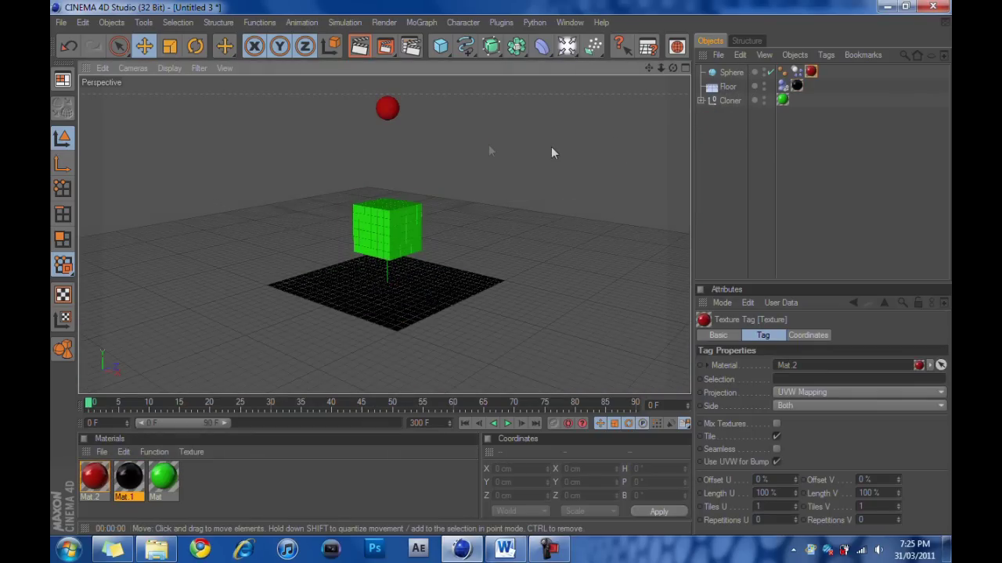
pyautogui.keyDown('alt'); pyautogui.moveTo(551, 146); pyautogui.dragTo(555, 240, button='middle'); pyautogui.keyUp('alt')
pyautogui.keyDown('alt'); pyautogui.moveTo(450, 323); pyautogui.dragTo(467, 210, button='middle'); pyautogui.keyUp('alt')
pyautogui.scroll(5, 450, 323)
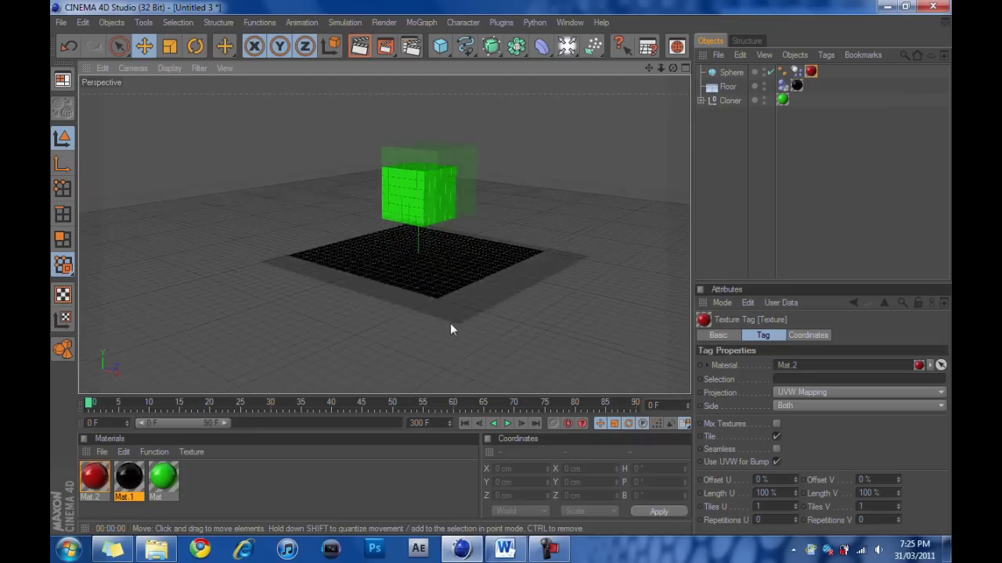
pyautogui.keyDown('alt'); pyautogui.moveTo(471, 304); pyautogui.dragTo(419, 328, button='middle'); pyautogui.keyUp('alt')
pyautogui.scroll(1, 483, 315)
pyautogui.keyDown('alt'); pyautogui.moveTo(485, 321); pyautogui.dragTo(489, 324); pyautogui.keyUp('alt')
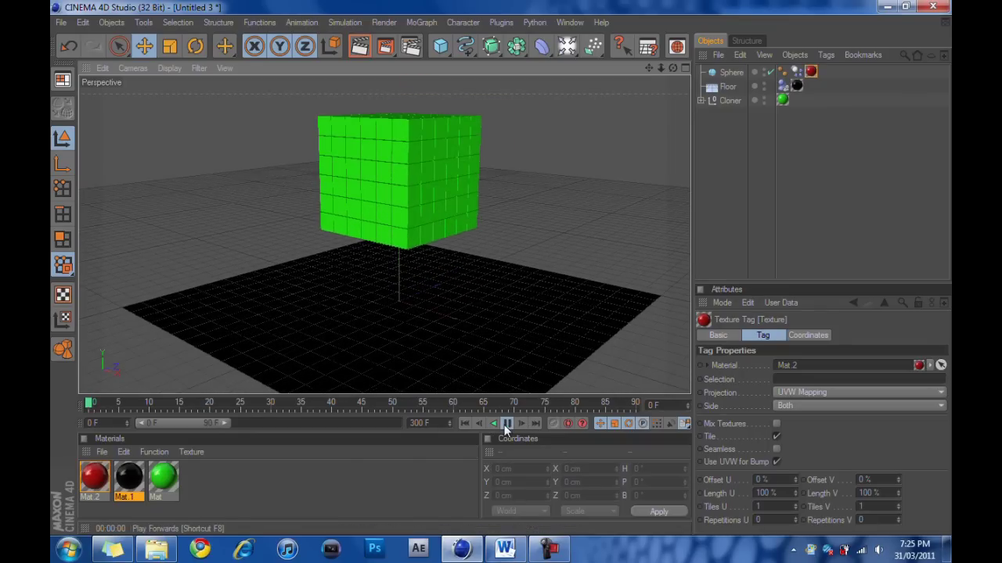
pyautogui.click(506, 423)
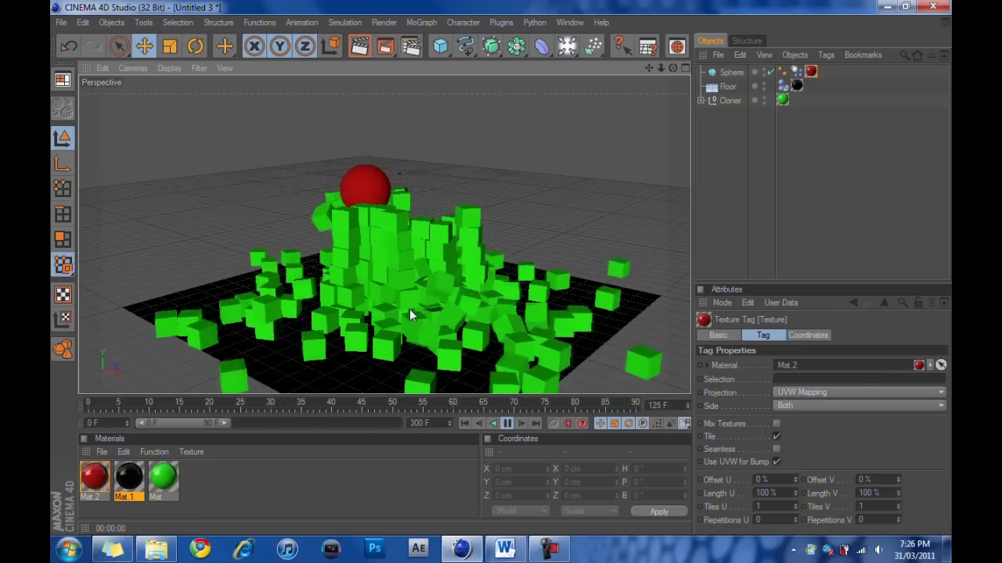
pyautogui.scroll(2, 409, 310)
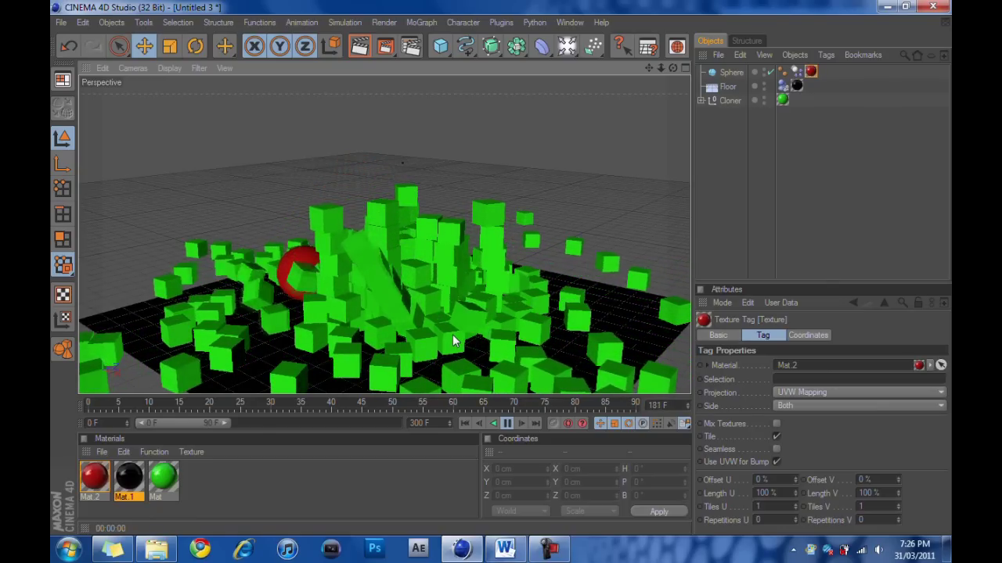
pyautogui.click(508, 423)
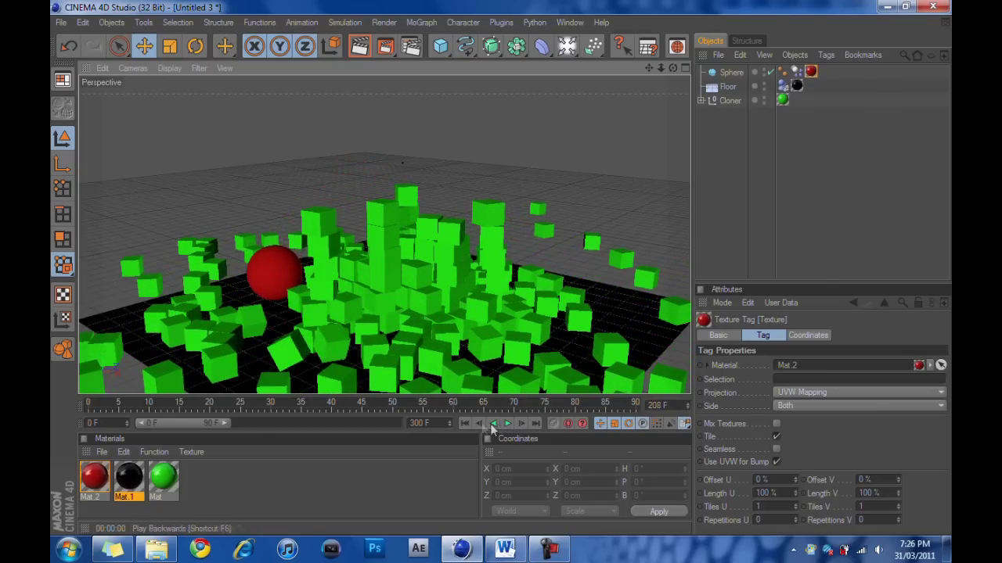
pyautogui.click(466, 423)
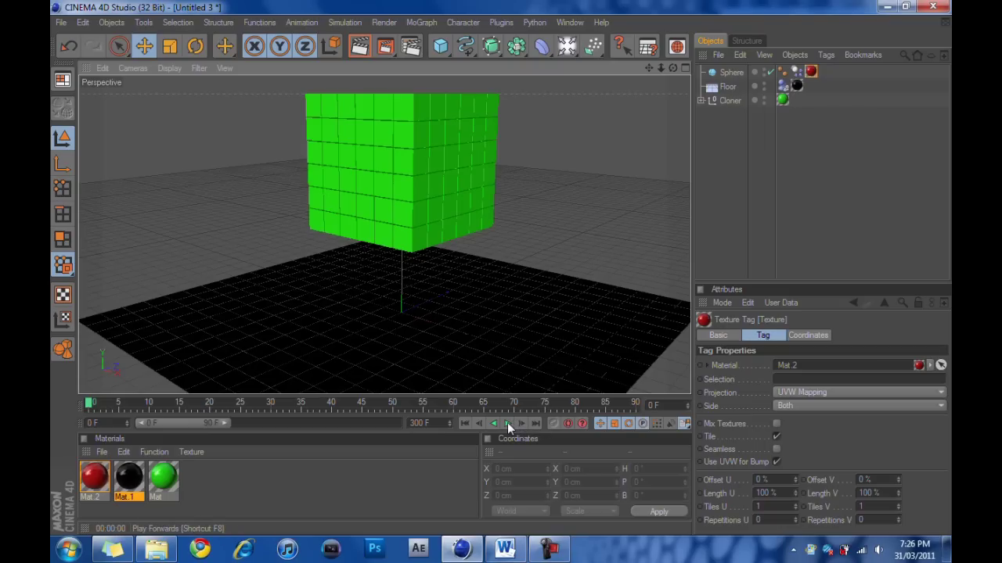
# Play the simulation to frame 43 and preview-render the view to check the materials before the impact
pyautogui.click(507, 423)
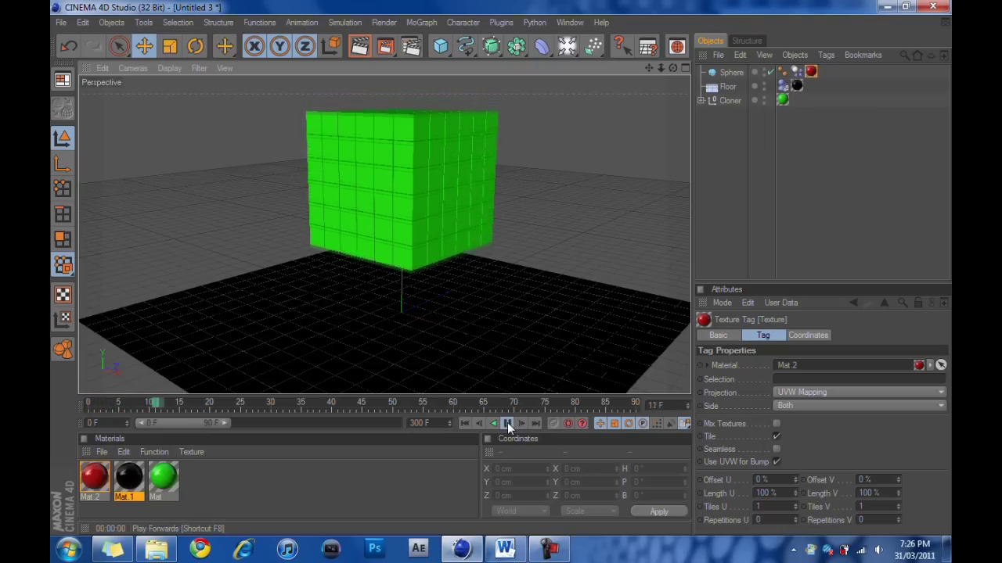
pyautogui.click(507, 423)
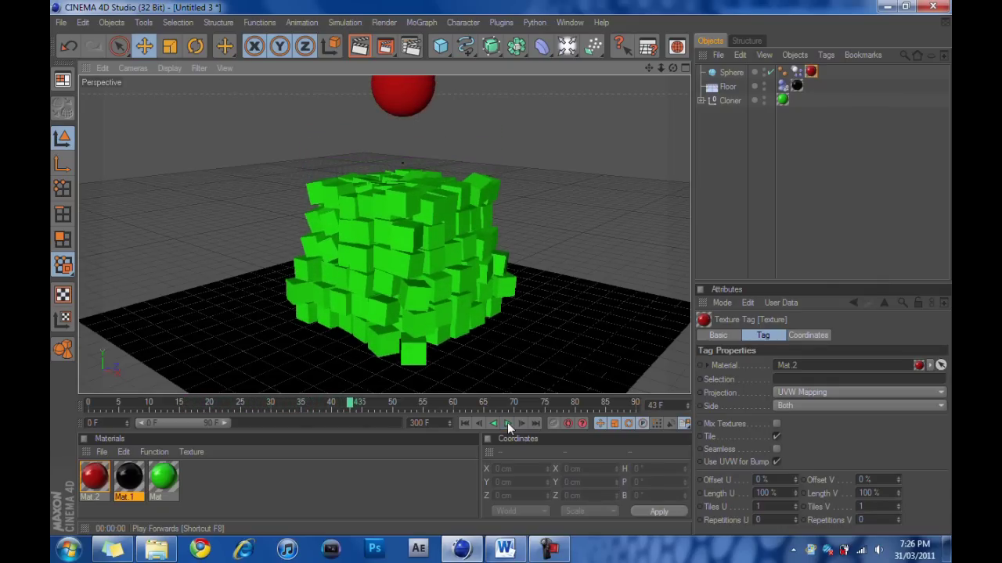
pyautogui.click(362, 47)
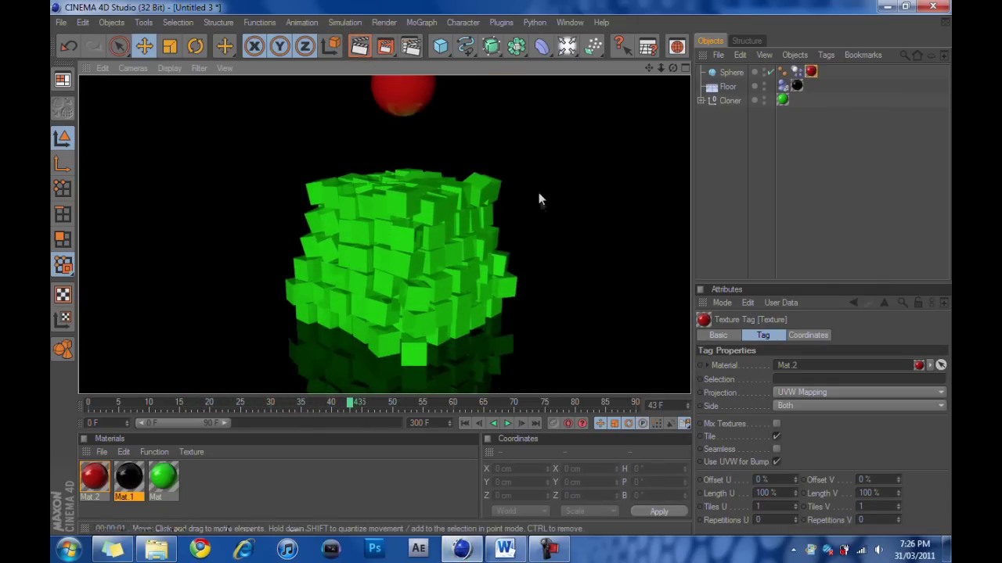
pyautogui.click(540, 219)
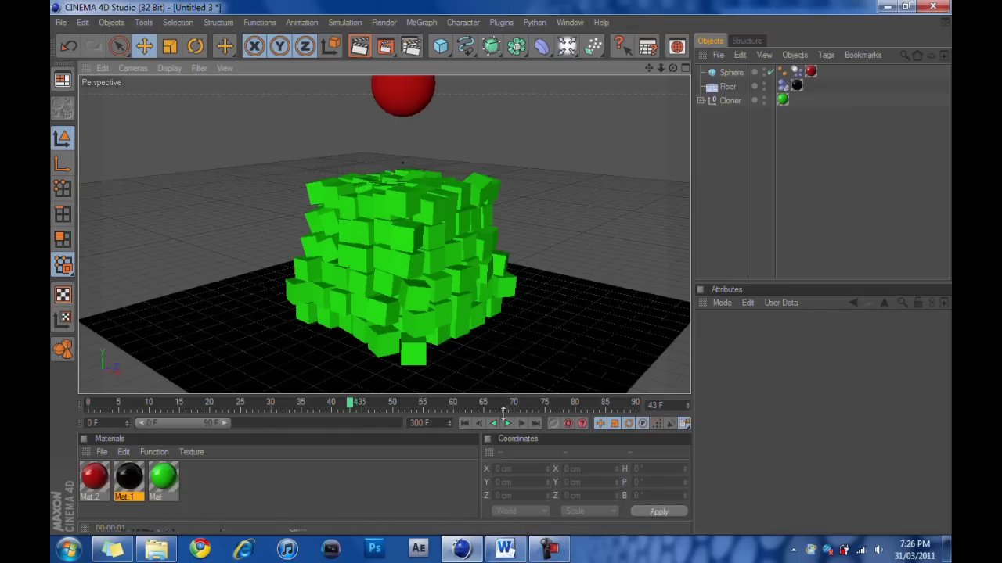
# Continue the simulation to frame 69 and preview-render the sphere hitting the cubes
pyautogui.click(506, 423)
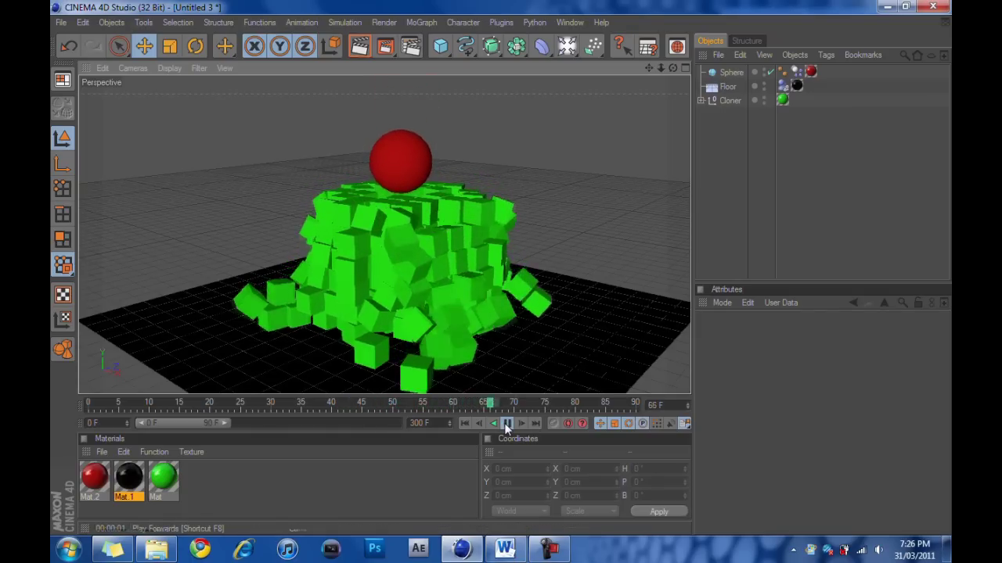
pyautogui.click(507, 424)
pyautogui.click(360, 46)
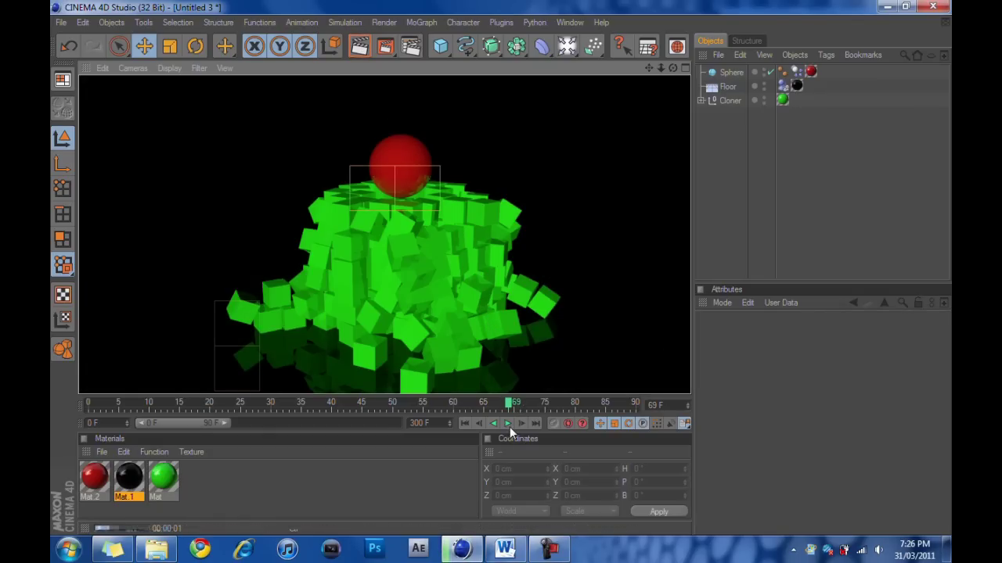
# Advance the simulation to frame 121 and preview-render the scattered cubes with their floor reflections
pyautogui.click(507, 424)
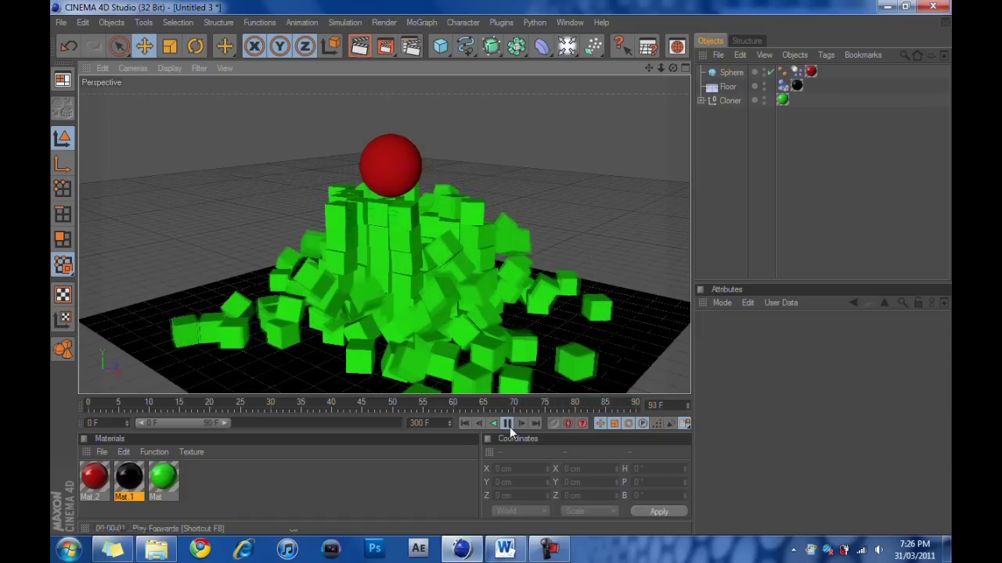
pyautogui.click(508, 424)
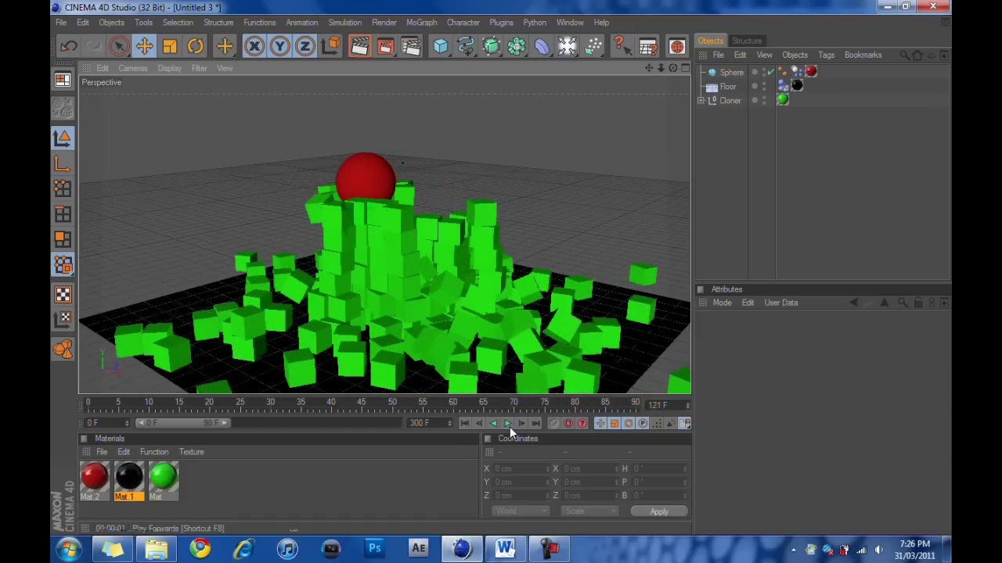
pyautogui.click(362, 49)
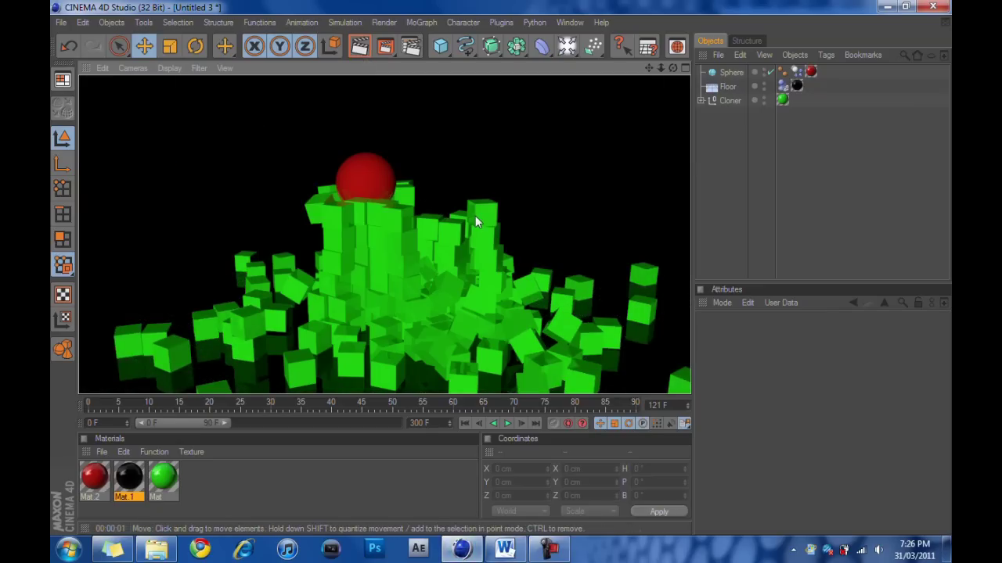
pyautogui.click(475, 215)
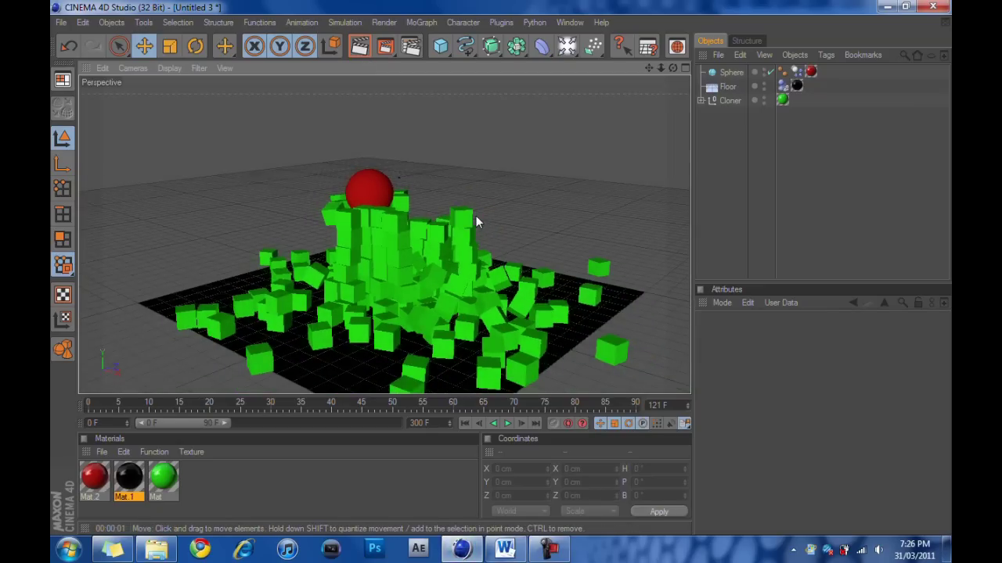
# Return to the first frame and raise the sphere straight up to a Y position of about 2802 cm
pyautogui.click(464, 422)
pyautogui.click(731, 72)
pyautogui.scroll(-3, 452, 153)
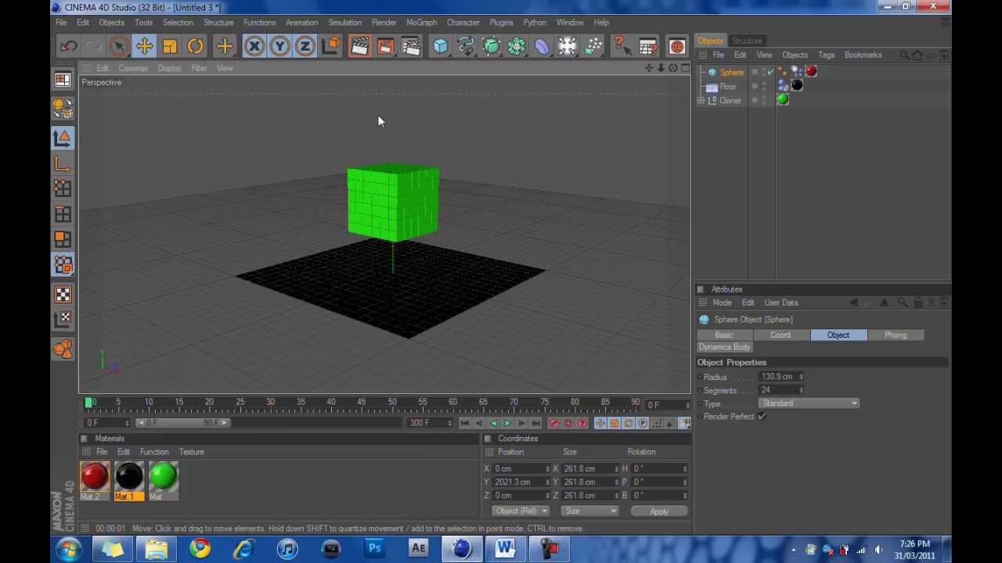
pyautogui.keyDown('alt'); pyautogui.moveTo(378, 116); pyautogui.dragTo(391, 242, button='middle'); pyautogui.keyUp('alt')
pyautogui.moveTo(409, 149); pyautogui.dragTo(409, 126)
pyautogui.keyDown('alt'); pyautogui.moveTo(416, 352); pyautogui.dragTo(420, 268, button='middle'); pyautogui.keyUp('alt')
pyautogui.scroll(6, 433, 349)
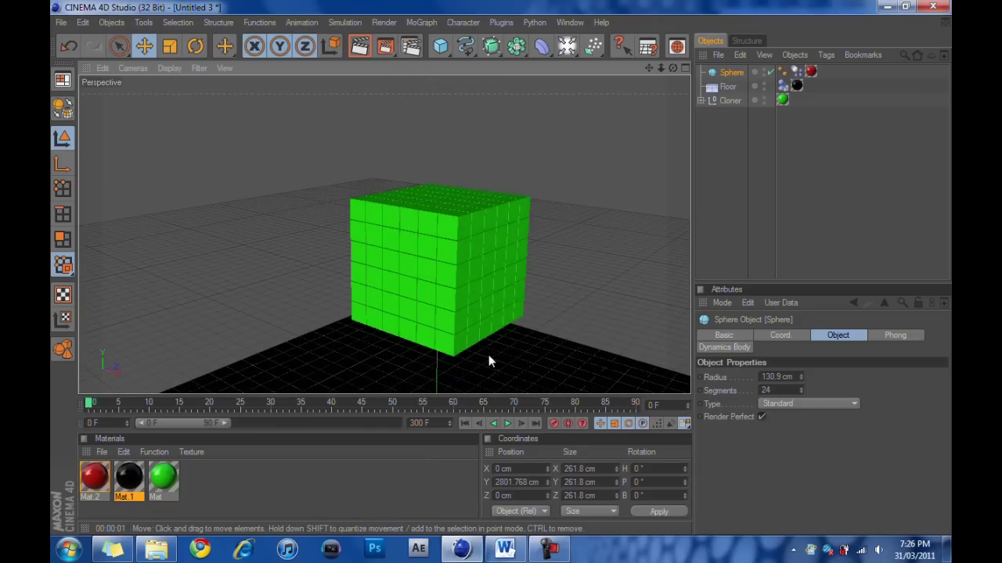
# Play the simulation with the raised sphere, extend the visible timeline range to 300 frames, and stop at frame 129
pyautogui.scroll(-4, 488, 355)
pyautogui.scroll(3, 486, 351)
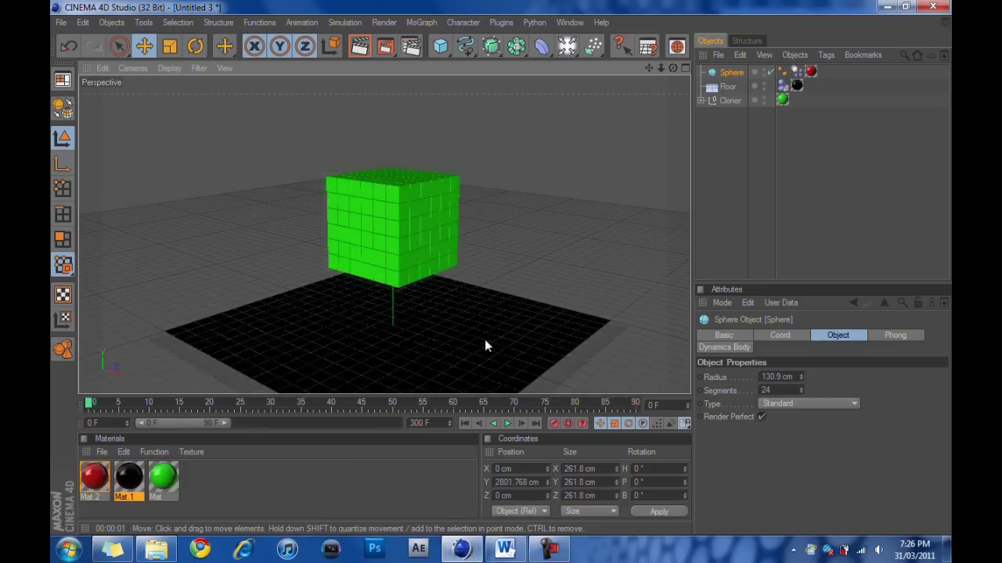
pyautogui.scroll(3, 485, 345)
pyautogui.click(515, 424)
pyautogui.click(511, 425)
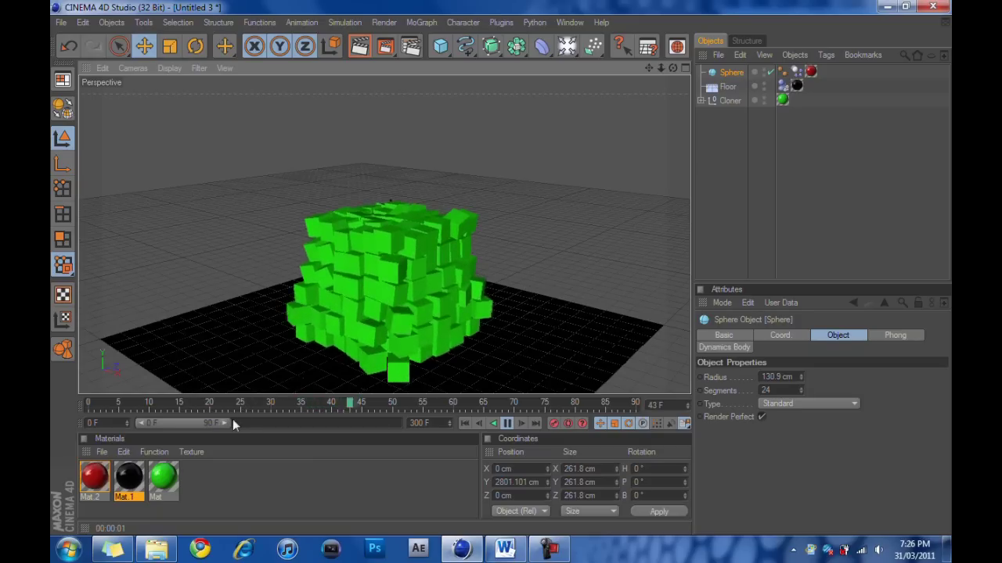
pyautogui.moveTo(233, 422); pyautogui.dragTo(463, 433)
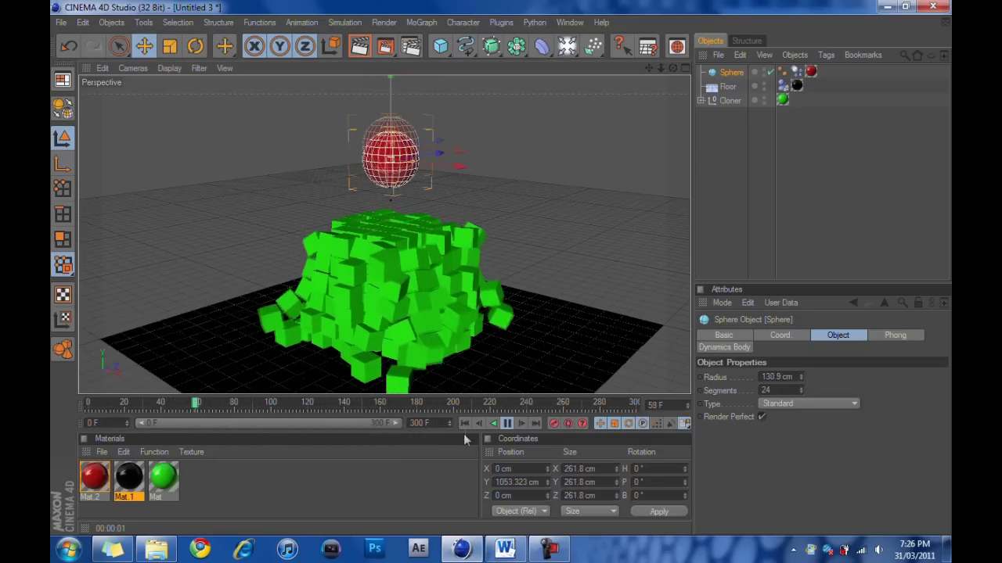
pyautogui.click(507, 423)
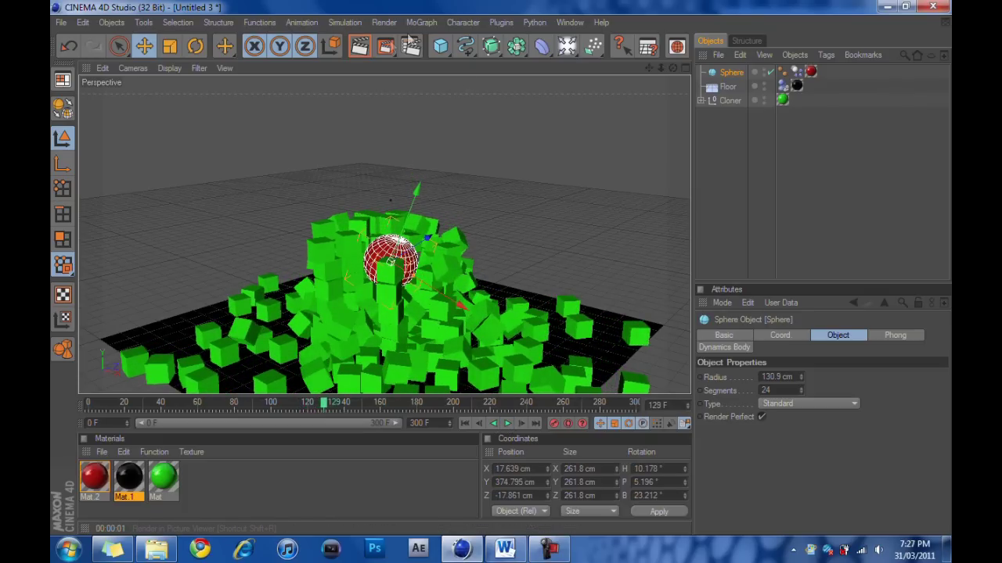
# Frame the scattered cubes and sphere from a higher angle showing more of the floor, and preview-render frame 129
pyautogui.click(360, 47)
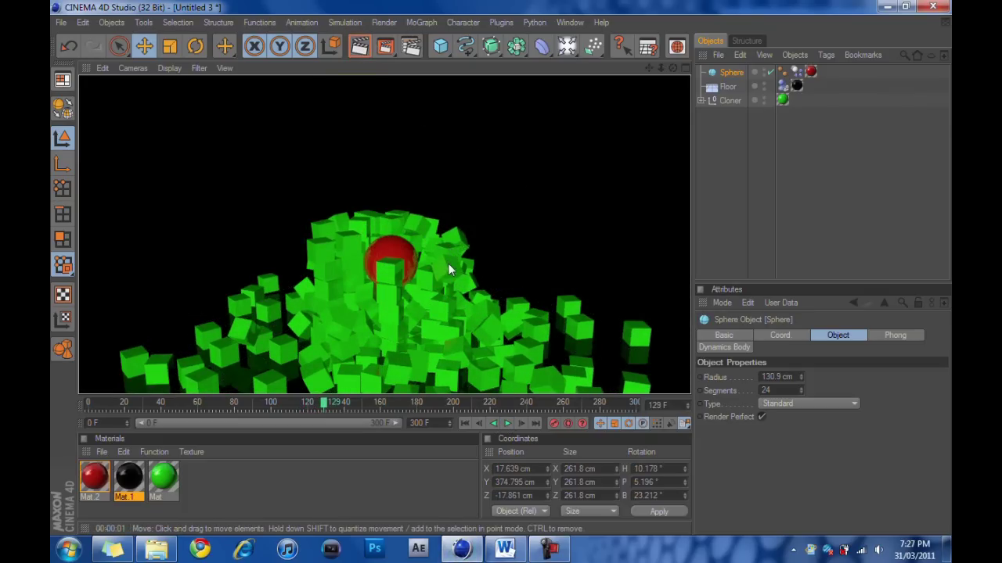
pyautogui.keyDown('alt'); pyautogui.moveTo(449, 269); pyautogui.dragTo(449, 230, button='middle'); pyautogui.keyUp('alt')
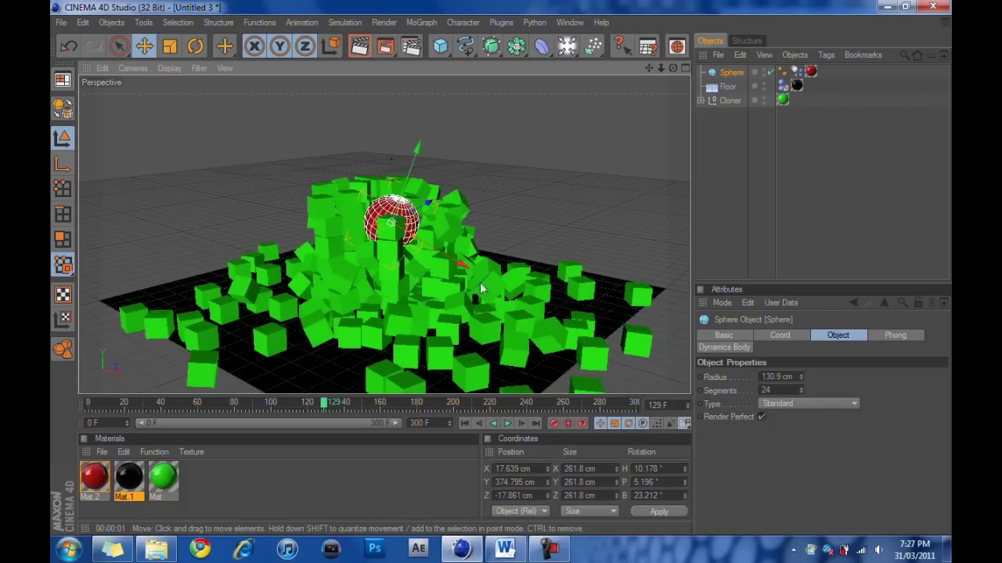
pyautogui.keyDown('alt'); pyautogui.moveTo(513, 284); pyautogui.dragTo(535, 180); pyautogui.keyUp('alt')
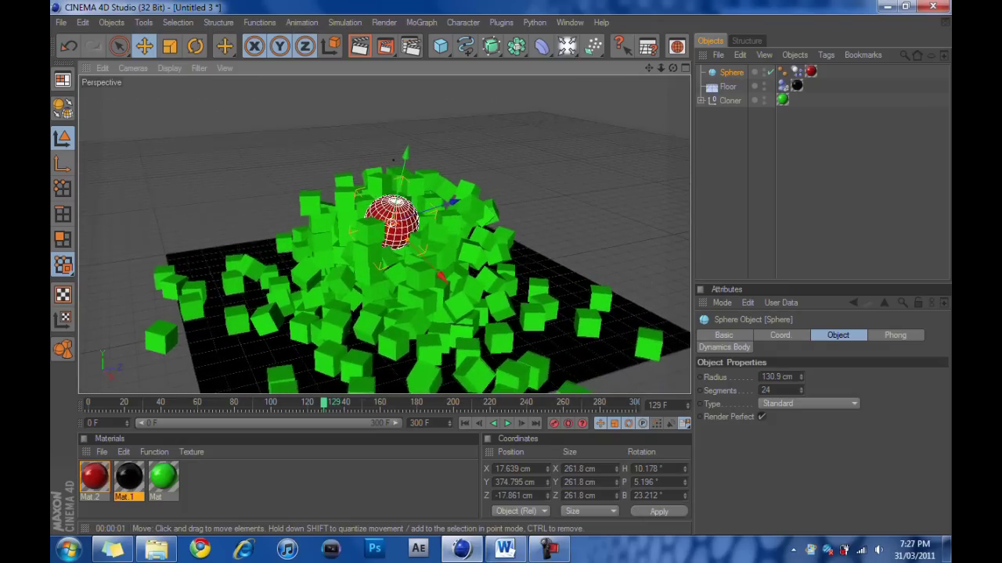
pyautogui.click(537, 172)
pyautogui.click(360, 47)
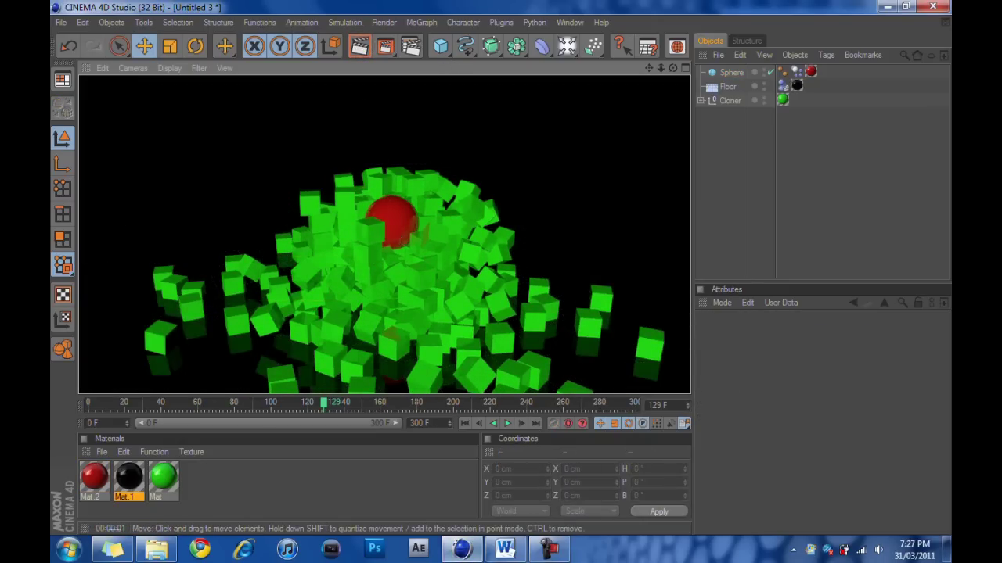
pyautogui.keyDown('alt'); pyautogui.moveTo(410, 250); pyautogui.dragTo(414, 232, button='middle'); pyautogui.keyUp('alt')
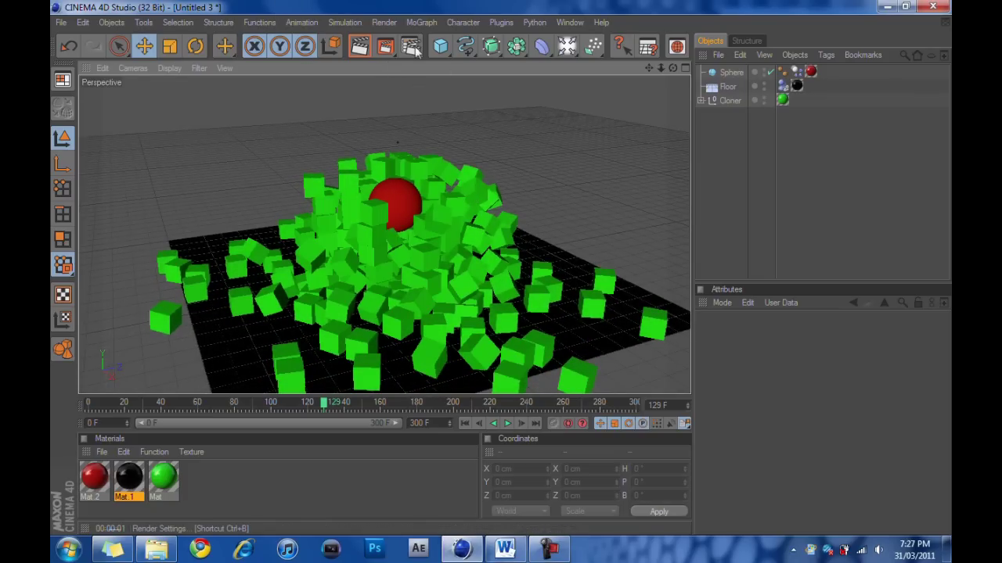
# Set the render output's frame range to All Frames in the render settings
pyautogui.click(412, 48)
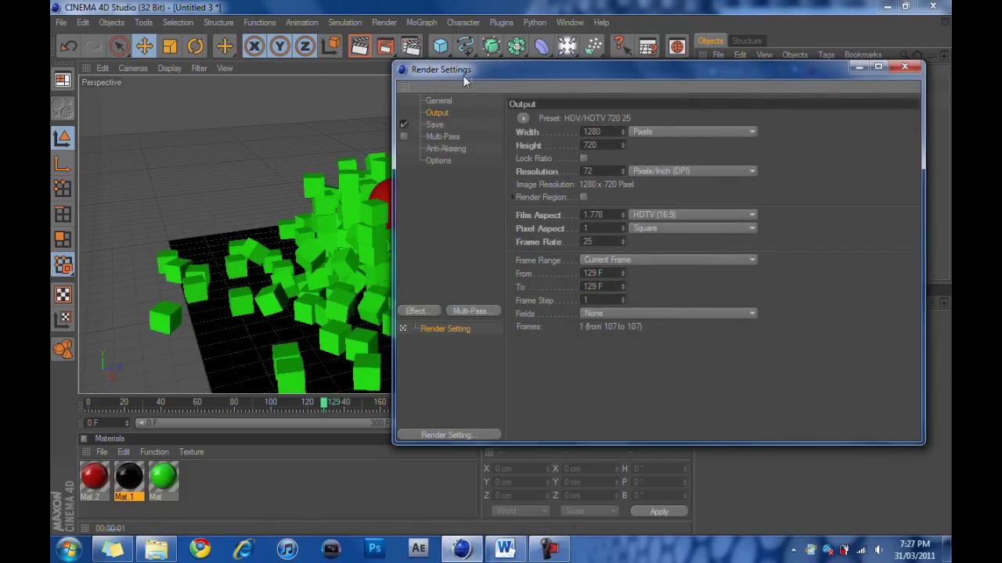
pyautogui.moveTo(464, 76); pyautogui.dragTo(414, 81)
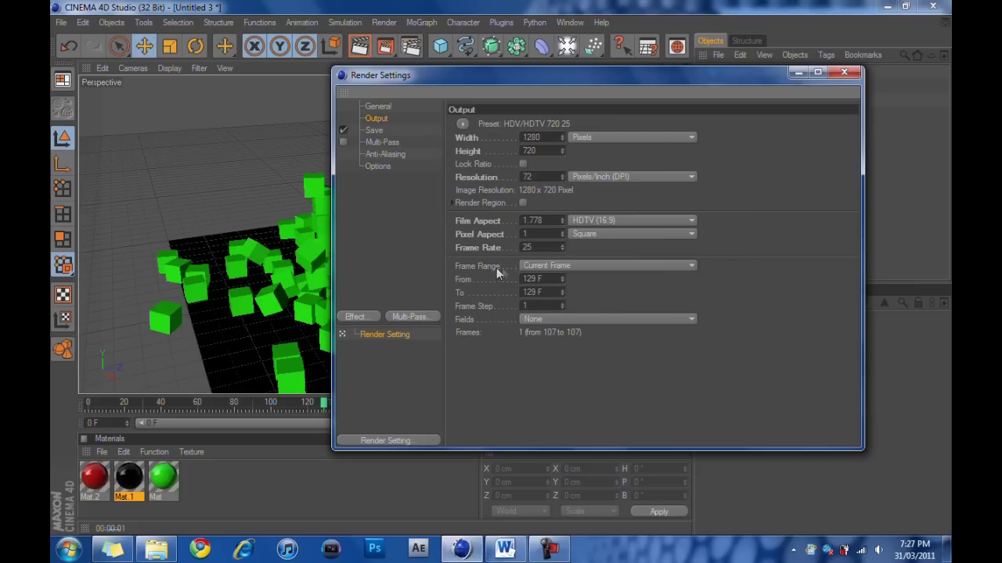
pyautogui.click(542, 267)
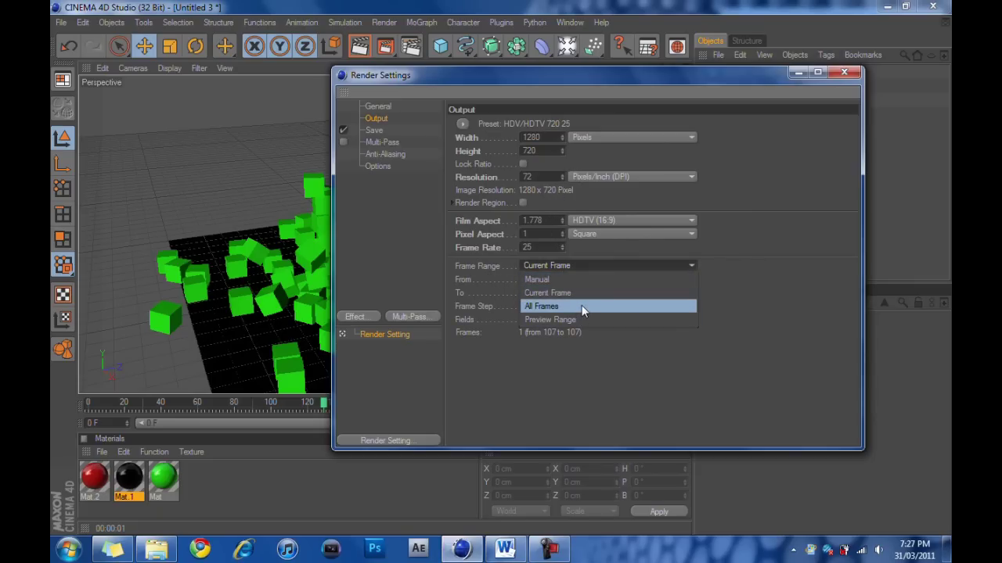
pyautogui.click(581, 306)
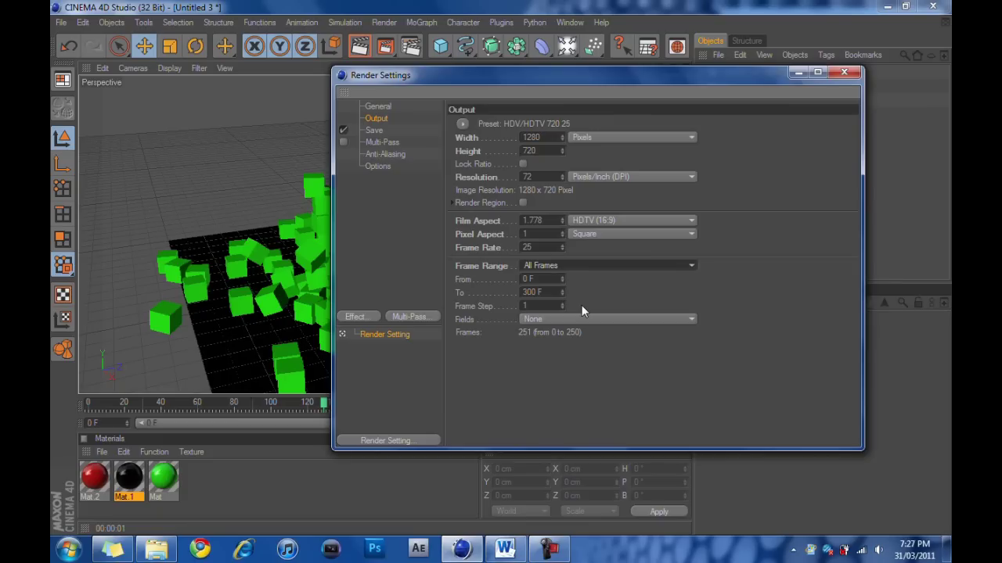
# Set the render's save format to QuickTime Movie
pyautogui.click(378, 107)
pyautogui.click(376, 118)
pyautogui.click(375, 131)
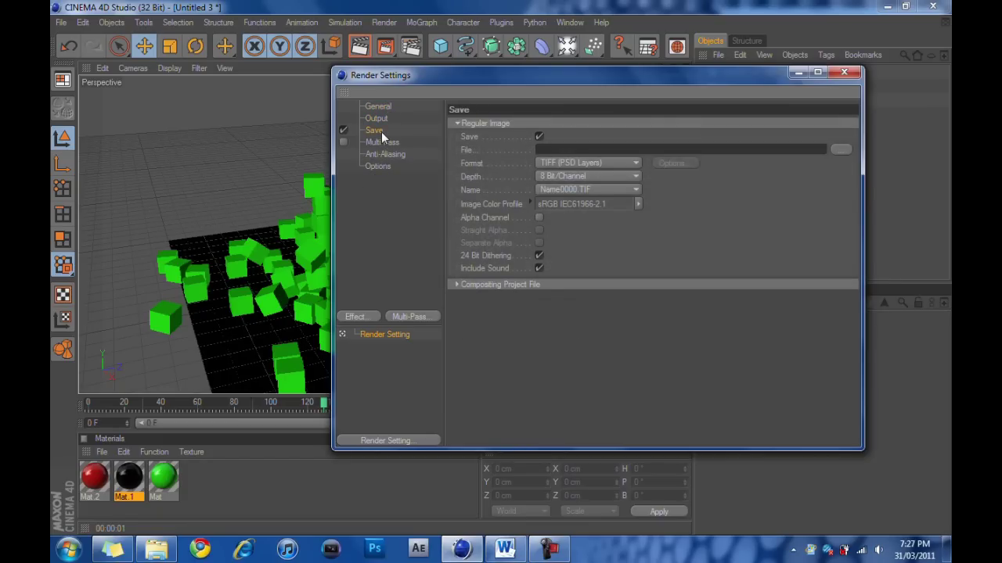
pyautogui.click(599, 163)
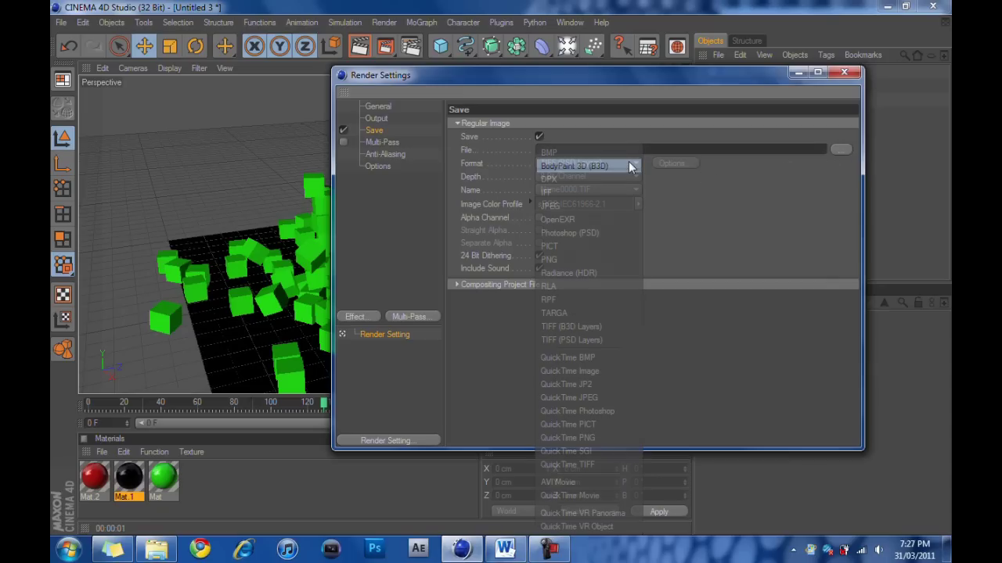
pyautogui.click(596, 493)
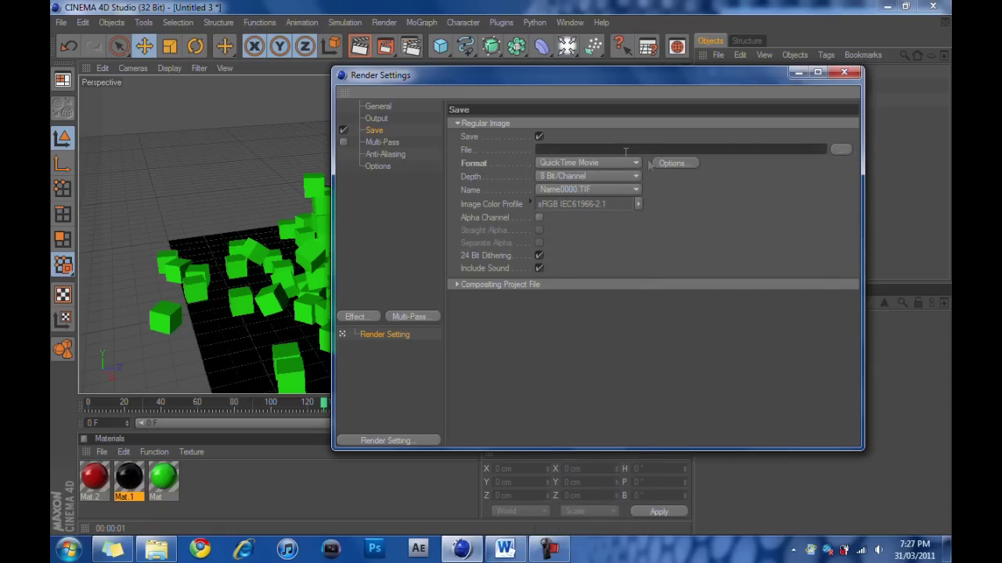
# Set the render's output file to MoGraph Tutorial in the C4D Animations folder
pyautogui.click(841, 149)
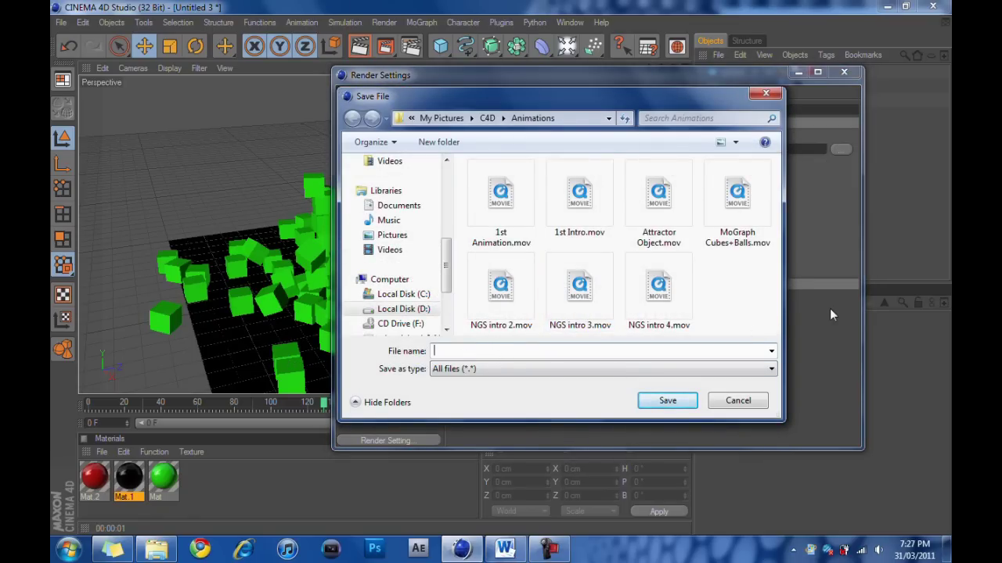
pyautogui.write('MoGraph')
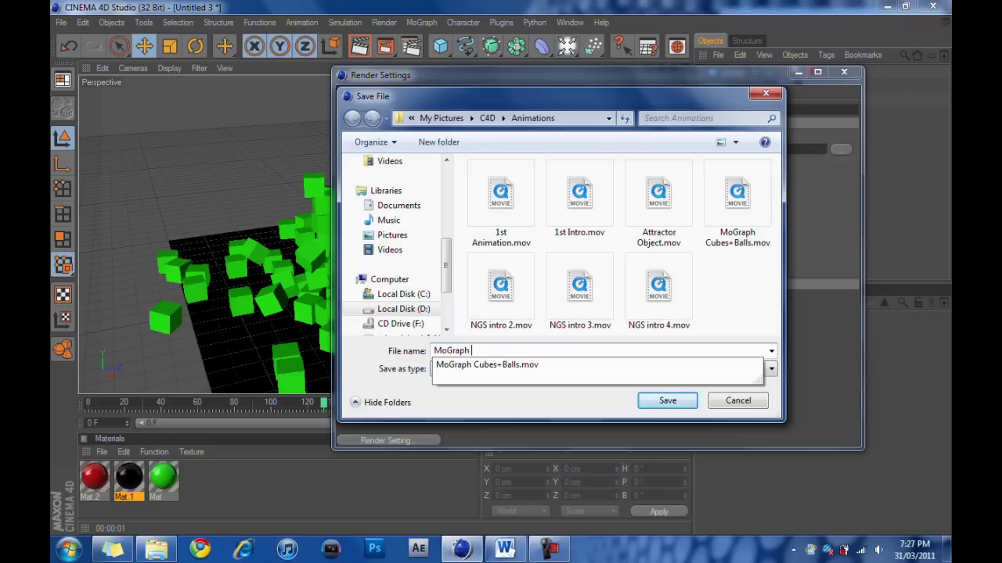
pyautogui.write(' Tutorial')
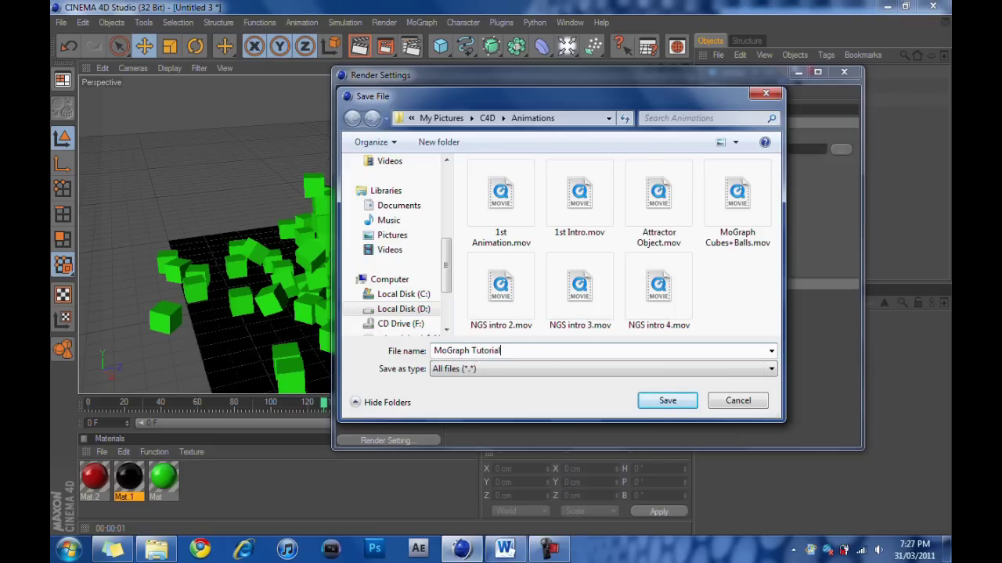
pyautogui.click(667, 401)
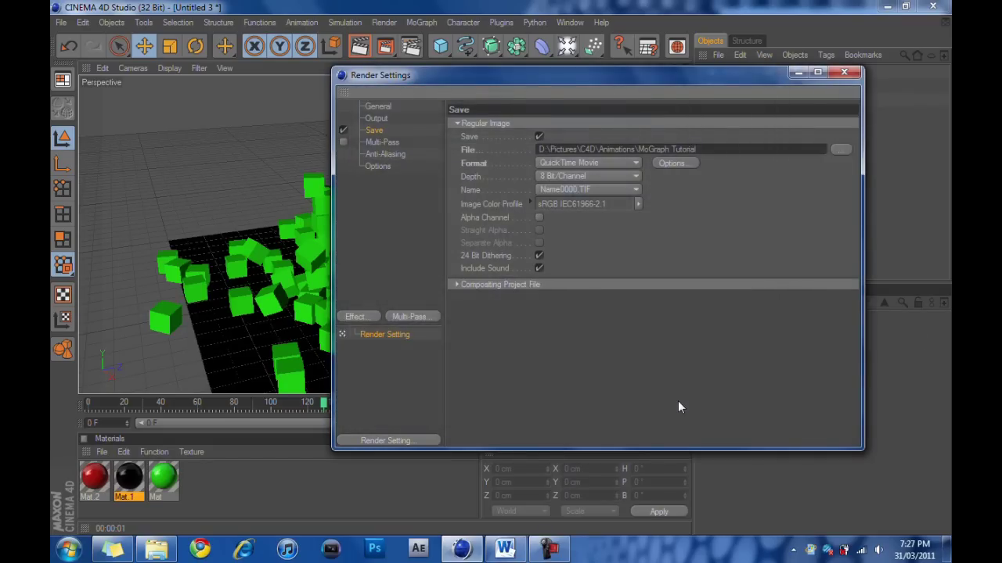
# Review the Multi-Pass, Output, General and Save render settings, and close the settings window
pyautogui.click(378, 144)
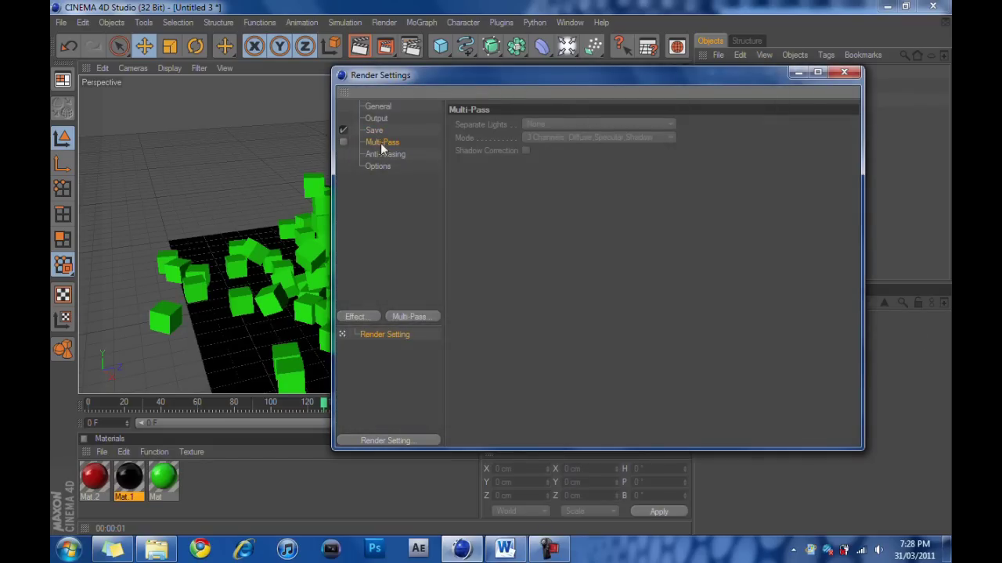
pyautogui.click(376, 131)
pyautogui.click(380, 122)
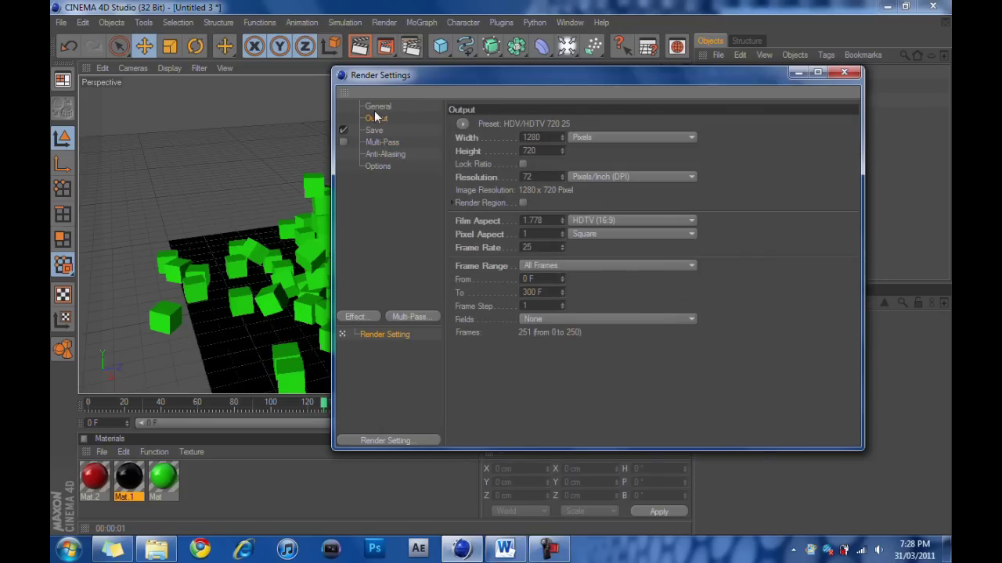
pyautogui.click(375, 109)
pyautogui.click(376, 119)
pyautogui.click(381, 131)
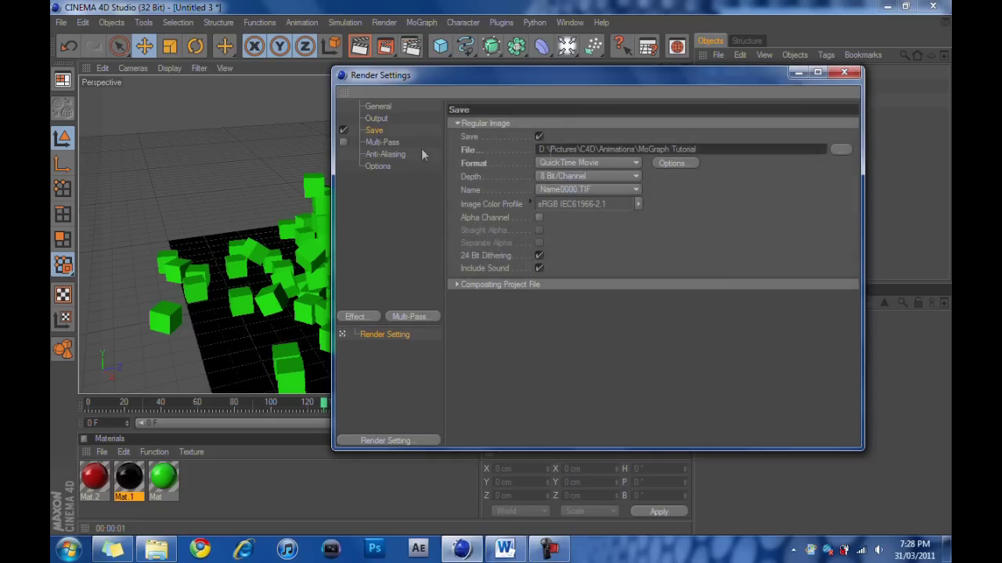
pyautogui.click(840, 72)
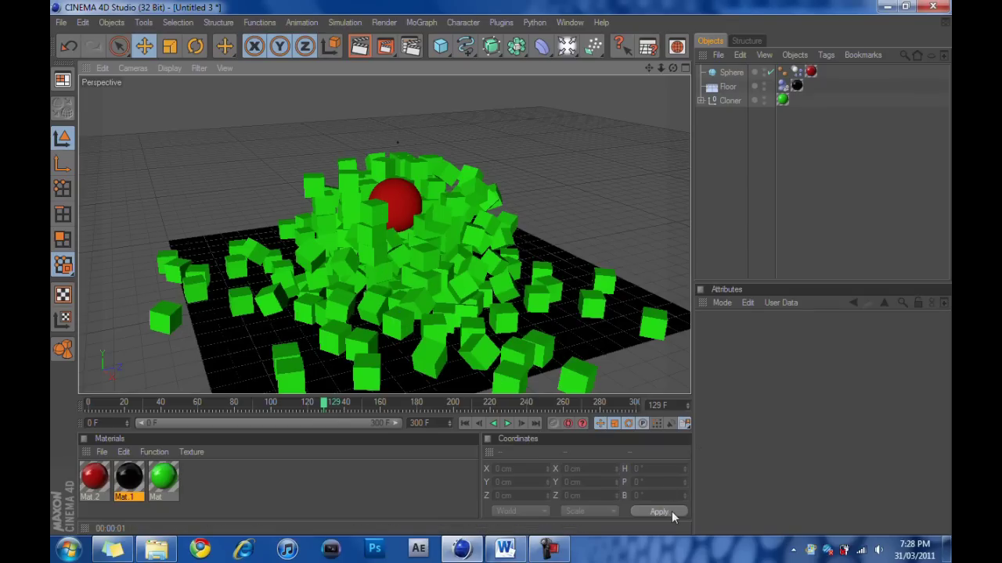
# Start rendering the full animation in the Picture Viewer
pyautogui.click(384, 51)
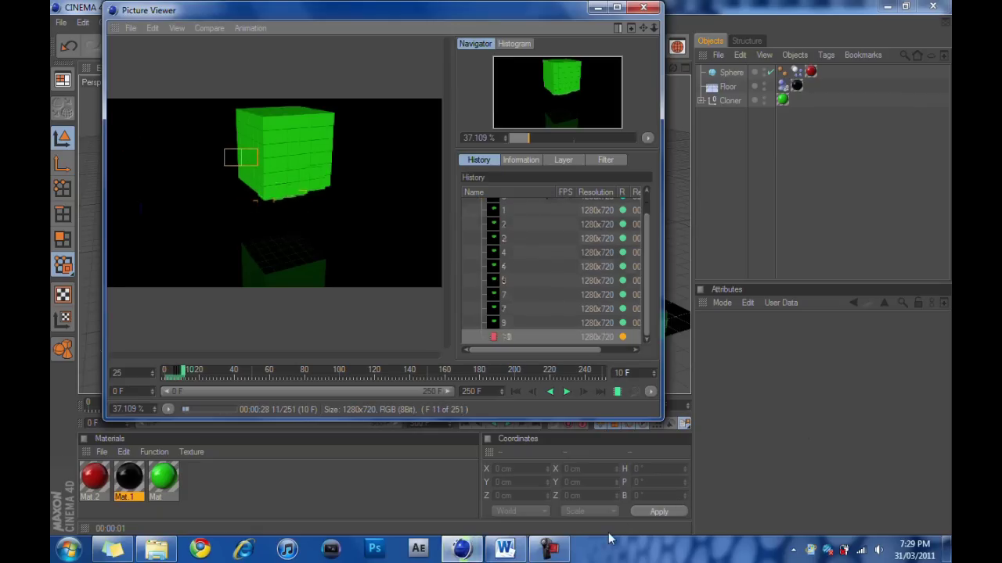
pyautogui.click(550, 550)
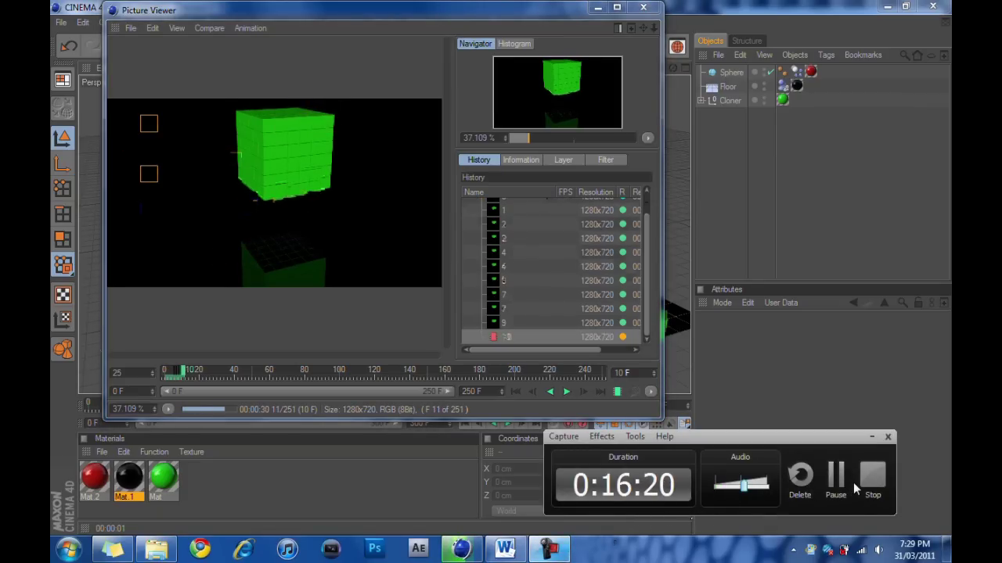